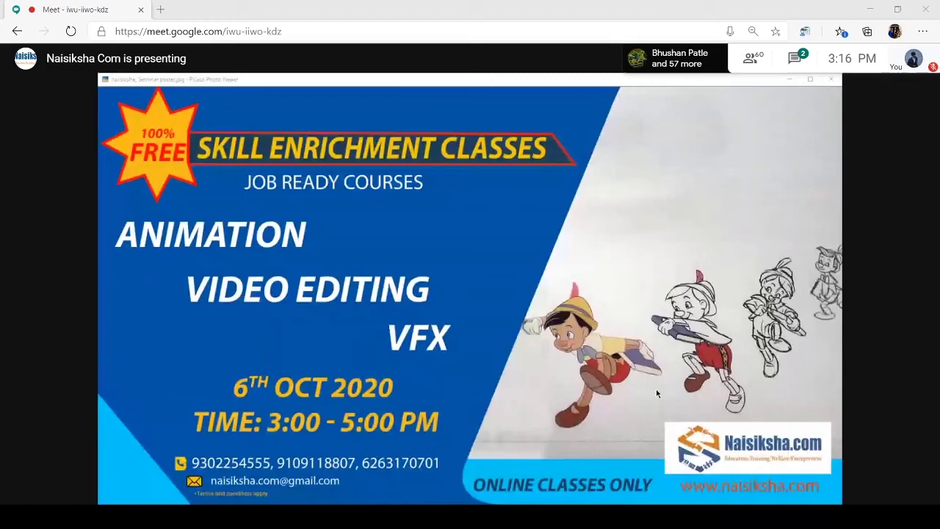
Step: Make the Google Meet view fullscreen with F11
{"action": "key", "text": "F11"}
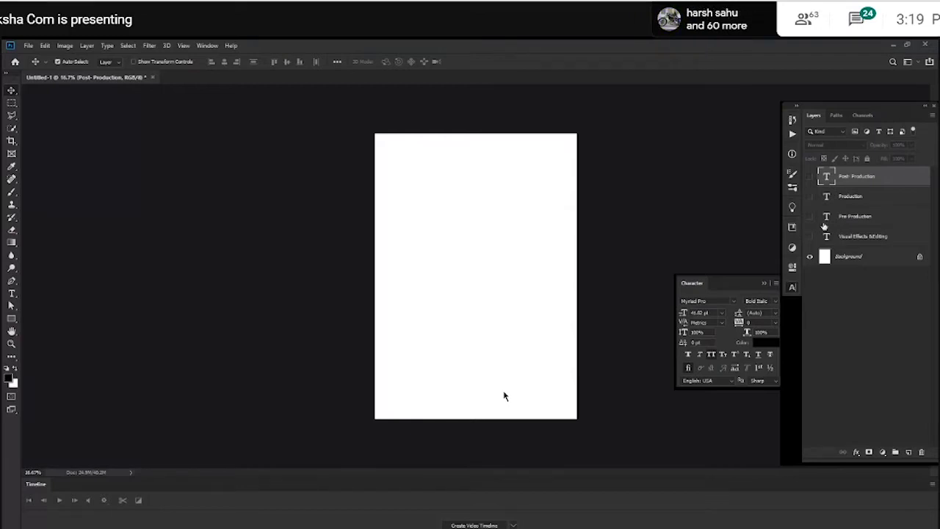
Step: Turn on visibility for the Pre-Production and Visual Effects &Editing text layers
{"action": "left_click", "coordinate": [811, 217]}
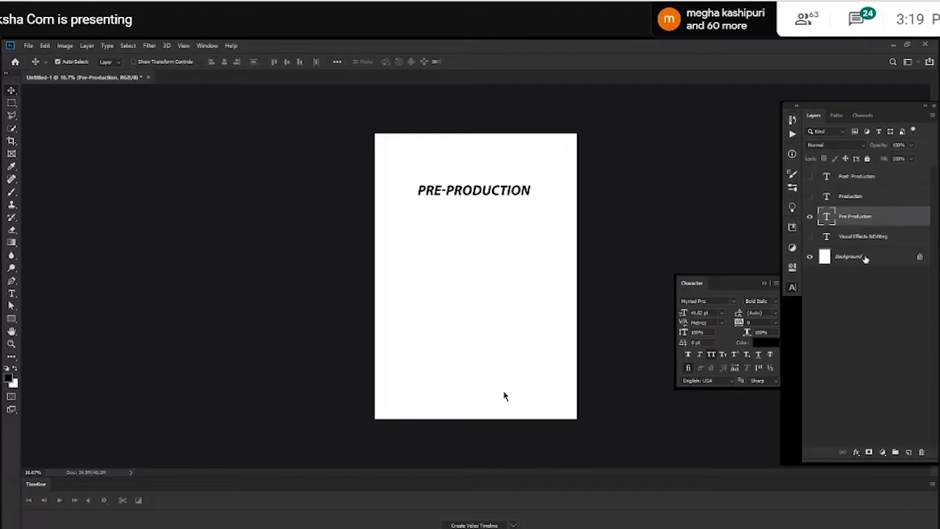
{"action": "left_click", "coordinate": [809, 236]}
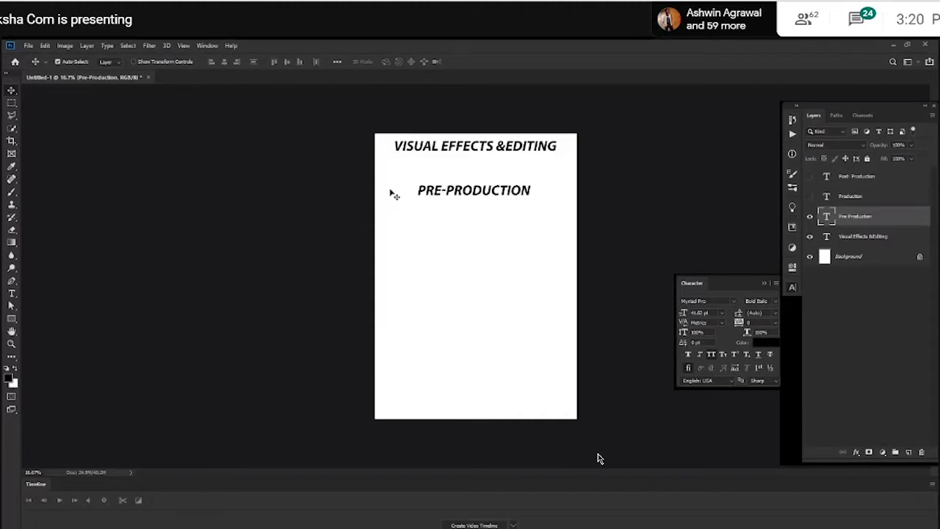
Step: On a new layer, brush a rectangular frame under PRE-PRODUCTION and sketch a figure's head inside
{"action": "key", "text": "b"}
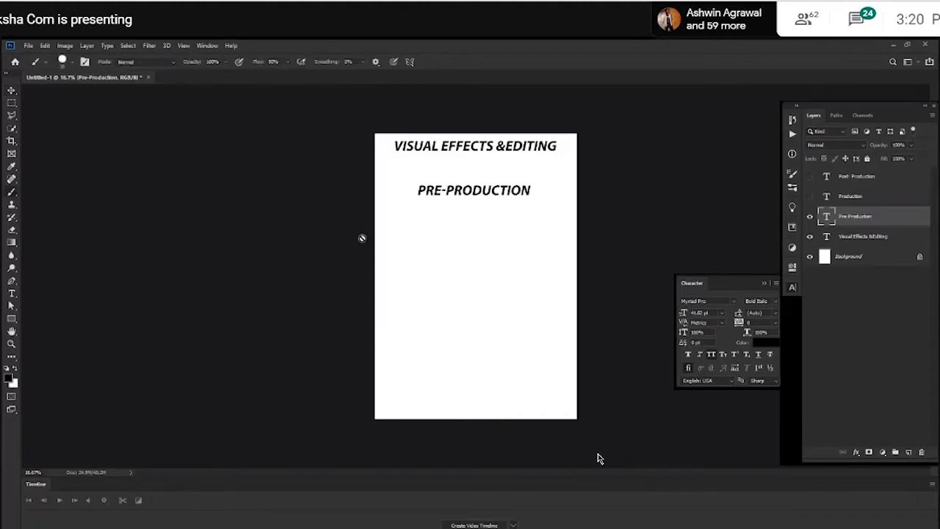
{"action": "left_click", "coordinate": [909, 452]}
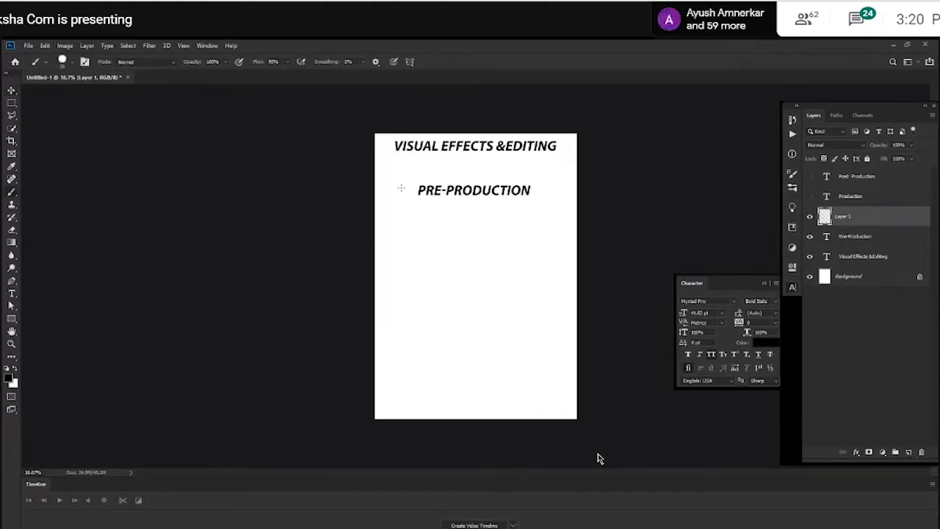
{"action": "left_click_drag", "start_coordinate": [406, 234], "coordinate": [516, 234]}
{"action": "key", "text": "ctrl+z"}
{"action": "left_click_drag", "start_coordinate": [422, 217], "coordinate": [523, 217]}
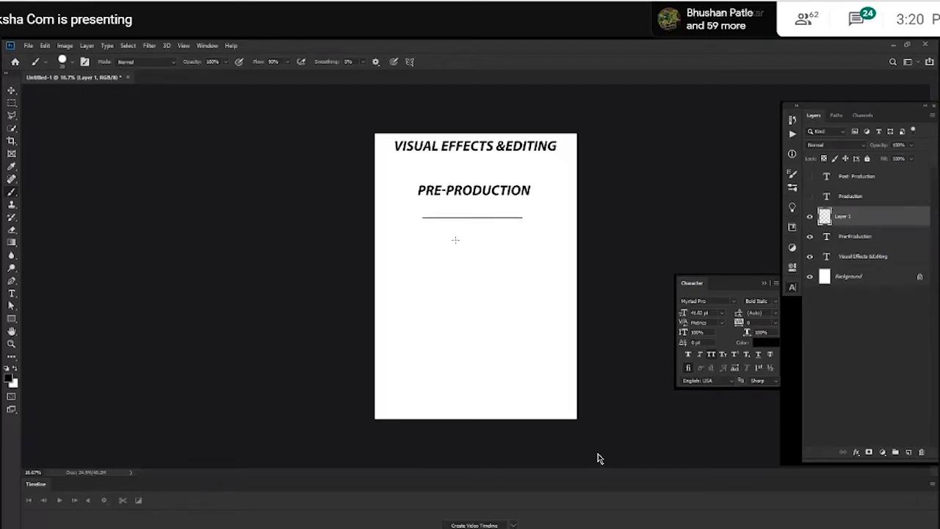
{"action": "left_click_drag", "start_coordinate": [420, 218], "coordinate": [419, 296]}
{"action": "left_click_drag", "start_coordinate": [524, 219], "coordinate": [523, 297]}
{"action": "left_click_drag", "start_coordinate": [420, 293], "coordinate": [535, 294]}
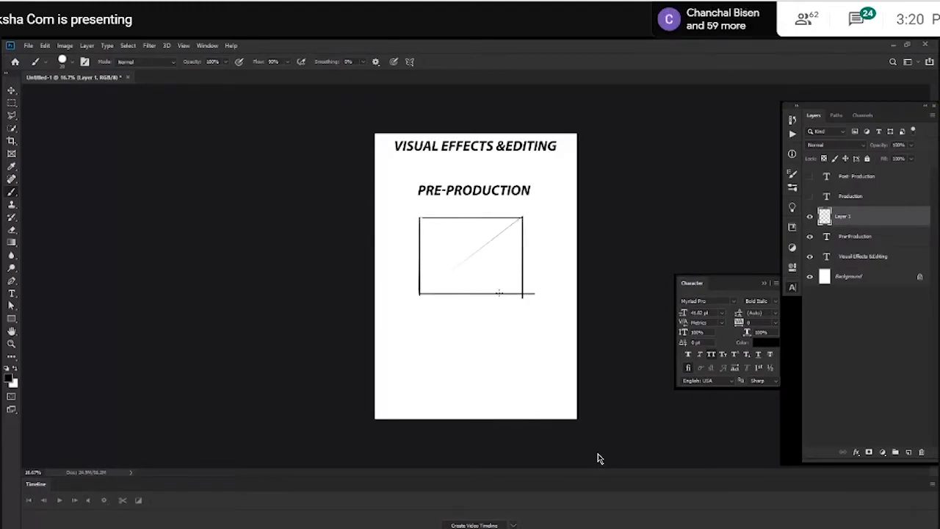
{"action": "left_click_drag", "start_coordinate": [477, 255], "coordinate": [472, 254]}
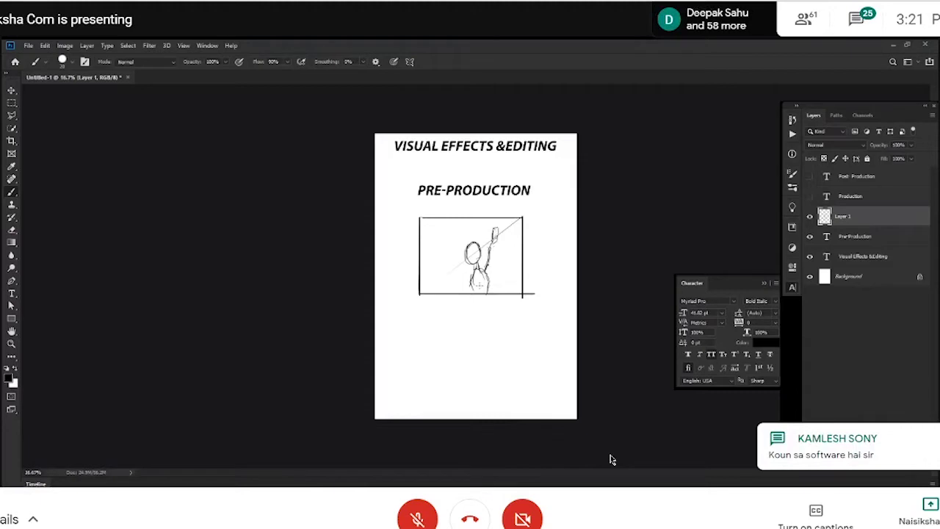
Step: Swap PRE-PRODUCTION for the PRODUCTION heading and handwrite 'Live action' beneath it
{"action": "mouse_move", "coordinate": [409, 331]}
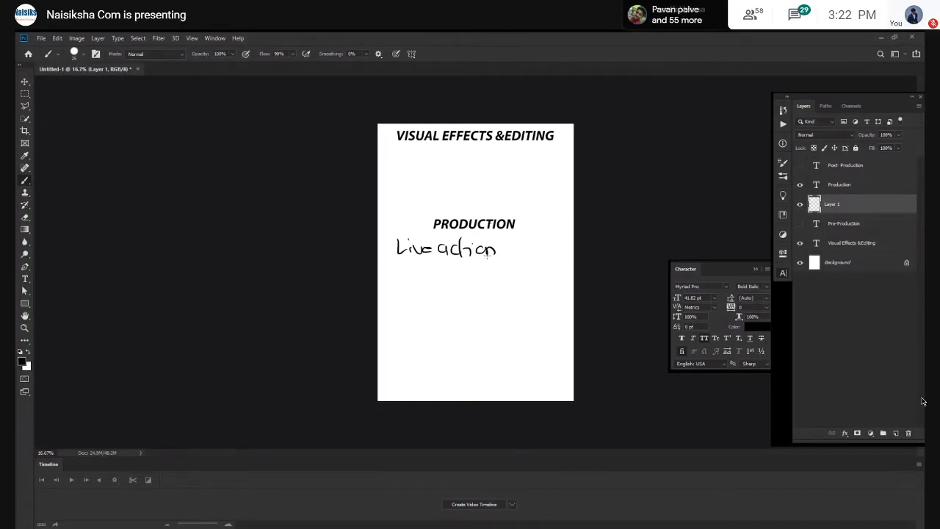
Step: Handwrite 'Shots', '3d animated' and 'maya, max', then select all and erase the notes
{"action": "left_click_drag", "start_coordinate": [522, 243], "coordinate": [513, 255]}
{"action": "left_click_drag", "start_coordinate": [526, 243], "coordinate": [556, 253]}
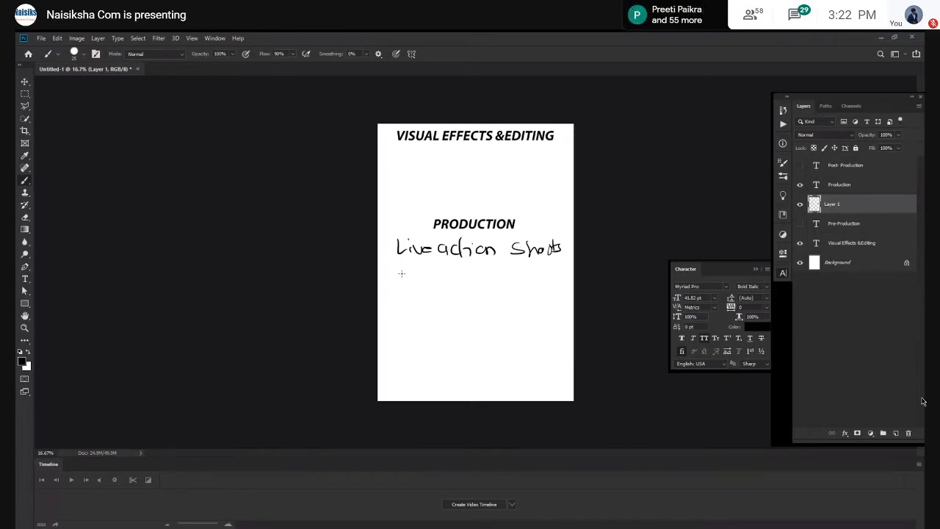
{"action": "mouse_move", "coordinate": [391, 268]}
{"action": "left_mouse_down"}
{"action": "mouse_move", "coordinate": [392, 280]}
{"action": "mouse_move", "coordinate": [441, 280]}
{"action": "left_mouse_up"}
{"action": "mouse_move", "coordinate": [444, 272]}
{"action": "left_mouse_down"}
{"action": "mouse_move", "coordinate": [445, 280]}
{"action": "mouse_move", "coordinate": [472, 280]}
{"action": "left_mouse_up"}
{"action": "left_click_drag", "start_coordinate": [476, 266], "coordinate": [489, 280]}
{"action": "mouse_move", "coordinate": [499, 263]}
{"action": "left_mouse_down"}
{"action": "mouse_move", "coordinate": [493, 280]}
{"action": "mouse_move", "coordinate": [566, 280]}
{"action": "mouse_move", "coordinate": [540, 295]}
{"action": "mouse_move", "coordinate": [552, 294]}
{"action": "left_mouse_up"}
{"action": "mouse_move", "coordinate": [555, 287]}
{"action": "left_mouse_down"}
{"action": "mouse_move", "coordinate": [563, 294]}
{"action": "mouse_move", "coordinate": [514, 316]}
{"action": "mouse_move", "coordinate": [571, 303]}
{"action": "left_mouse_up"}
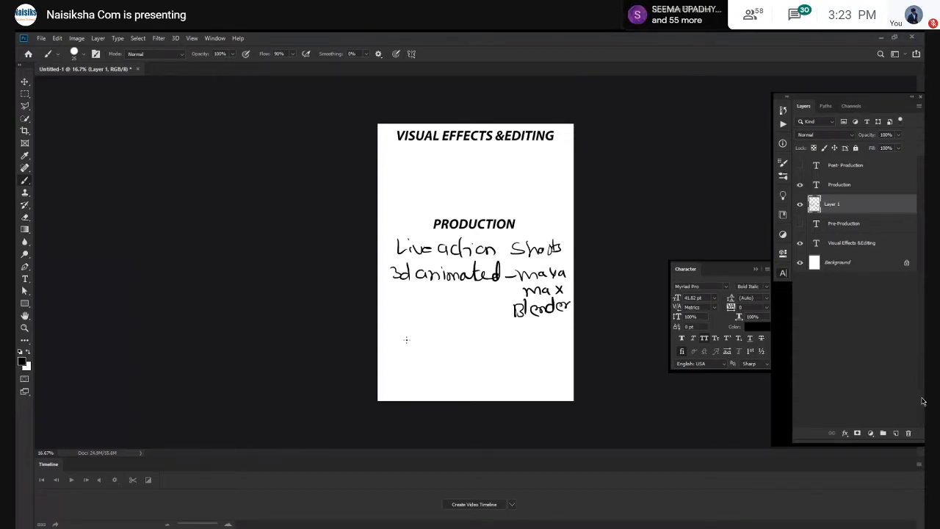
{"action": "key", "text": "ctrl+a"}
{"action": "key", "text": "Delete"}
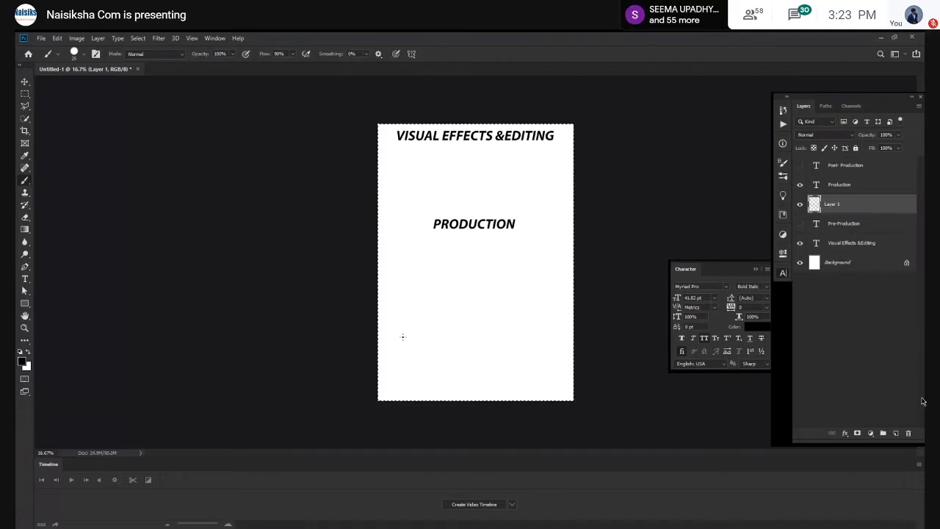
Step: Deselect, then handwrite 'VF x movies' under the PRODUCTION heading
{"action": "key", "text": "ctrl+d"}
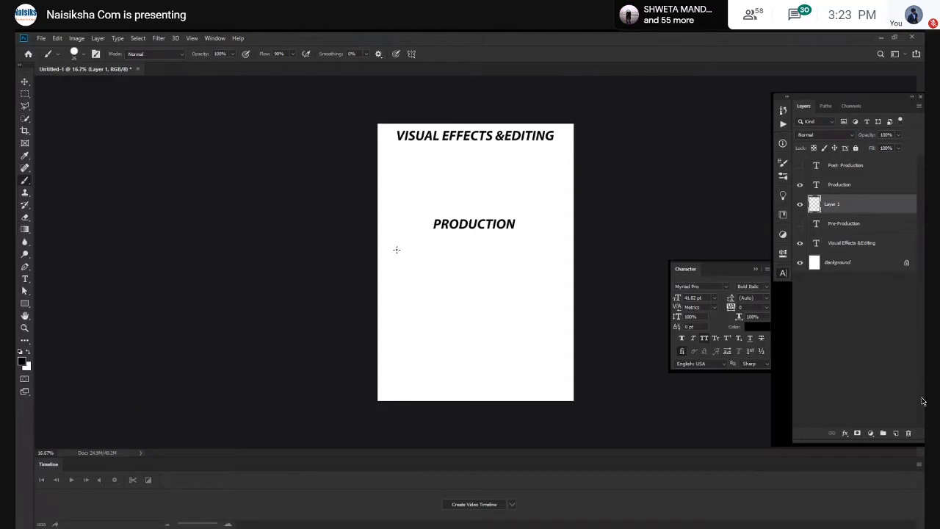
{"action": "left_click_drag", "start_coordinate": [395, 248], "coordinate": [409, 247]}
{"action": "mouse_move", "coordinate": [412, 249]}
{"action": "left_mouse_down"}
{"action": "mouse_move", "coordinate": [411, 262]}
{"action": "mouse_move", "coordinate": [421, 248]}
{"action": "mouse_move", "coordinate": [457, 260]}
{"action": "left_mouse_up"}
{"action": "mouse_move", "coordinate": [470, 249]}
{"action": "left_mouse_down"}
{"action": "mouse_move", "coordinate": [472, 260]}
{"action": "mouse_move", "coordinate": [492, 260]}
{"action": "left_mouse_up"}
{"action": "left_click_drag", "start_coordinate": [502, 250], "coordinate": [494, 260]}
{"action": "left_click", "coordinate": [479, 240]}
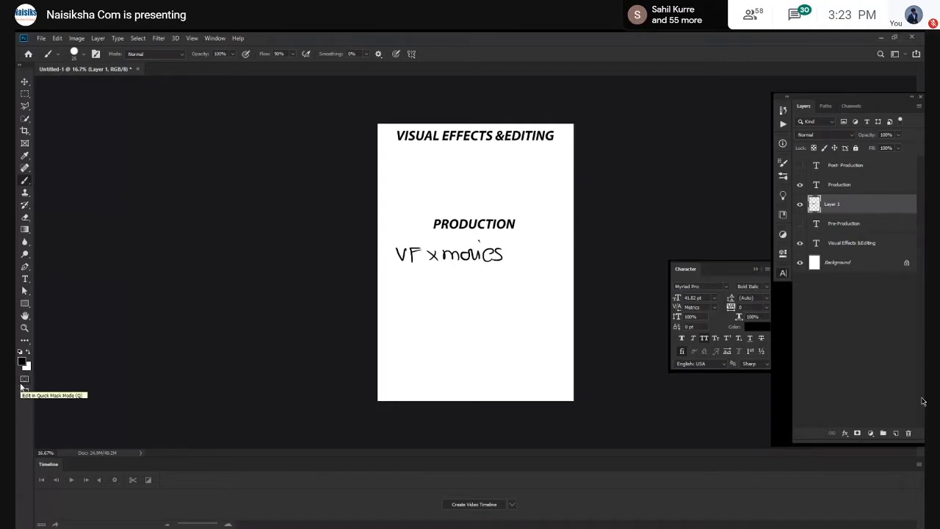
Step: Handwrite 'Live + 3d = VFX' on the line below
{"action": "mouse_move", "coordinate": [385, 280]}
{"action": "left_mouse_down"}
{"action": "mouse_move", "coordinate": [392, 291]}
{"action": "mouse_move", "coordinate": [460, 285]}
{"action": "left_mouse_up"}
{"action": "left_click", "coordinate": [392, 280]}
{"action": "mouse_move", "coordinate": [447, 279]}
{"action": "left_mouse_down"}
{"action": "mouse_move", "coordinate": [448, 290]}
{"action": "mouse_move", "coordinate": [473, 290]}
{"action": "left_mouse_up"}
{"action": "left_click_drag", "start_coordinate": [492, 283], "coordinate": [530, 285]}
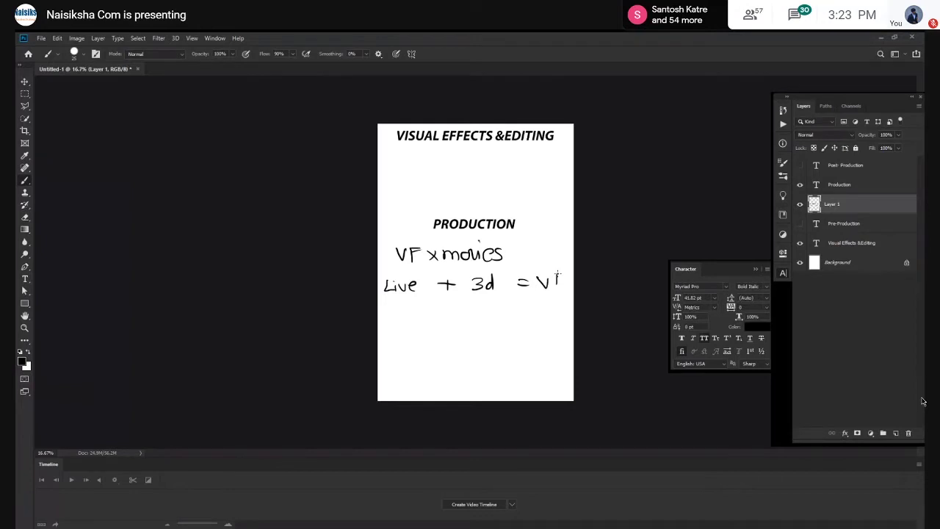
{"action": "left_click_drag", "start_coordinate": [558, 276], "coordinate": [563, 275]}
{"action": "left_click_drag", "start_coordinate": [564, 275], "coordinate": [572, 285]}
{"action": "left_click_drag", "start_coordinate": [571, 274], "coordinate": [564, 285]}
Step: Delete the layer holding the handwritten VF notes
{"action": "key", "text": "a"}
{"action": "key", "text": "Delete"}
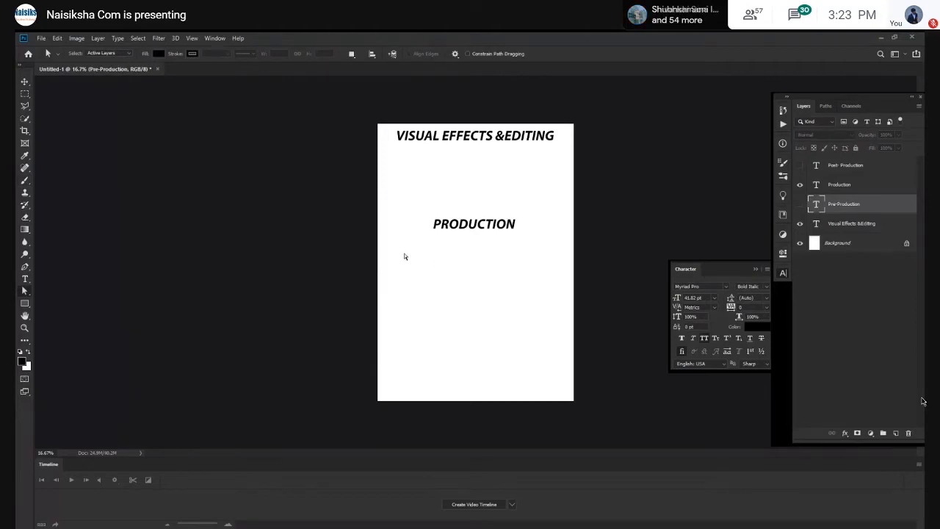
{"action": "key", "text": "b"}
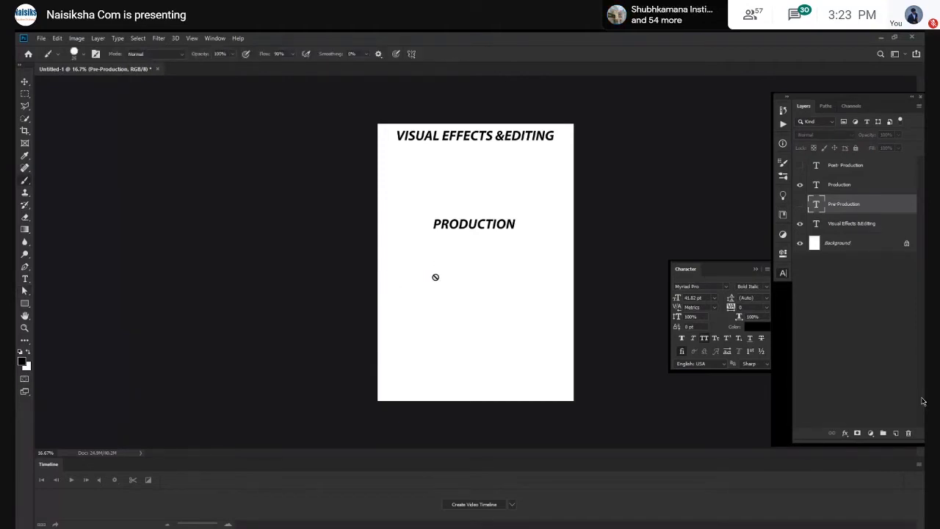
Step: Add a new layer and handwrite 'Thor + Hulk' below PRODUCTION
{"action": "left_click", "coordinate": [896, 434]}
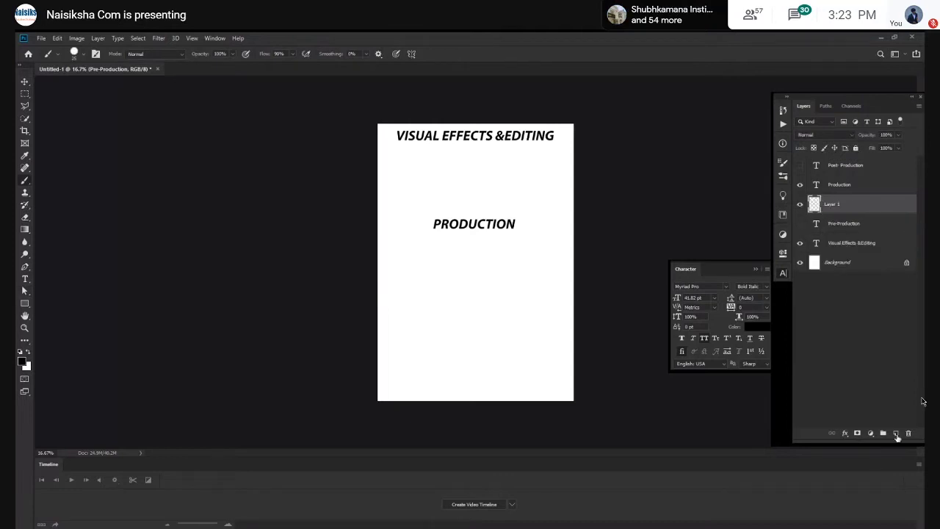
{"action": "left_click_drag", "start_coordinate": [378, 255], "coordinate": [393, 253]}
{"action": "mouse_move", "coordinate": [388, 254]}
{"action": "left_mouse_down"}
{"action": "mouse_move", "coordinate": [387, 271]}
{"action": "mouse_move", "coordinate": [438, 261]}
{"action": "left_mouse_up"}
{"action": "mouse_move", "coordinate": [430, 253]}
{"action": "left_mouse_down"}
{"action": "mouse_move", "coordinate": [429, 270]}
{"action": "mouse_move", "coordinate": [451, 269]}
{"action": "left_mouse_up"}
{"action": "left_click_drag", "start_coordinate": [450, 257], "coordinate": [487, 268]}
{"action": "left_click_drag", "start_coordinate": [497, 251], "coordinate": [496, 271]}
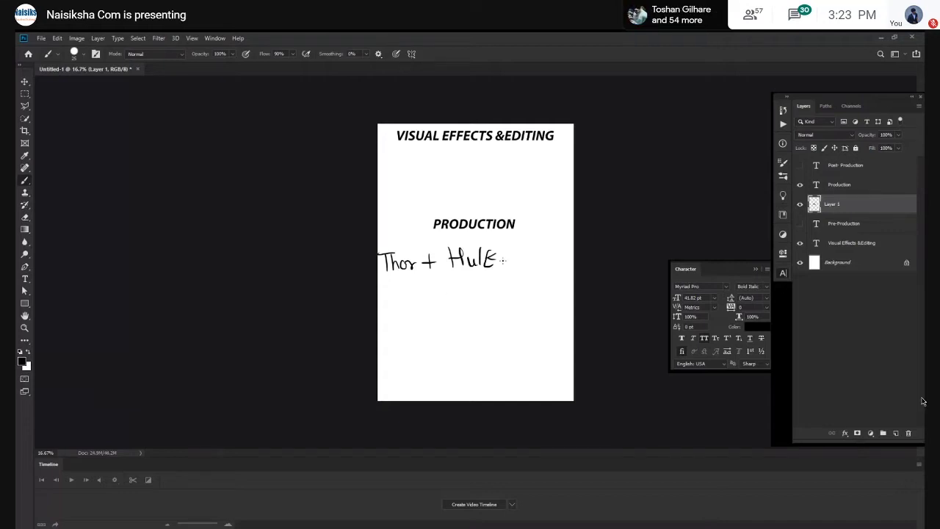
Step: Complete the note with '= Endgame', underline it, then erase the whole note
{"action": "left_click_drag", "start_coordinate": [502, 256], "coordinate": [511, 256]}
{"action": "left_click_drag", "start_coordinate": [502, 261], "coordinate": [528, 267]}
{"action": "left_click_drag", "start_coordinate": [538, 260], "coordinate": [550, 268]}
{"action": "mouse_move", "coordinate": [555, 257]}
{"action": "left_mouse_down"}
{"action": "mouse_move", "coordinate": [551, 272]}
{"action": "mouse_move", "coordinate": [570, 258]}
{"action": "left_mouse_up"}
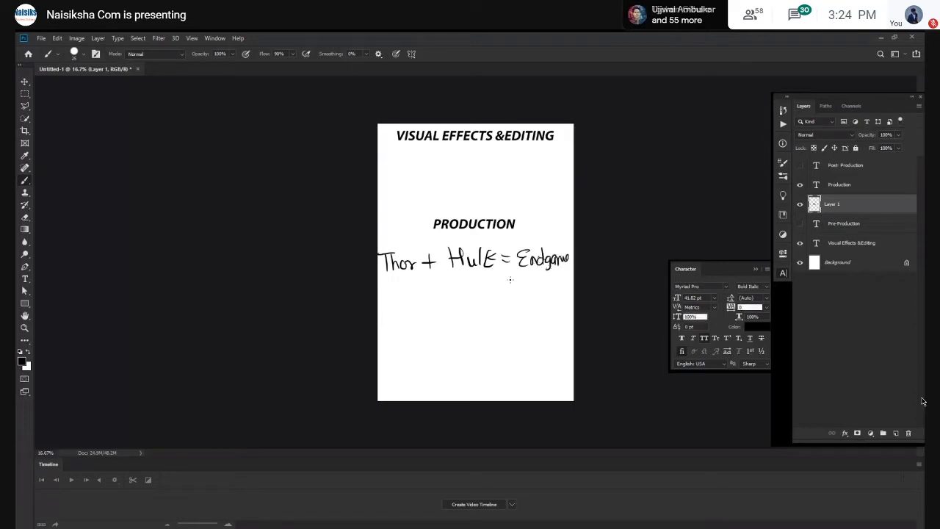
{"action": "left_click_drag", "start_coordinate": [498, 277], "coordinate": [569, 270]}
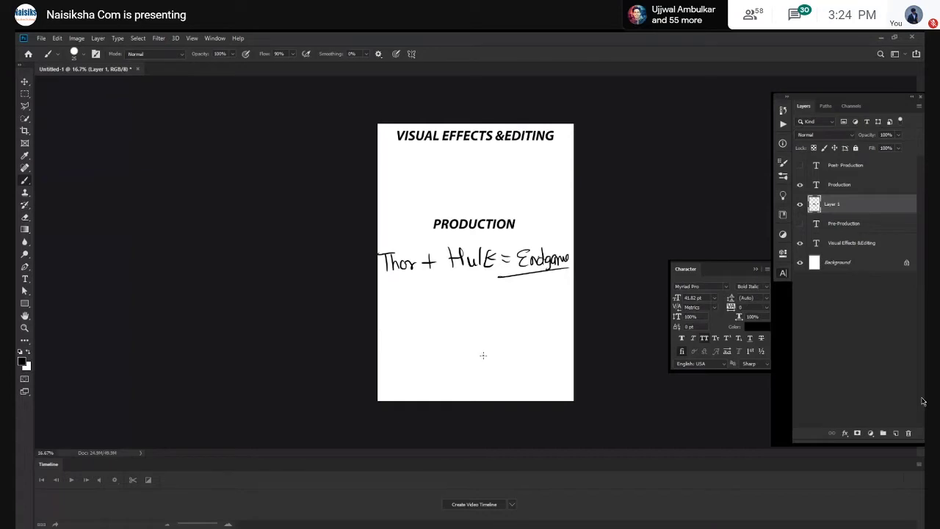
{"action": "key", "text": "ctrl+a"}
{"action": "key", "text": "Delete"}
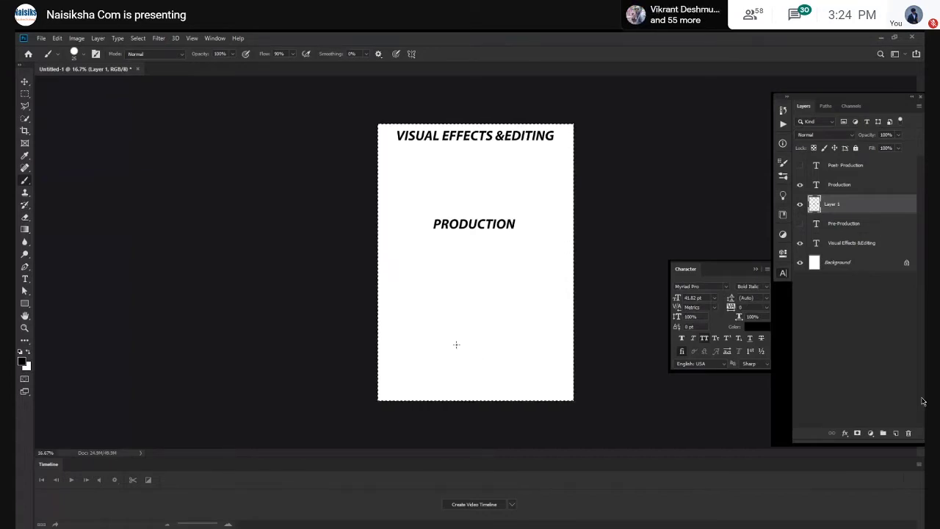
Step: Hide the handwriting layer and PRODUCTION, and show the POST- PRODUCTION heading
{"action": "key", "text": "ctrl+d"}
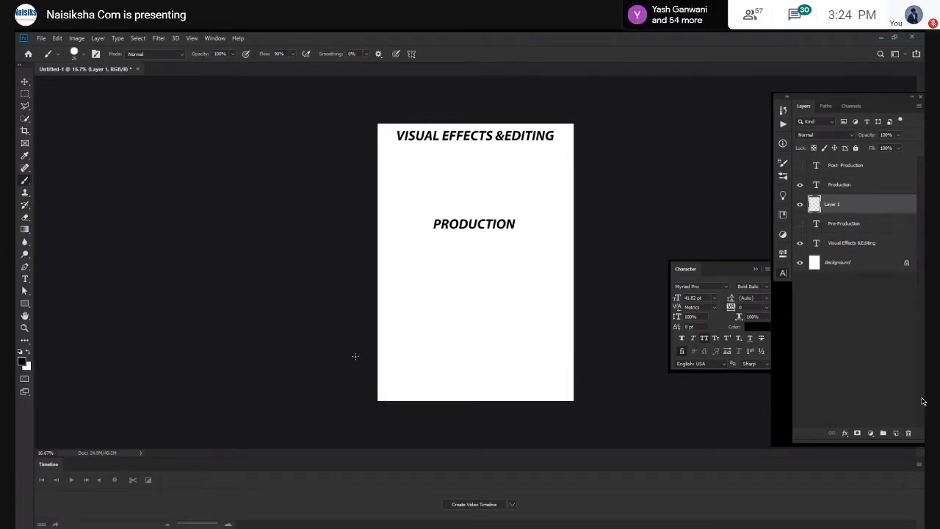
{"action": "left_click", "coordinate": [800, 204]}
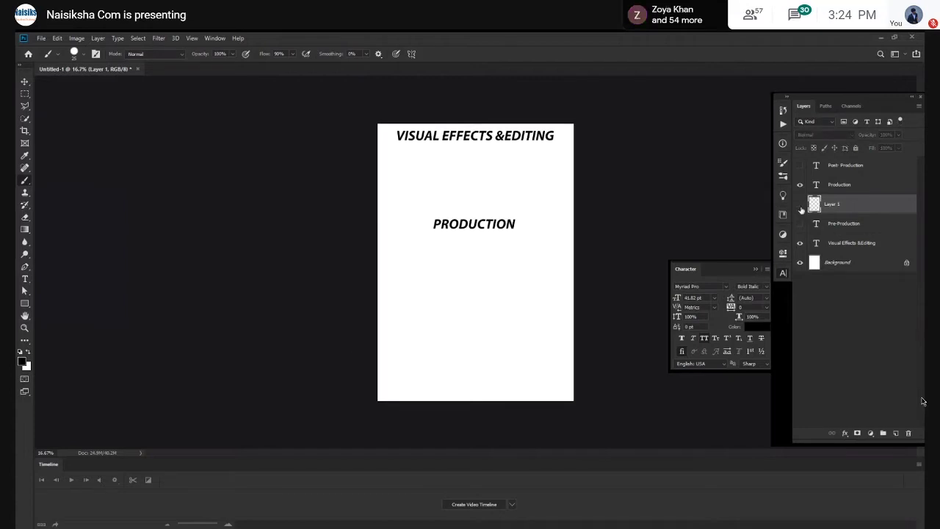
{"action": "left_click", "coordinate": [800, 185]}
{"action": "left_click", "coordinate": [800, 165]}
{"action": "left_click", "coordinate": [830, 170]}
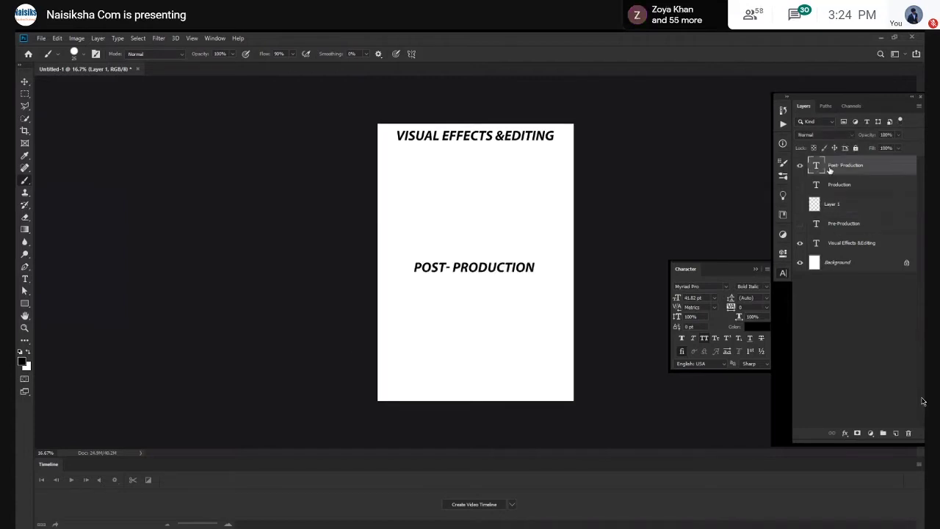
Step: Move POST- PRODUCTION up beneath the title and reactivate the handwriting layer
{"action": "key", "text": "v"}
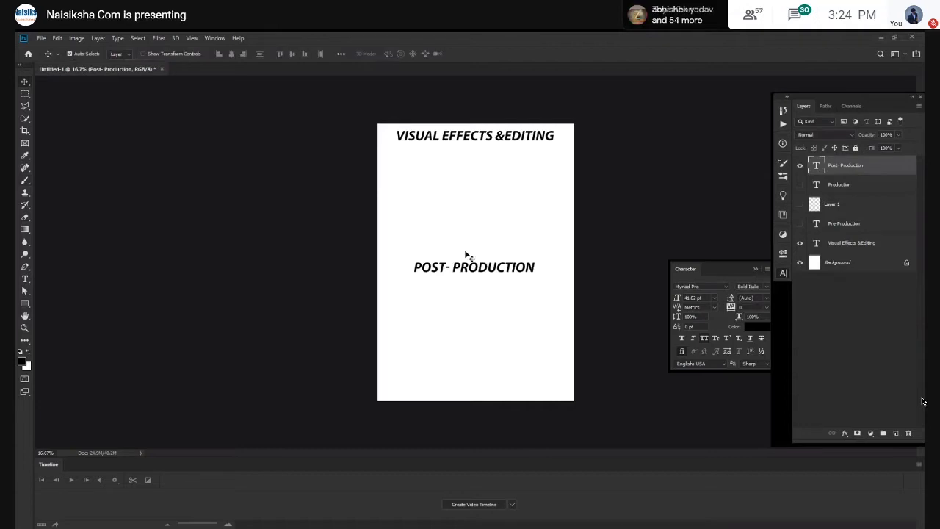
{"action": "left_click_drag", "start_coordinate": [464, 302], "coordinate": [462, 203]}
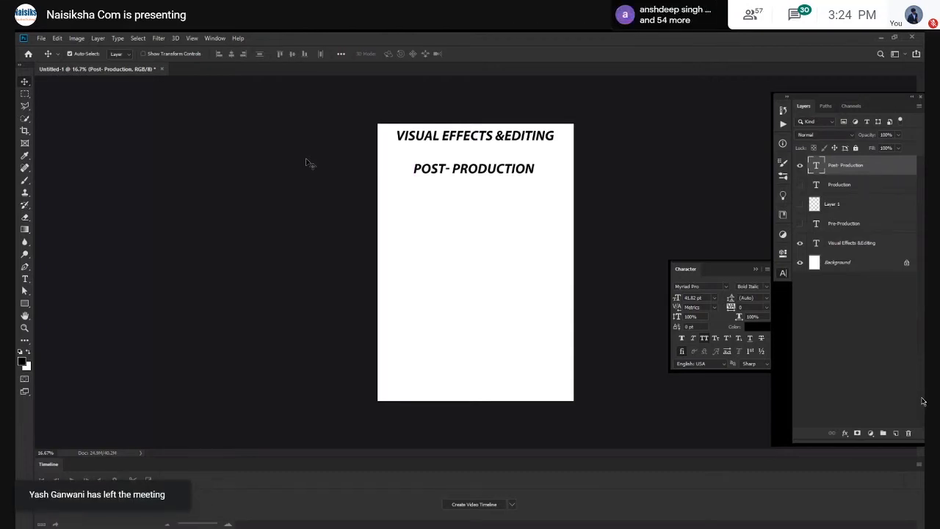
{"action": "left_click", "coordinate": [816, 206]}
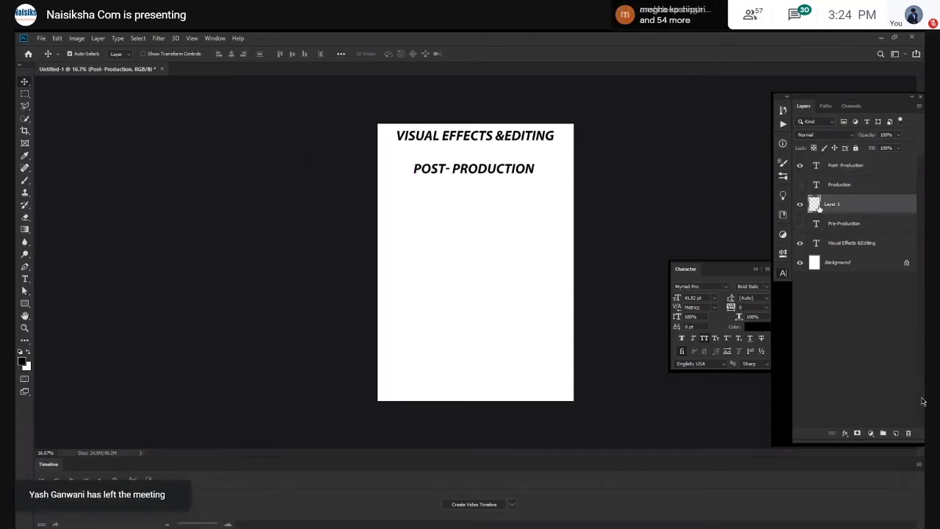
{"action": "key", "text": "b"}
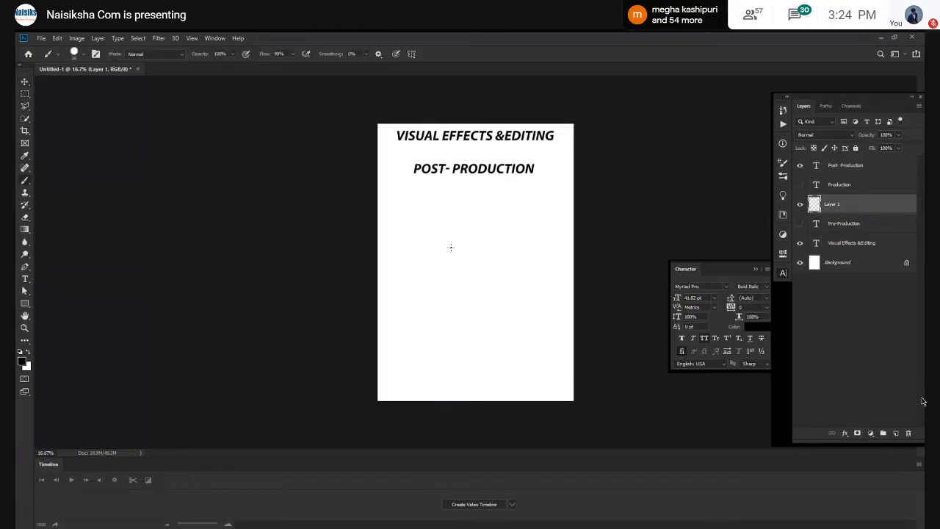
{"action": "mouse_move", "coordinate": [431, 184]}
{"action": "left_mouse_down"}
{"action": "mouse_move", "coordinate": [431, 200]}
{"action": "mouse_move", "coordinate": [442, 184]}
{"action": "left_mouse_up"}
{"action": "left_click_drag", "start_coordinate": [431, 193], "coordinate": [488, 205]}
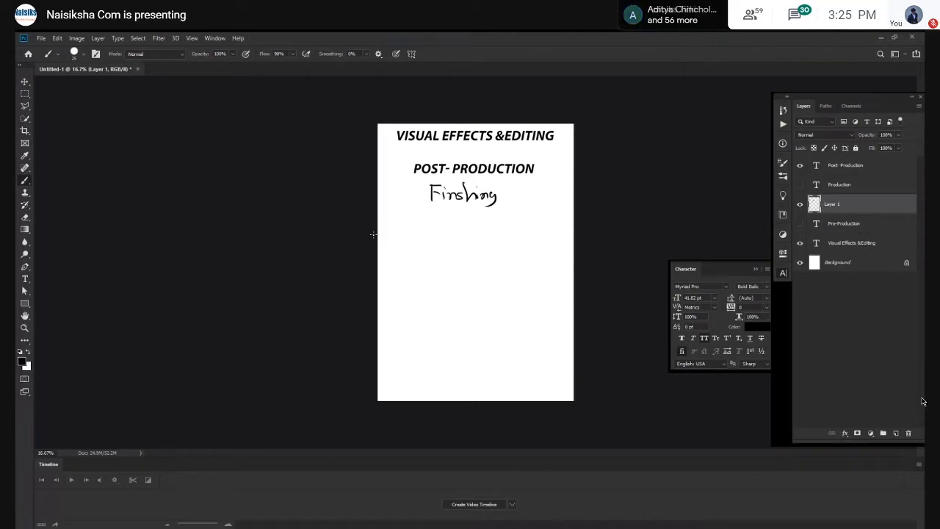
{"action": "key", "text": "ctrl+z"}
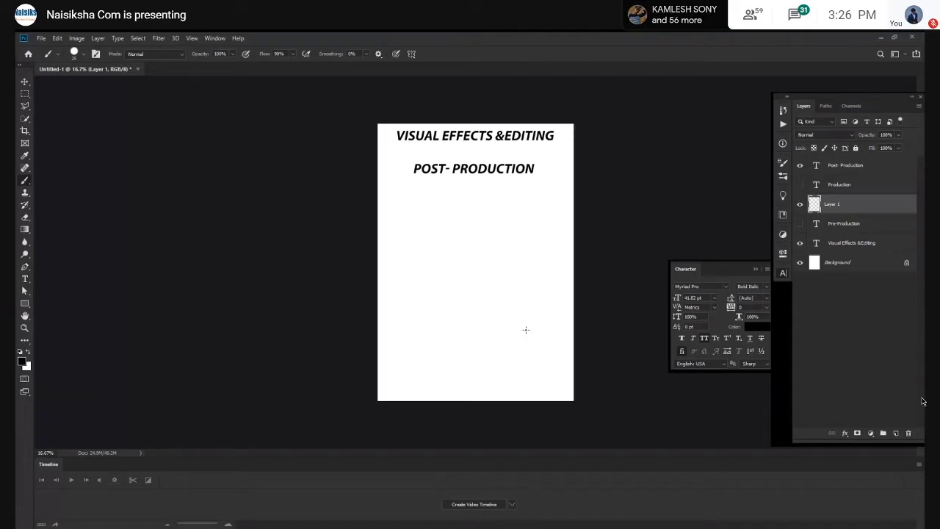
Step: Handwrite 'makuta' and then 'Bahubali' on separate lines below the heading
{"action": "left_click_drag", "start_coordinate": [425, 210], "coordinate": [493, 209]}
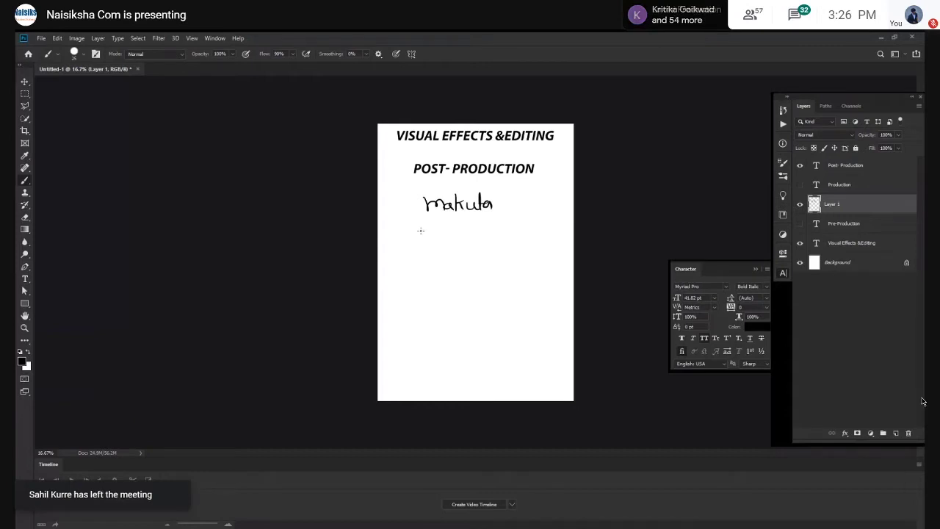
{"action": "mouse_move", "coordinate": [414, 236]}
{"action": "left_mouse_down"}
{"action": "mouse_move", "coordinate": [415, 249]}
{"action": "mouse_move", "coordinate": [489, 241]}
{"action": "left_mouse_up"}
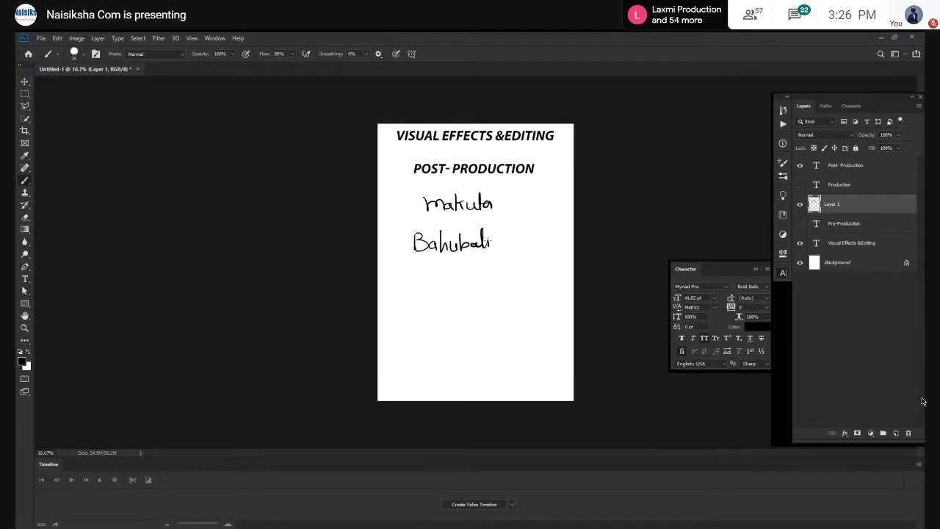
{"action": "left_click", "coordinate": [495, 231]}
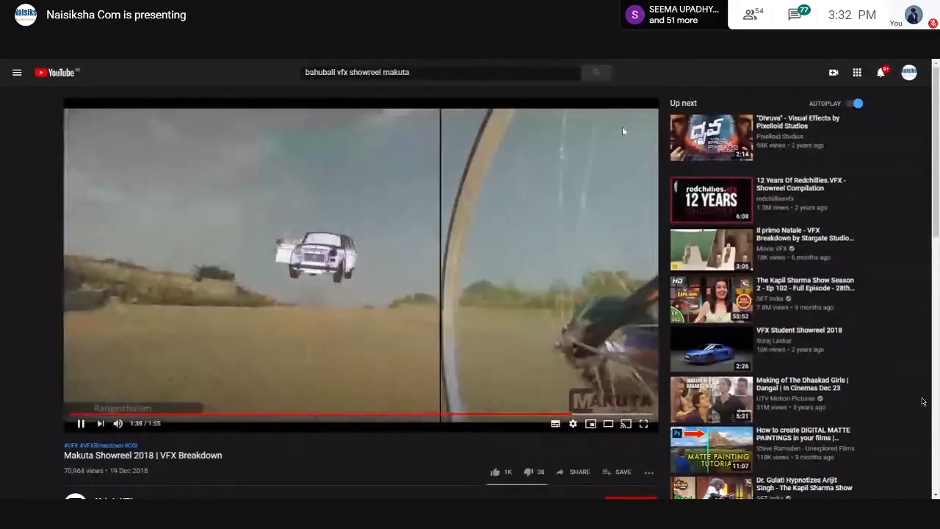
Step: Pause the Makuta showreel at 1:40, then resume it until it ends
{"action": "left_click", "coordinate": [607, 160]}
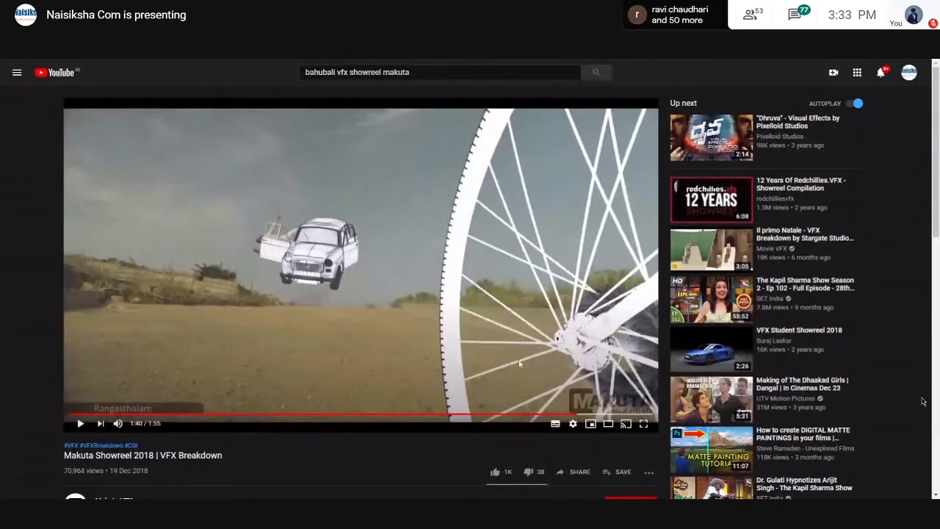
{"action": "left_click", "coordinate": [366, 293]}
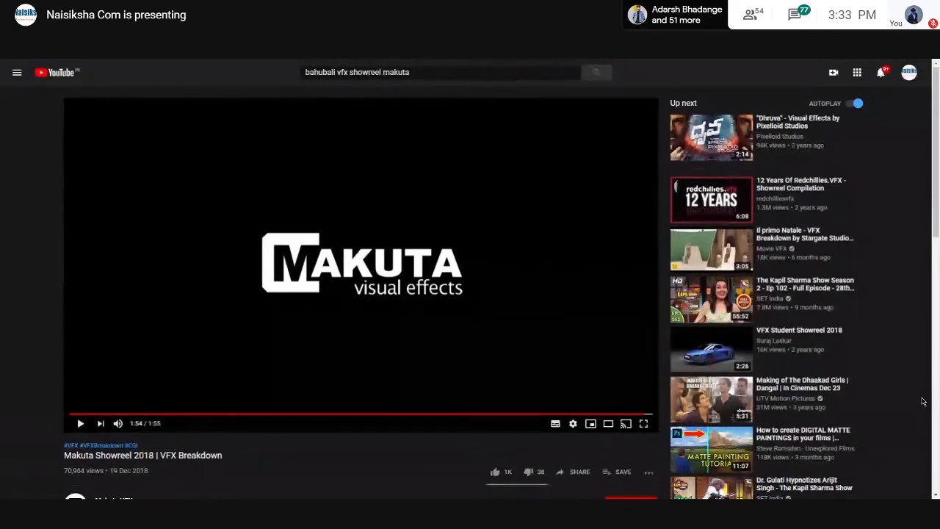
Step: Open the '12 Years Of Redchillies.VFX' showreel, pause it and seek between 0:06 and 0:10
{"action": "left_click", "coordinate": [708, 213]}
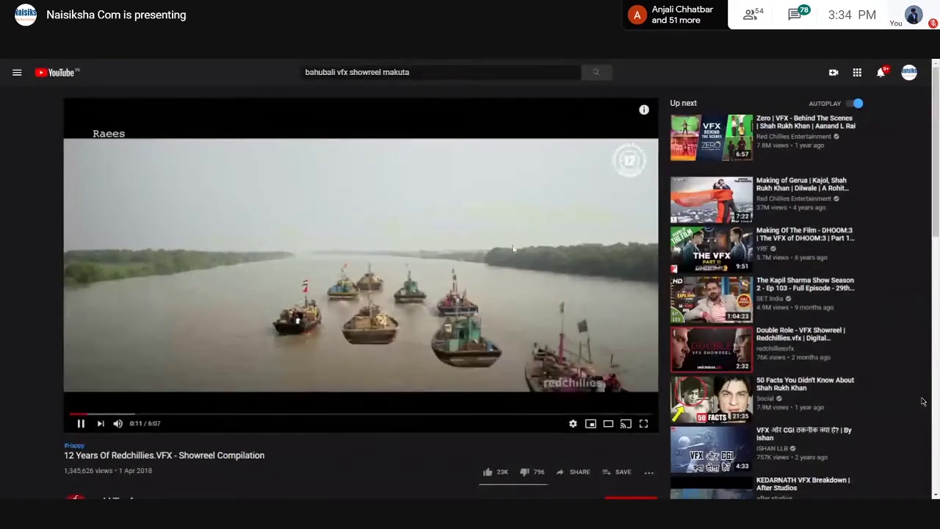
{"action": "left_click", "coordinate": [372, 324]}
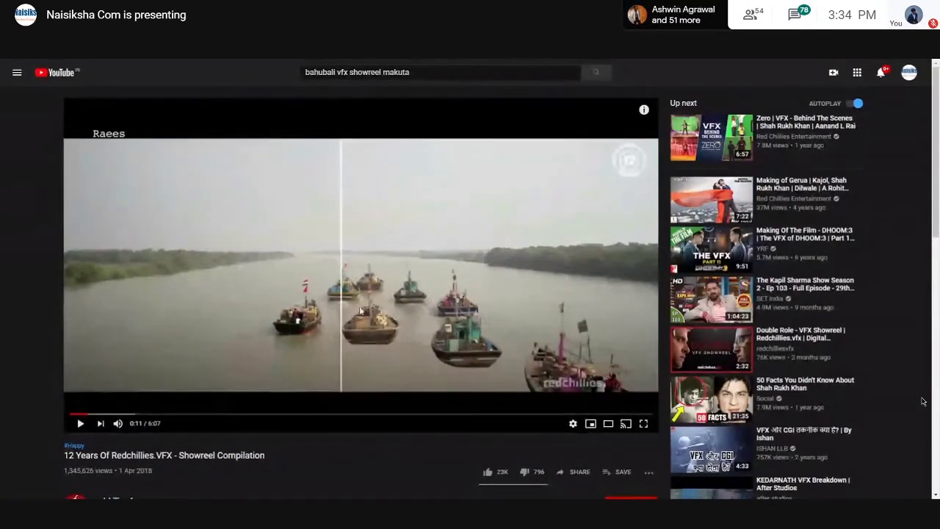
{"action": "left_click", "coordinate": [79, 416]}
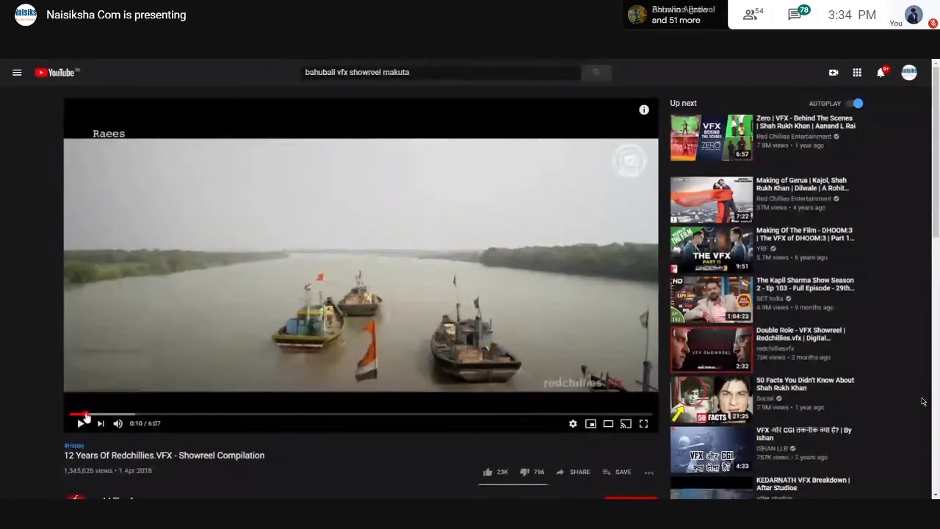
{"action": "left_click", "coordinate": [87, 416]}
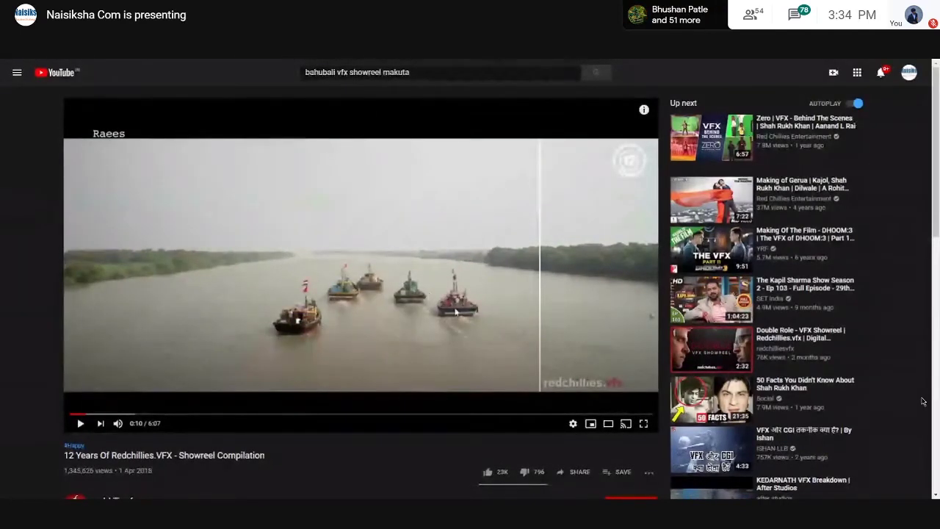
Step: Play the showreel in short bursts, pausing at 0:11 and then at 0:23 on the motorbike shot
{"action": "left_click", "coordinate": [552, 295]}
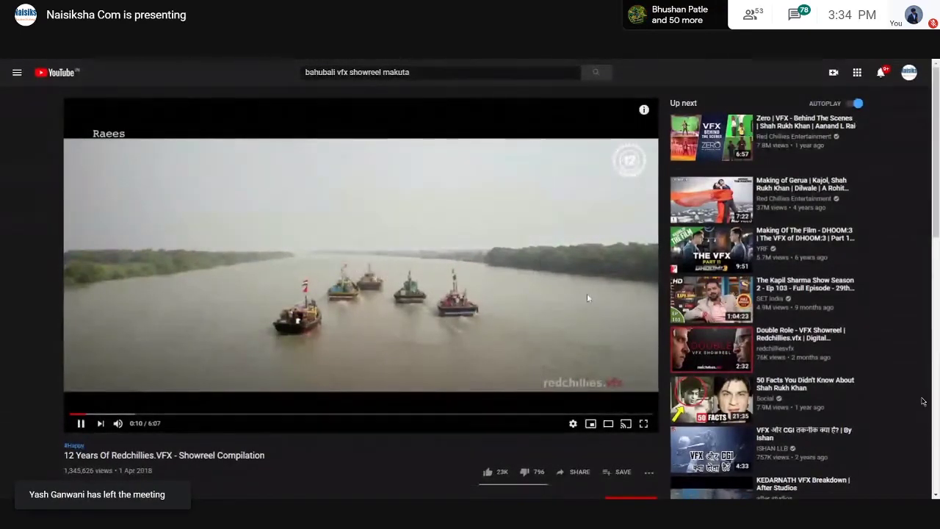
{"action": "left_click", "coordinate": [465, 338]}
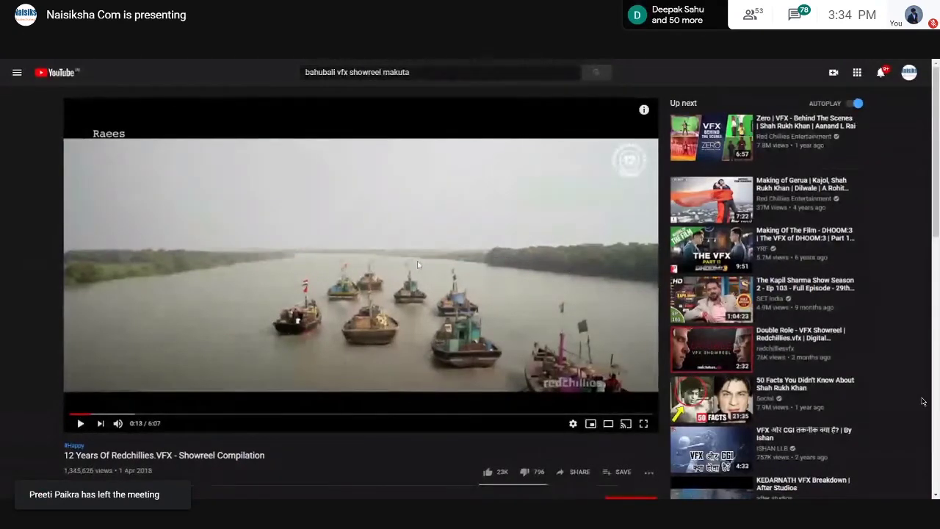
{"action": "left_click", "coordinate": [368, 257]}
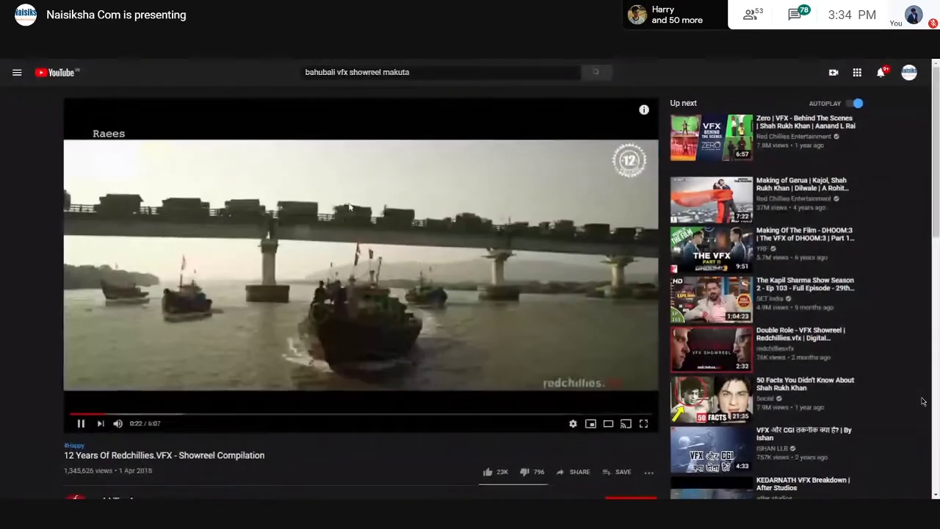
{"action": "left_click", "coordinate": [416, 258]}
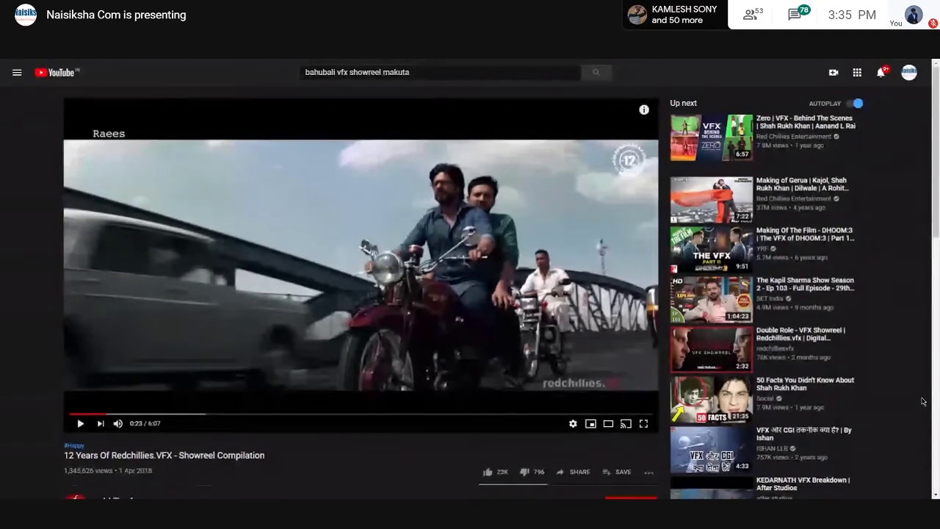
Step: Resume the showreel and let it run to the Ra.One set shot at 1:10
{"action": "left_click", "coordinate": [518, 200]}
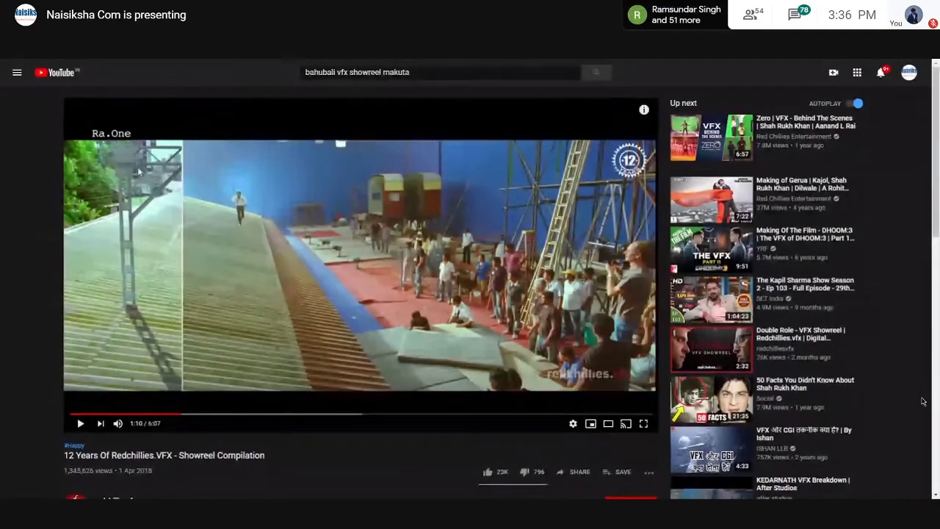
Step: Play the Ra.One set shot briefly and pause at 1:13 to see the wireframe layer
{"action": "left_click", "coordinate": [362, 164]}
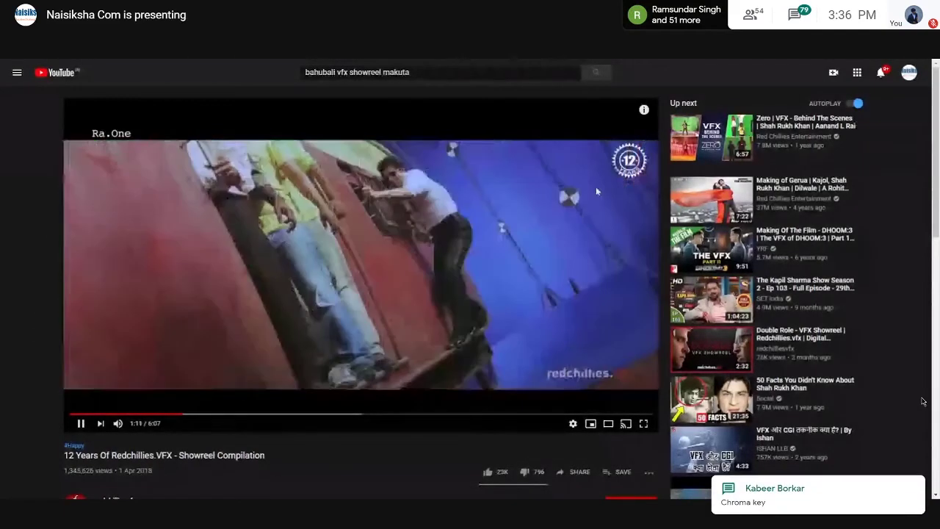
{"action": "left_click", "coordinate": [363, 164]}
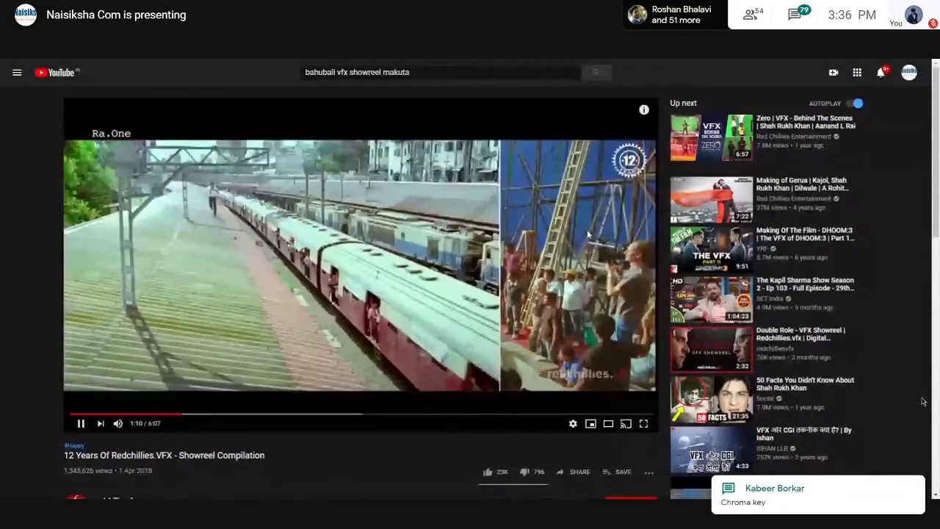
{"action": "left_click", "coordinate": [518, 324]}
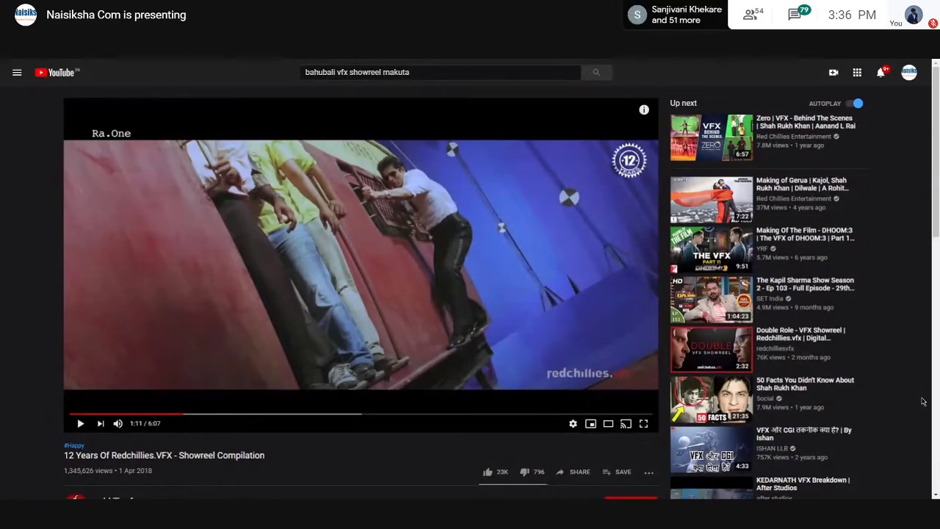
{"action": "left_click", "coordinate": [129, 348]}
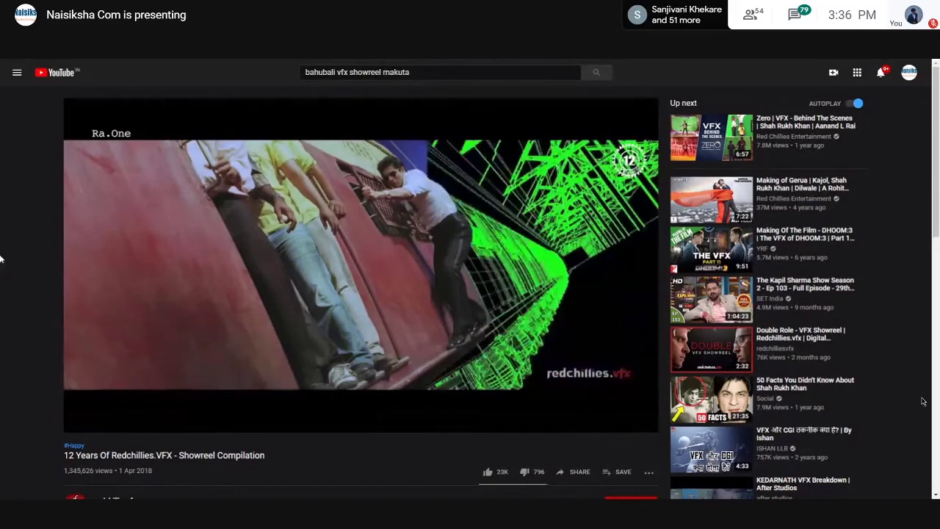
{"action": "left_click", "coordinate": [213, 261]}
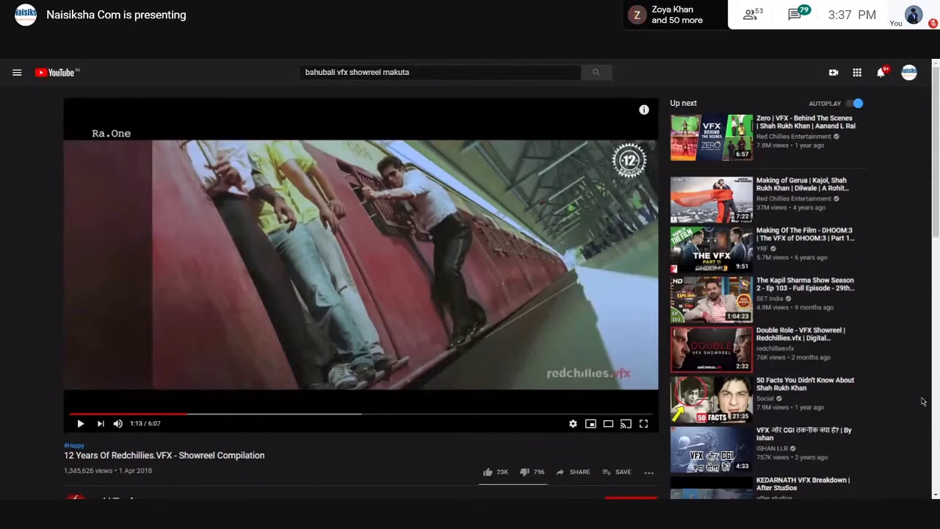
Step: Continue the Ra.One breakdown, pause briefly, then resume with the spacebar toward the Fan scene
{"action": "left_click", "coordinate": [503, 270]}
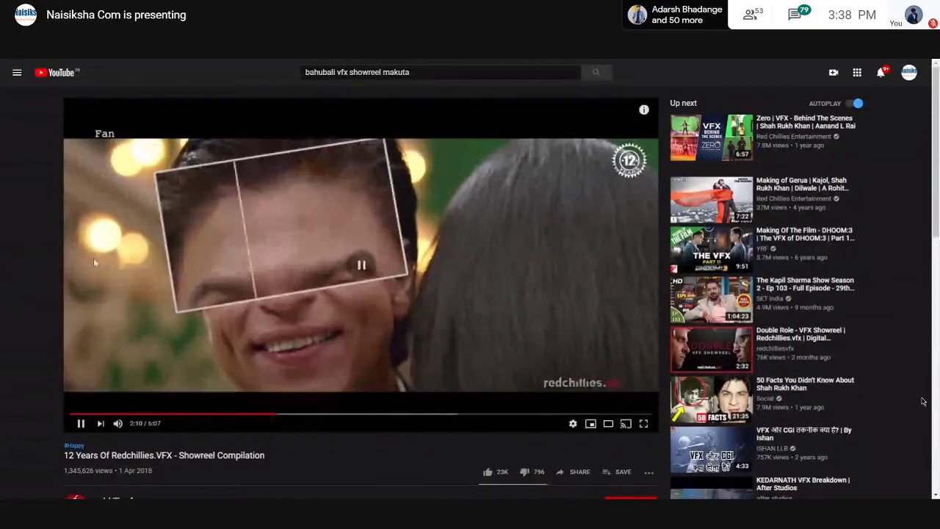
{"action": "left_click", "coordinate": [94, 258]}
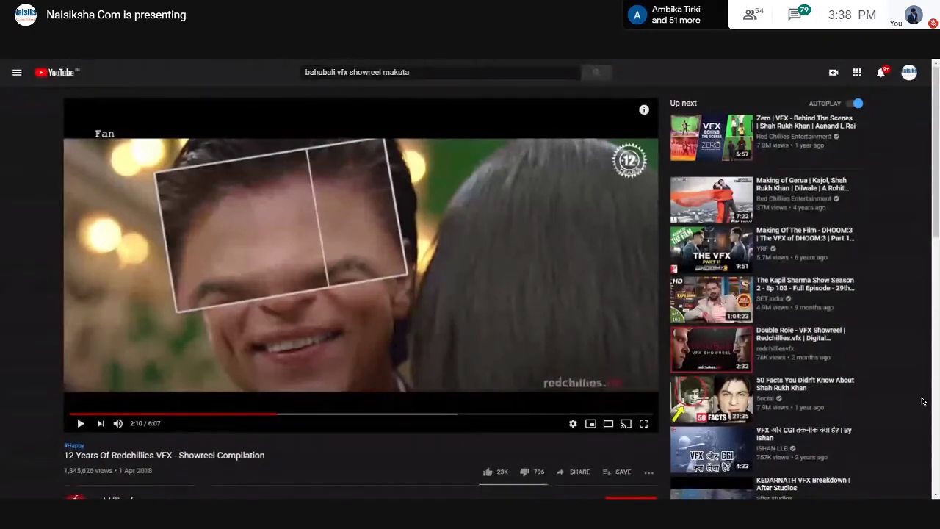
{"action": "key", "text": "space"}
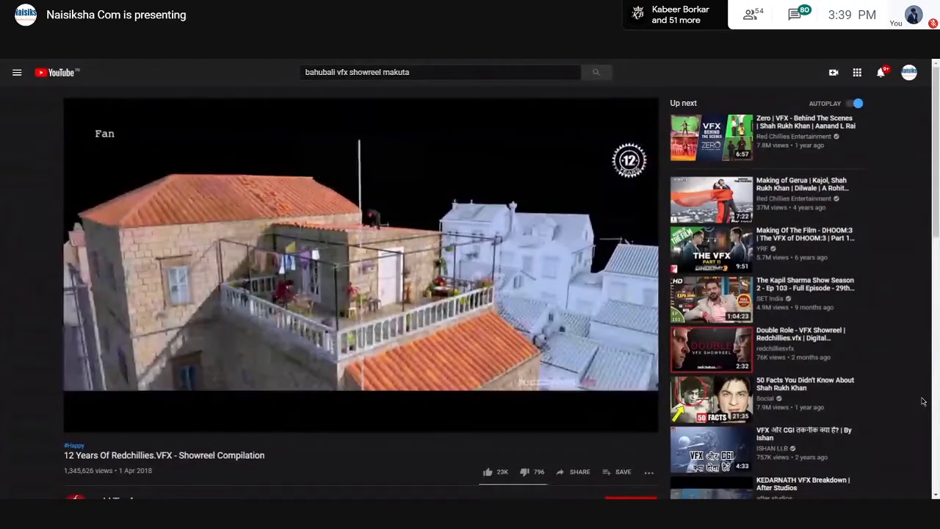
Step: Pause the showreel at 3:10, then resume it into the Happy New Year breakdown
{"action": "left_click", "coordinate": [278, 334]}
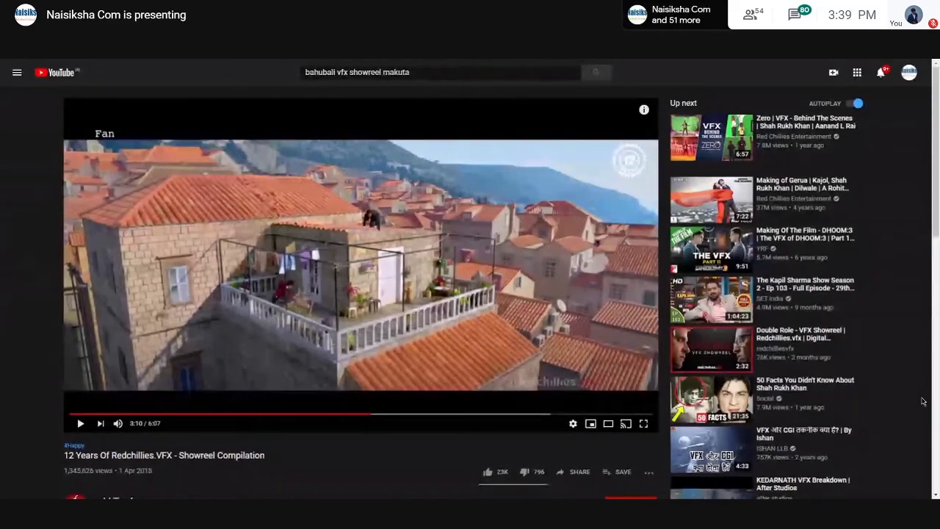
{"action": "left_click", "coordinate": [612, 243]}
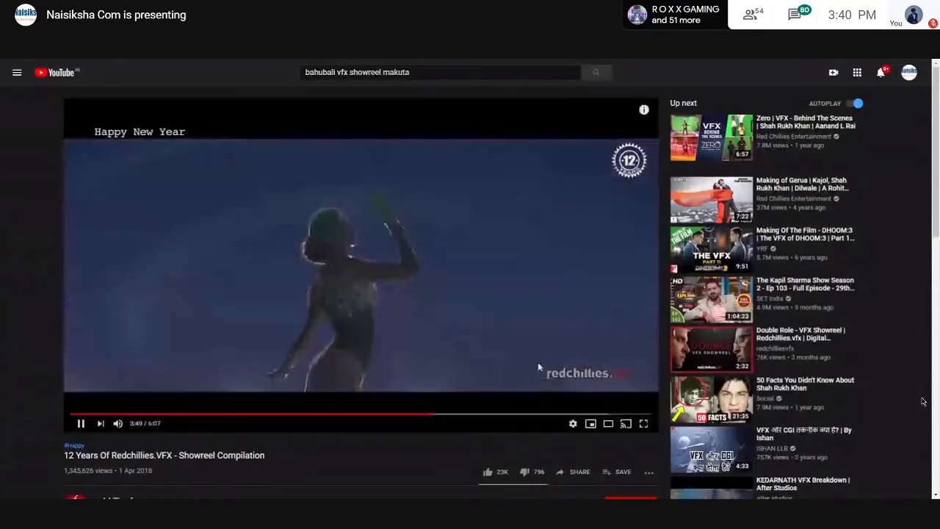
Step: Rewind the showreel to 3:46, pause on the stage crowd shot, then resume with K
{"action": "left_click", "coordinate": [494, 351]}
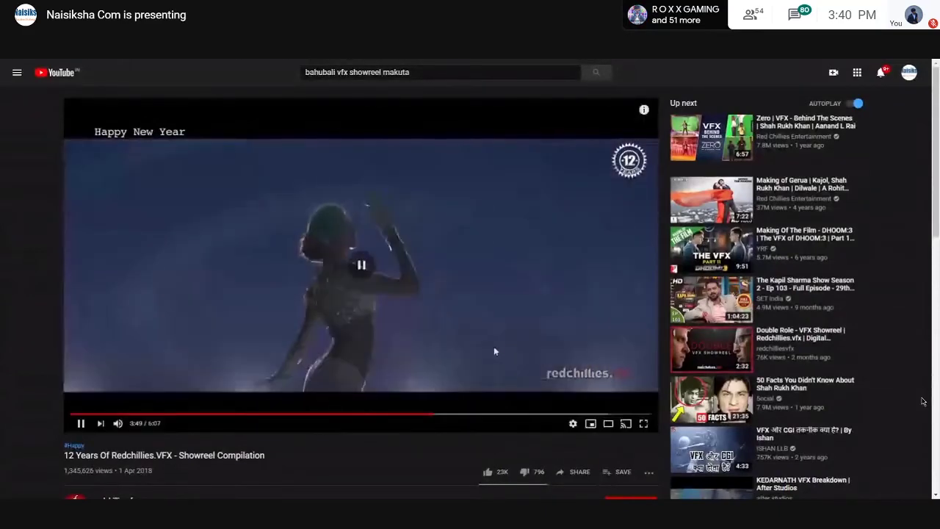
{"action": "left_click", "coordinate": [430, 417]}
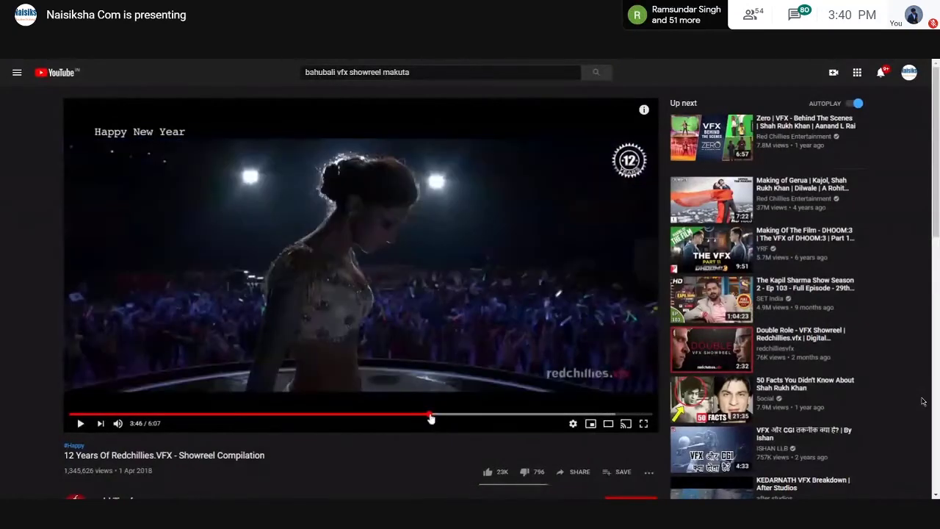
{"action": "left_click", "coordinate": [503, 351]}
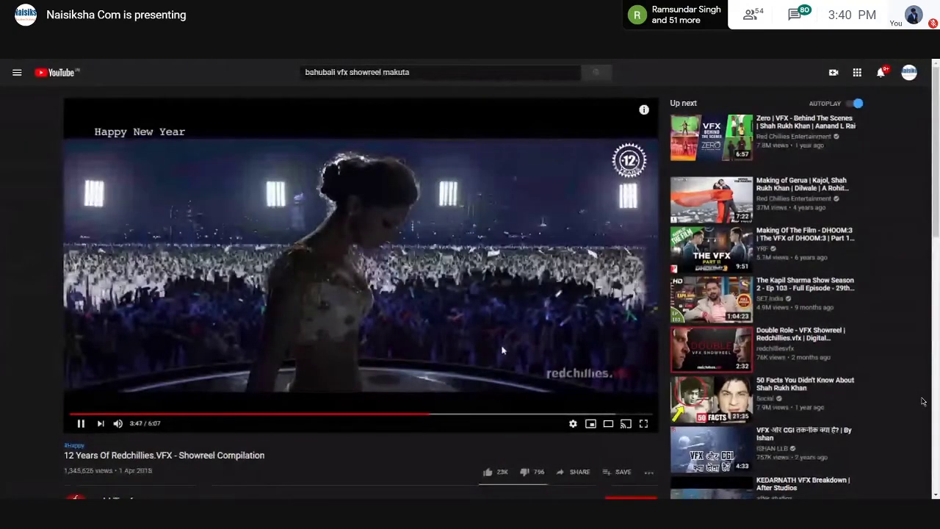
{"action": "left_click", "coordinate": [430, 301]}
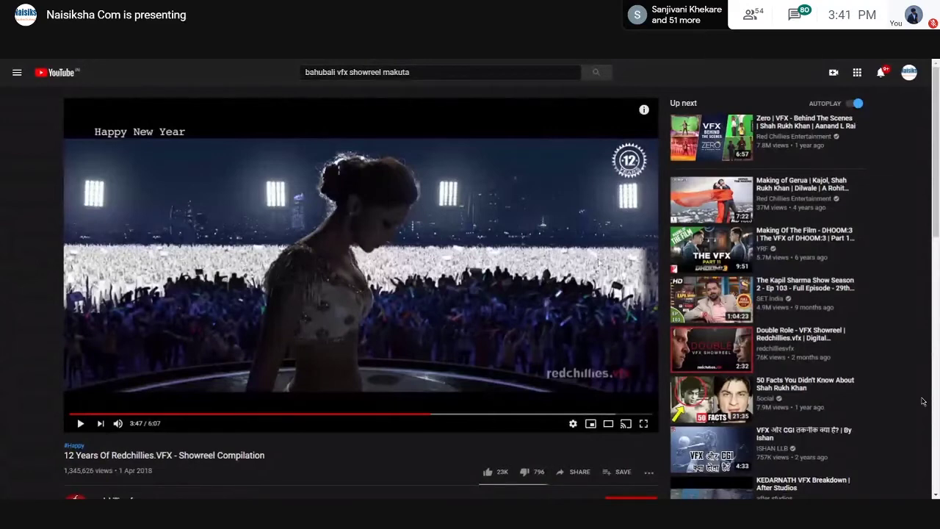
{"action": "key", "text": "k"}
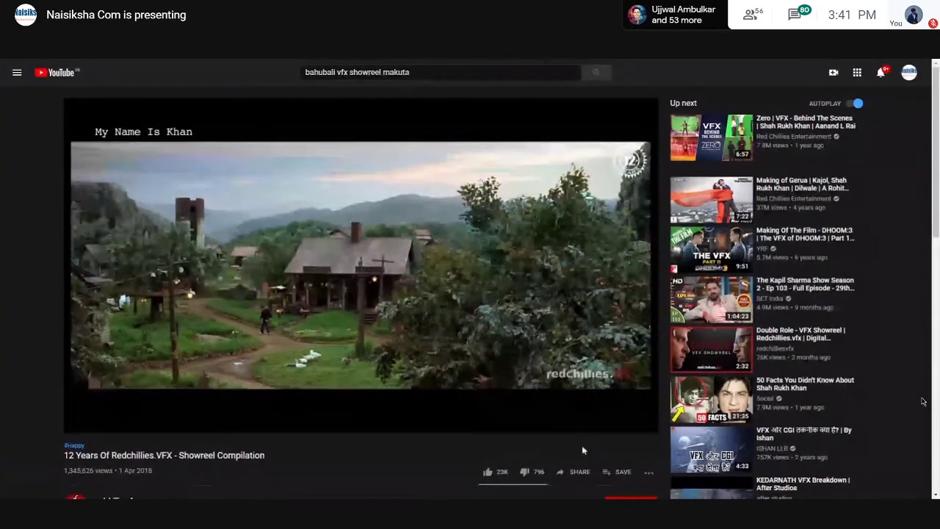
Step: Return to the Photoshop whiteboard page showing the makuta and Bahubali notes
{"action": "mouse_move", "coordinate": [445, 263]}
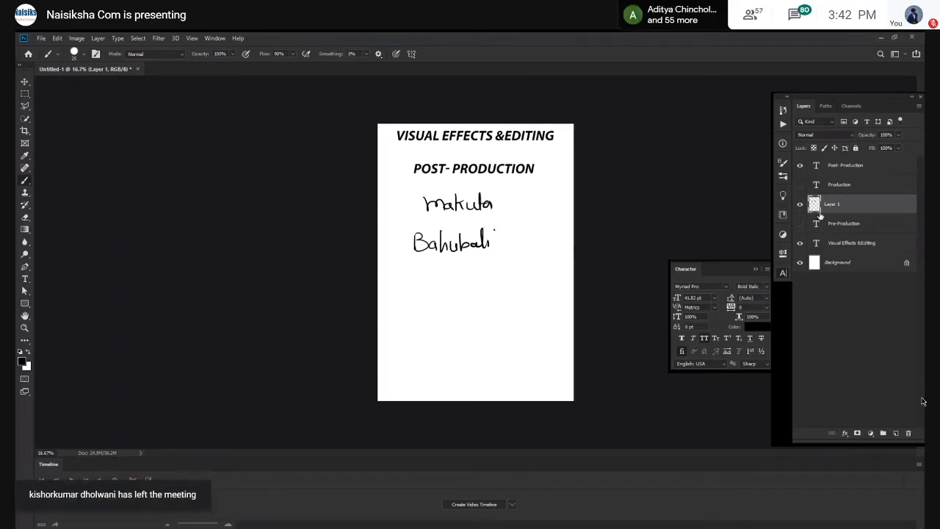
Step: Clear the makuta and Bahubali notes and handwrite 'Composition' below POST-PRODUCTION
{"action": "key", "text": "Delete"}
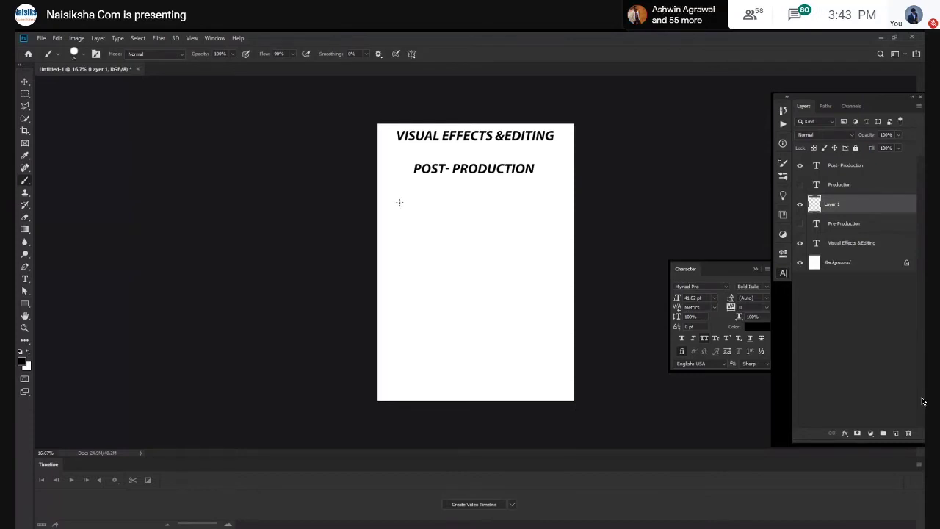
{"action": "left_click_drag", "start_coordinate": [400, 198], "coordinate": [399, 210]}
{"action": "mouse_move", "coordinate": [406, 202]}
{"action": "left_mouse_down"}
{"action": "mouse_move", "coordinate": [429, 209]}
{"action": "mouse_move", "coordinate": [447, 201]}
{"action": "left_mouse_up"}
{"action": "mouse_move", "coordinate": [459, 199]}
{"action": "left_mouse_down"}
{"action": "mouse_move", "coordinate": [453, 208]}
{"action": "mouse_move", "coordinate": [465, 209]}
{"action": "left_mouse_up"}
{"action": "left_click_drag", "start_coordinate": [472, 195], "coordinate": [478, 208]}
{"action": "left_click_drag", "start_coordinate": [485, 202], "coordinate": [499, 207]}
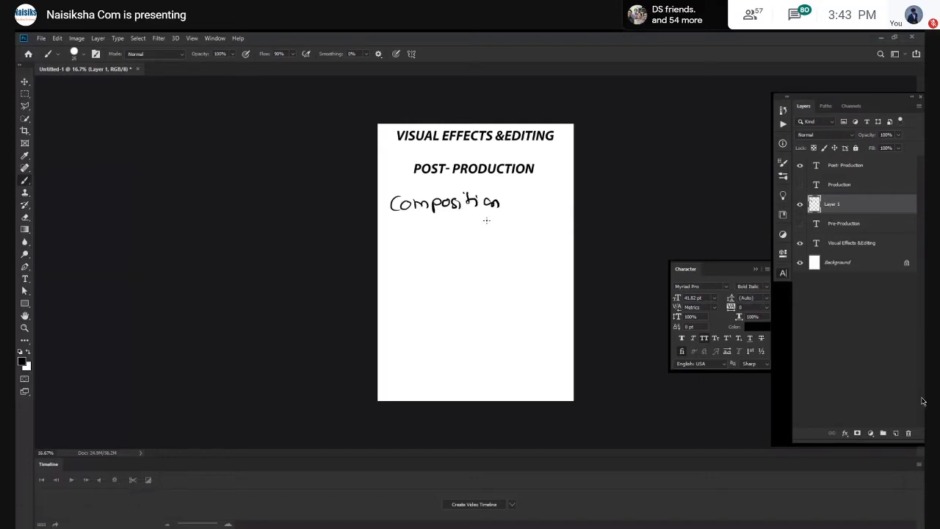
Step: Add a plus sign and an underlined 'Editing' beneath 'Composition'
{"action": "left_click_drag", "start_coordinate": [463, 223], "coordinate": [463, 240]}
{"action": "mouse_move", "coordinate": [453, 230]}
{"action": "left_mouse_down"}
{"action": "mouse_move", "coordinate": [474, 231]}
{"action": "mouse_move", "coordinate": [487, 255]}
{"action": "mouse_move", "coordinate": [515, 253]}
{"action": "left_mouse_up"}
{"action": "mouse_move", "coordinate": [519, 242]}
{"action": "left_mouse_down"}
{"action": "mouse_move", "coordinate": [522, 253]}
{"action": "mouse_move", "coordinate": [542, 247]}
{"action": "mouse_move", "coordinate": [533, 260]}
{"action": "left_mouse_up"}
{"action": "mouse_move", "coordinate": [481, 266]}
{"action": "left_mouse_down"}
{"action": "mouse_move", "coordinate": [519, 262]}
{"action": "mouse_move", "coordinate": [509, 269]}
{"action": "left_mouse_up"}
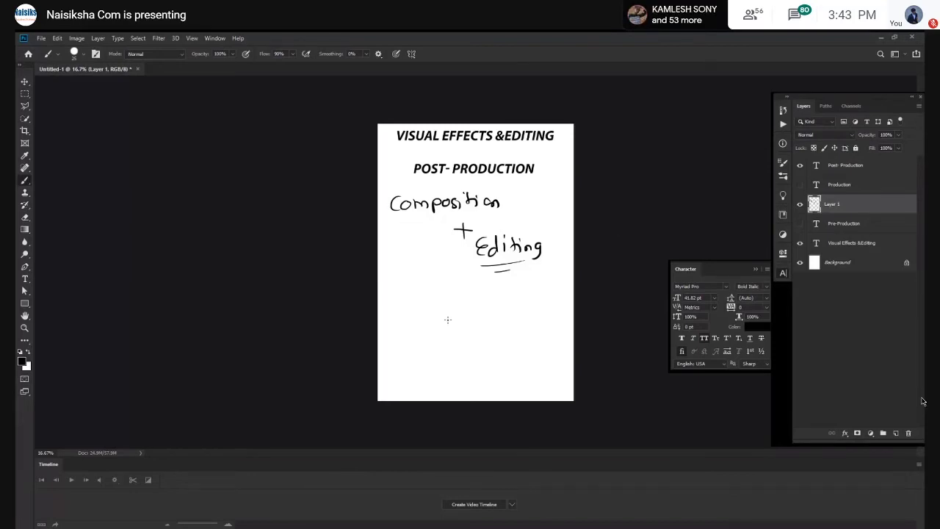
Step: Handwrite 'video Editing' below the underlined 'Composition + Editing' note
{"action": "mouse_move", "coordinate": [467, 292]}
{"action": "left_mouse_down"}
{"action": "mouse_move", "coordinate": [515, 303]}
{"action": "mouse_move", "coordinate": [526, 293]}
{"action": "mouse_move", "coordinate": [507, 330]}
{"action": "mouse_move", "coordinate": [557, 335]}
{"action": "left_mouse_up"}
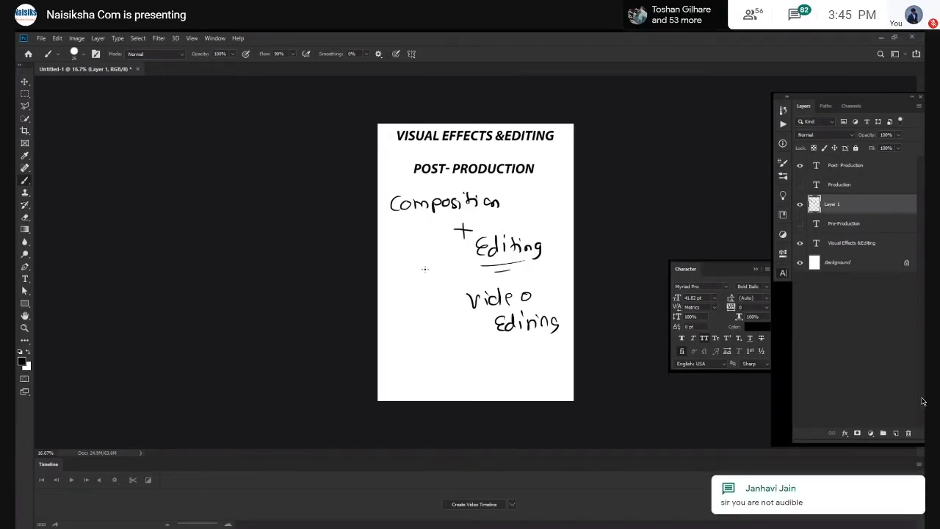
Step: Zoom in, shift the page up, and handwrite 'Cuts' left of 'video Editing'
{"action": "key", "text": "ctrl+plus"}
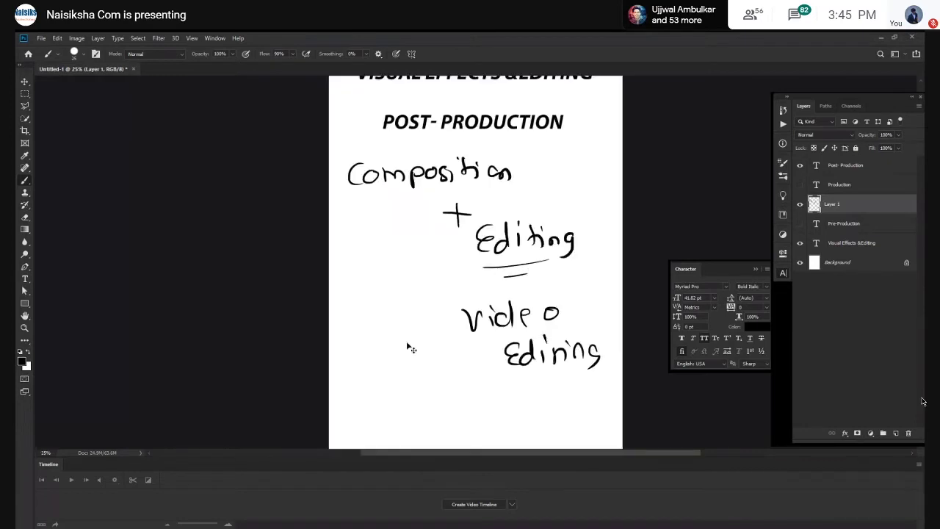
{"action": "left_click_drag", "start_coordinate": [409, 350], "coordinate": [407, 264]}
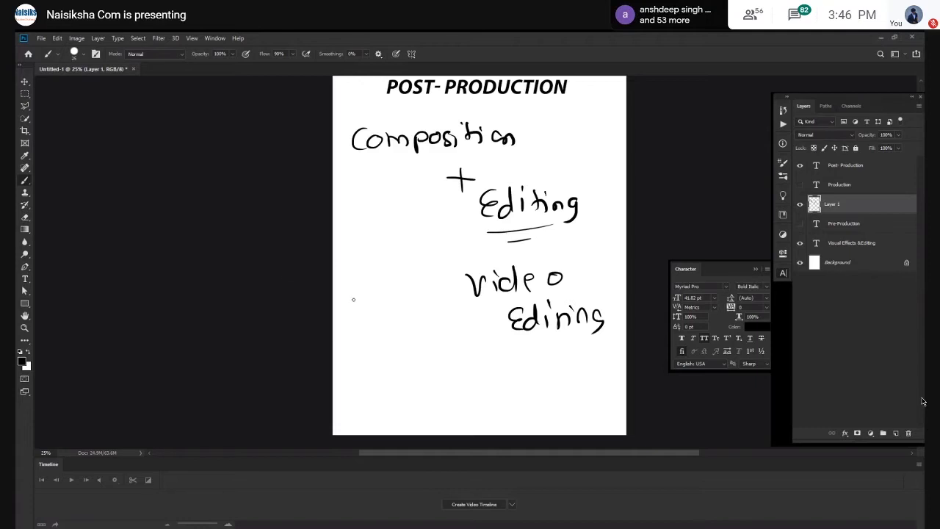
{"action": "left_click_drag", "start_coordinate": [367, 291], "coordinate": [368, 307]}
{"action": "left_click_drag", "start_coordinate": [371, 294], "coordinate": [389, 308]}
{"action": "left_click_drag", "start_coordinate": [381, 295], "coordinate": [398, 304]}
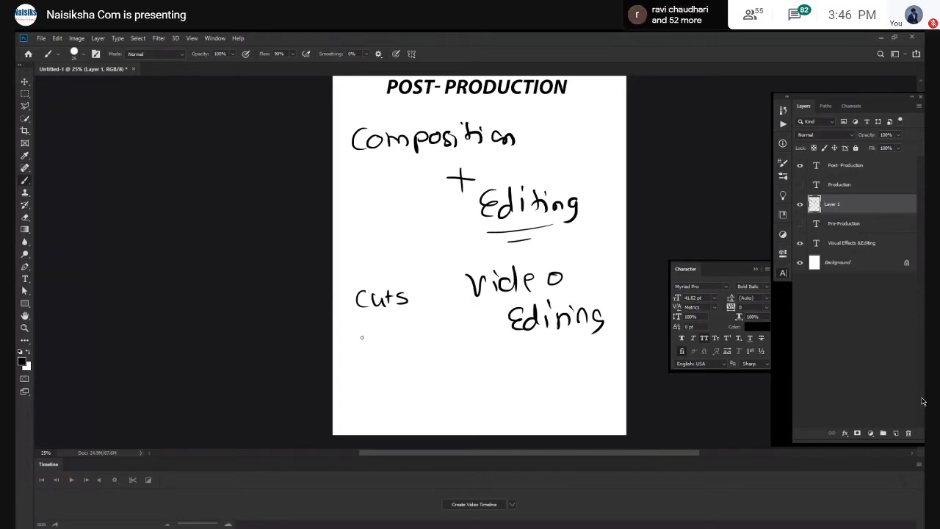
Step: Handwrite 'transition' under 'Cuts'
{"action": "left_click_drag", "start_coordinate": [359, 317], "coordinate": [361, 343]}
{"action": "left_click_drag", "start_coordinate": [349, 331], "coordinate": [434, 337]}
{"action": "left_click_drag", "start_coordinate": [426, 326], "coordinate": [439, 325]}
{"action": "mouse_move", "coordinate": [443, 323]}
{"action": "left_mouse_down"}
{"action": "mouse_move", "coordinate": [443, 335]}
{"action": "mouse_move", "coordinate": [464, 335]}
{"action": "left_mouse_up"}
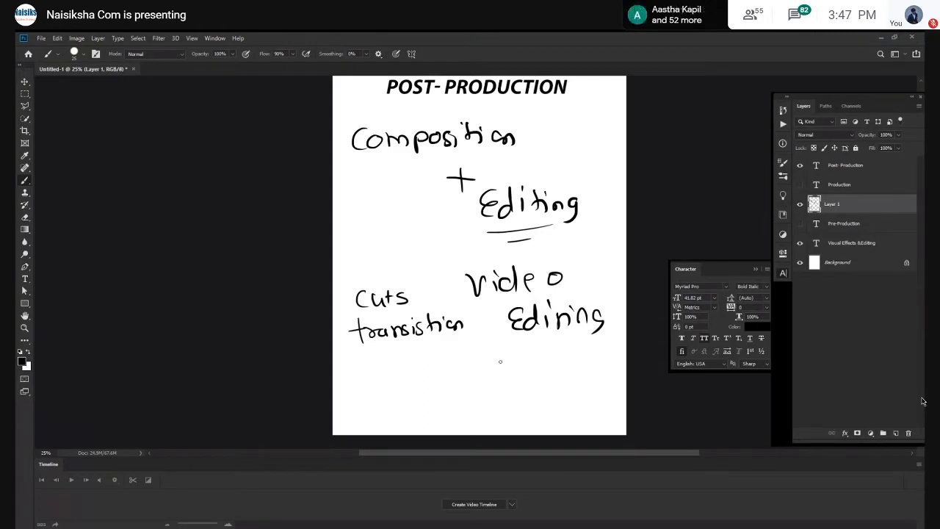
Step: Write 'Editior' below 'video Editing' and underline it
{"action": "mouse_move", "coordinate": [501, 358]}
{"action": "left_mouse_down"}
{"action": "mouse_move", "coordinate": [506, 378]}
{"action": "mouse_move", "coordinate": [544, 375]}
{"action": "left_mouse_up"}
{"action": "left_click_drag", "start_coordinate": [550, 363], "coordinate": [579, 364]}
{"action": "left_click_drag", "start_coordinate": [496, 379], "coordinate": [560, 375]}
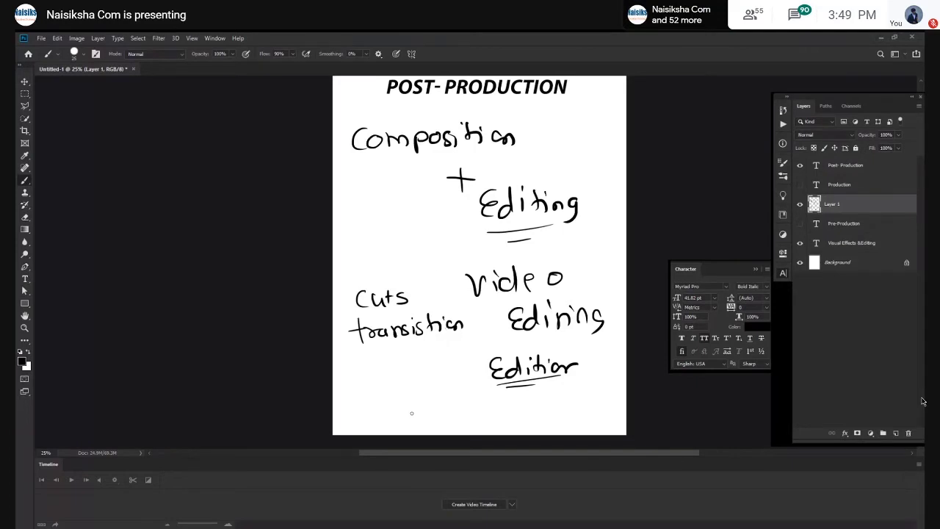
Step: Handwrite 'Audio' below 'transistion' and 'Sound dubbing' on the line beneath it
{"action": "left_click_drag", "start_coordinate": [393, 357], "coordinate": [404, 370]}
{"action": "mouse_move", "coordinate": [409, 360]}
{"action": "left_mouse_down"}
{"action": "mouse_move", "coordinate": [424, 368]}
{"action": "mouse_move", "coordinate": [443, 360]}
{"action": "left_mouse_up"}
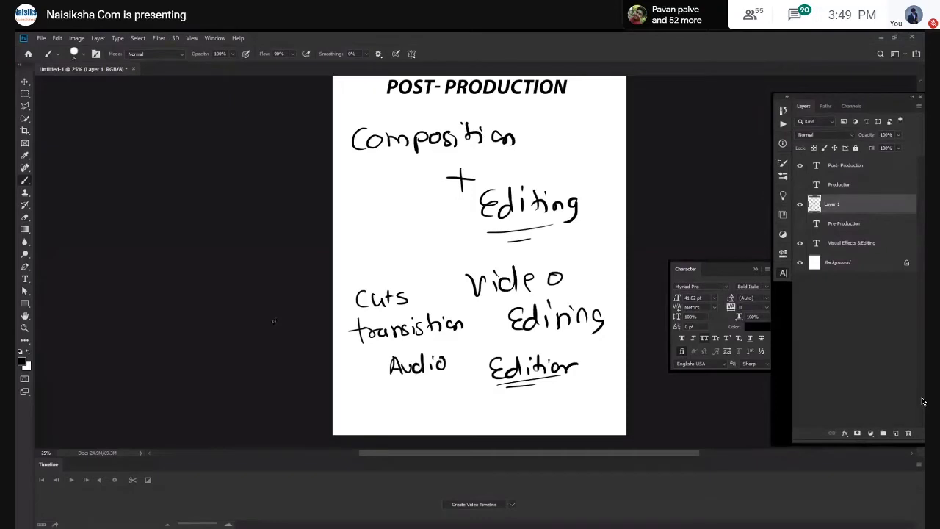
{"action": "mouse_move", "coordinate": [360, 382]}
{"action": "left_mouse_down"}
{"action": "mouse_move", "coordinate": [351, 396]}
{"action": "mouse_move", "coordinate": [485, 398]}
{"action": "left_mouse_up"}
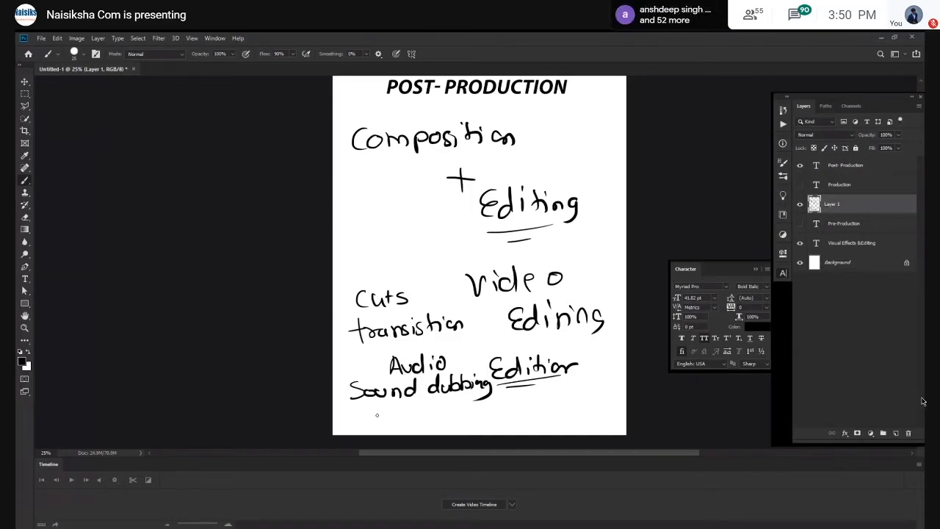
Step: Handwrite 'Noise reduction' on the line under 'Sound dubbing' to extend the audio notes
{"action": "left_click_drag", "start_coordinate": [377, 424], "coordinate": [416, 420]}
{"action": "mouse_move", "coordinate": [425, 411]}
{"action": "left_mouse_down"}
{"action": "mouse_move", "coordinate": [419, 420]}
{"action": "mouse_move", "coordinate": [460, 410]}
{"action": "left_mouse_up"}
{"action": "left_click_drag", "start_coordinate": [473, 411], "coordinate": [534, 413]}
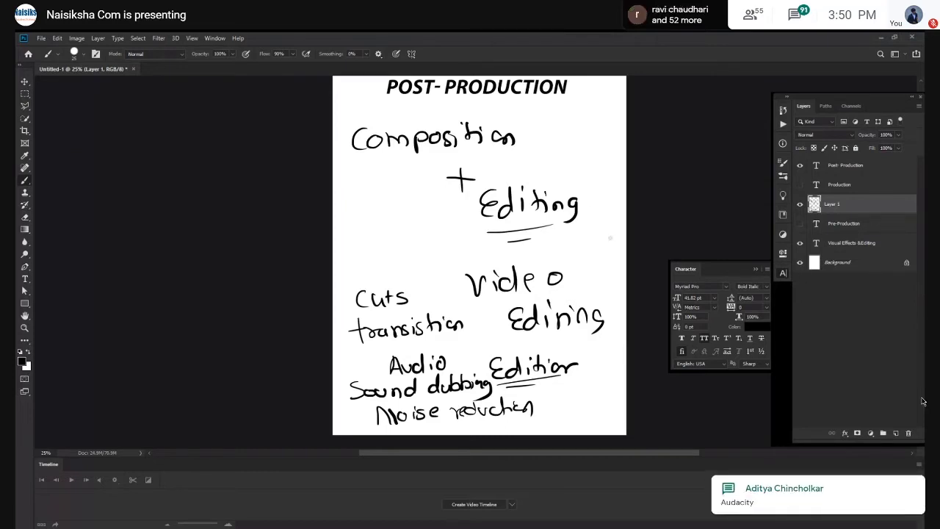
Step: Lasso and delete all handwritten notes below the '+', then return to the Brush
{"action": "key", "text": "l"}
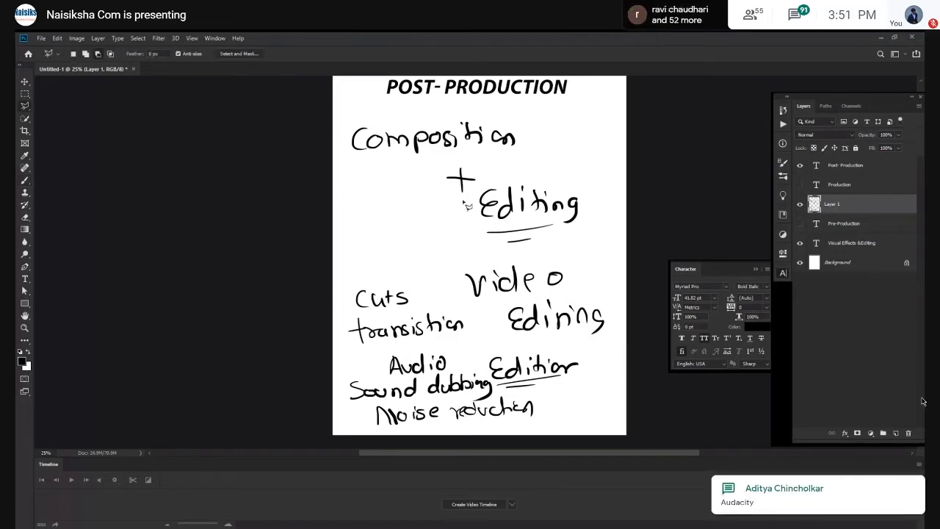
{"action": "mouse_move", "coordinate": [466, 207]}
{"action": "left_mouse_down"}
{"action": "mouse_move", "coordinate": [612, 349]}
{"action": "mouse_move", "coordinate": [602, 457]}
{"action": "mouse_move", "coordinate": [342, 248]}
{"action": "mouse_move", "coordinate": [271, 339]}
{"action": "mouse_move", "coordinate": [487, 163]}
{"action": "left_mouse_up"}
{"action": "key", "text": "Delete"}
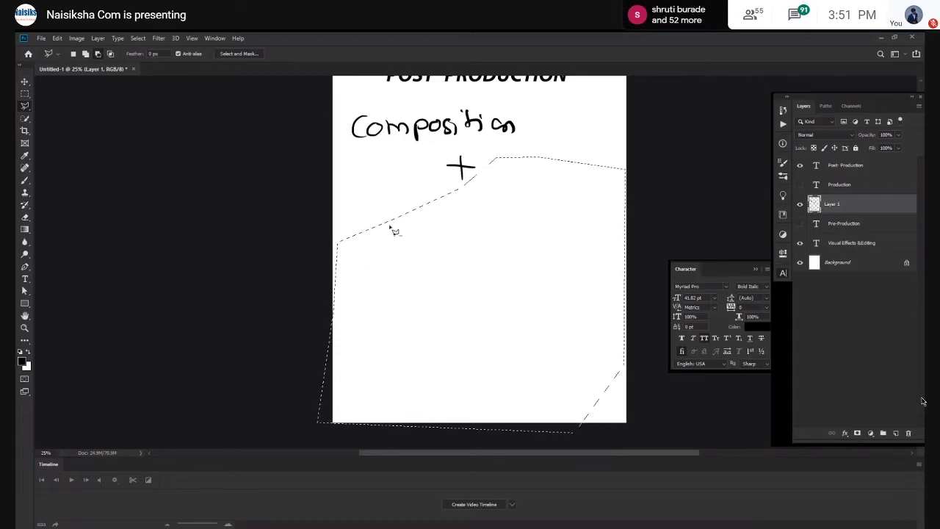
{"action": "key", "text": "ctrl+d"}
{"action": "scroll", "coordinate": [496, 220], "scroll_direction": "up", "scroll_amount": 3}
{"action": "key", "text": "b"}
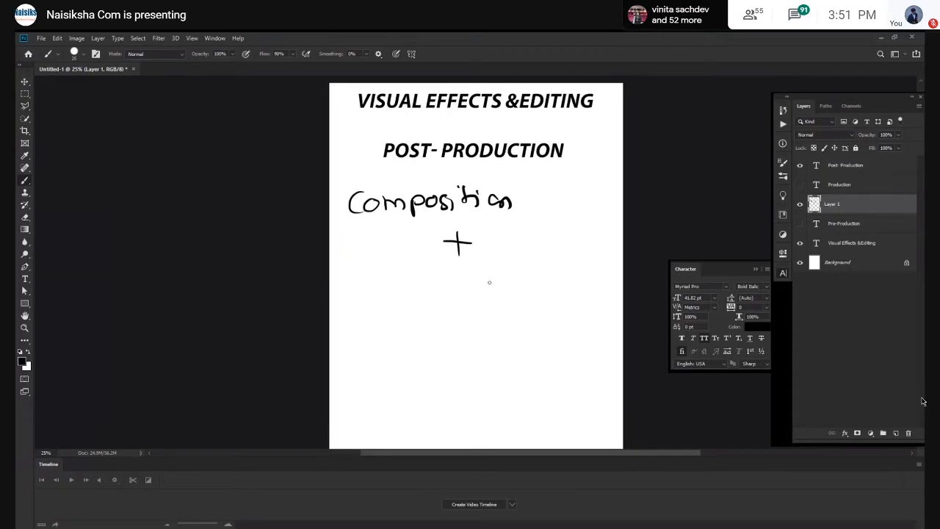
Step: Handwrite an underlined 'premiere pro' below the '+', with 'FCP' written beneath it
{"action": "mouse_move", "coordinate": [486, 283]}
{"action": "left_mouse_down"}
{"action": "mouse_move", "coordinate": [507, 299]}
{"action": "mouse_move", "coordinate": [615, 285]}
{"action": "left_mouse_up"}
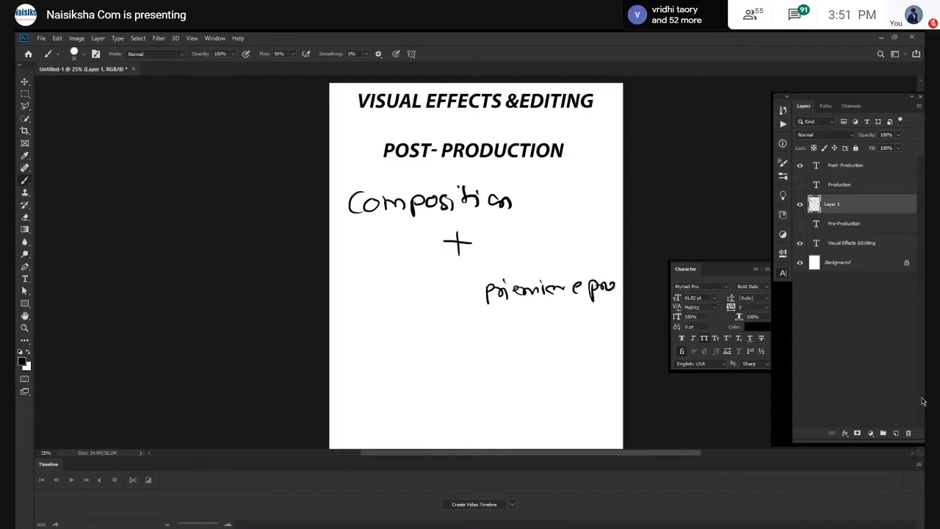
{"action": "mouse_move", "coordinate": [482, 314]}
{"action": "left_mouse_down"}
{"action": "mouse_move", "coordinate": [587, 307]}
{"action": "mouse_move", "coordinate": [559, 313]}
{"action": "left_mouse_up"}
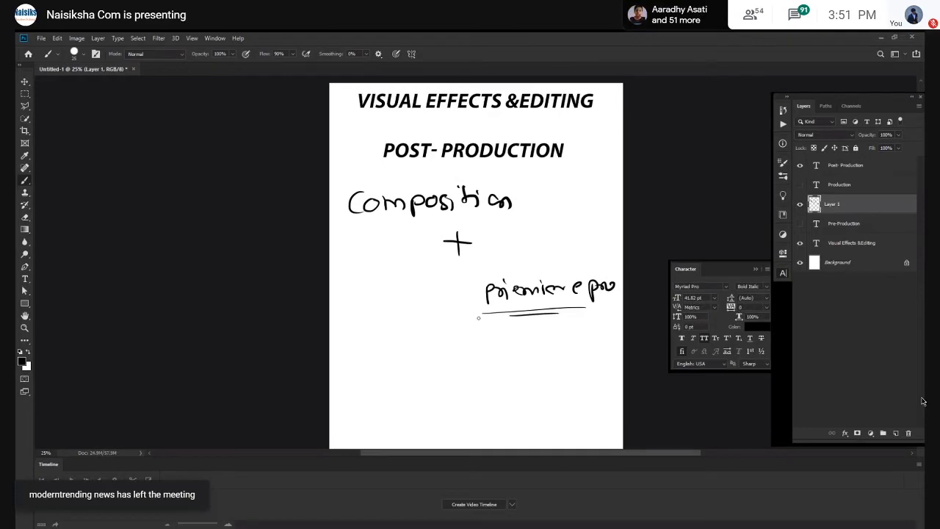
{"action": "mouse_move", "coordinate": [502, 333]}
{"action": "left_mouse_down"}
{"action": "mouse_move", "coordinate": [501, 350]}
{"action": "mouse_move", "coordinate": [511, 331]}
{"action": "left_mouse_up"}
{"action": "left_click_drag", "start_coordinate": [499, 340], "coordinate": [508, 340]}
{"action": "left_click_drag", "start_coordinate": [523, 335], "coordinate": [531, 352]}
{"action": "left_click_drag", "start_coordinate": [530, 333], "coordinate": [531, 343]}
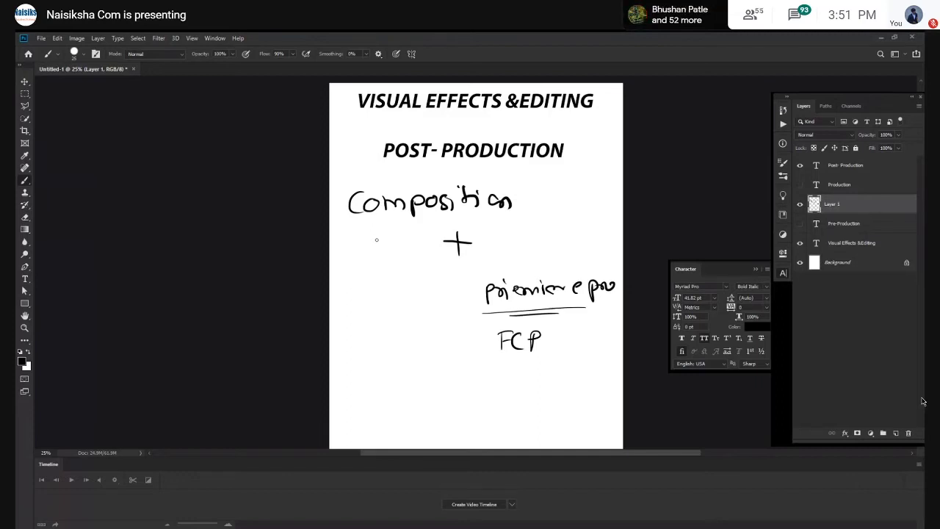
Step: Lasso and delete the '+', 'premiere pro' and 'FCP', then return to the Brush
{"action": "key", "text": "l"}
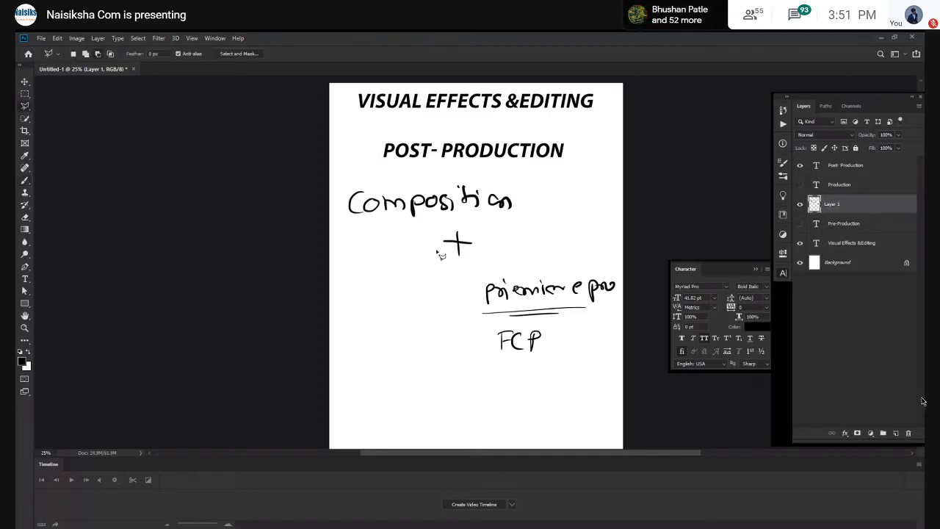
{"action": "mouse_move", "coordinate": [438, 252]}
{"action": "left_mouse_down"}
{"action": "mouse_move", "coordinate": [614, 265]}
{"action": "mouse_move", "coordinate": [624, 384]}
{"action": "mouse_move", "coordinate": [430, 291]}
{"action": "left_mouse_up"}
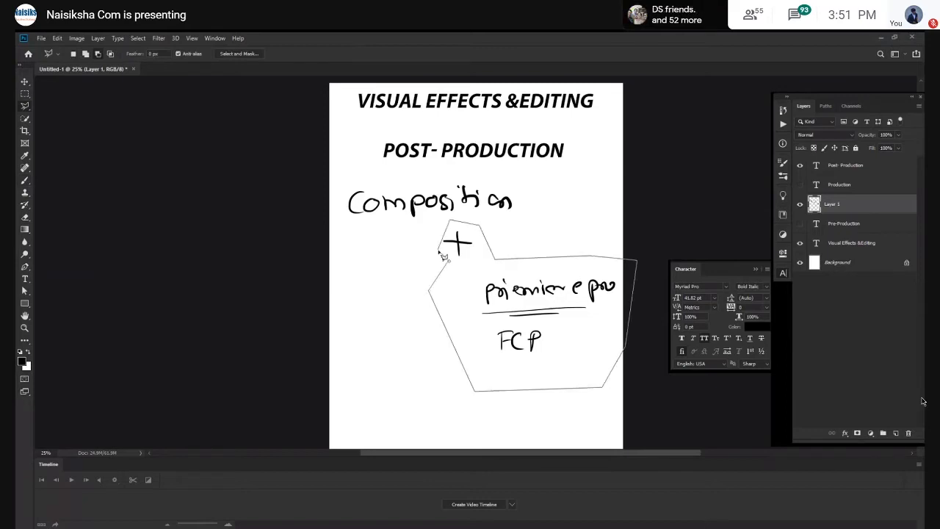
{"action": "key", "text": "Delete"}
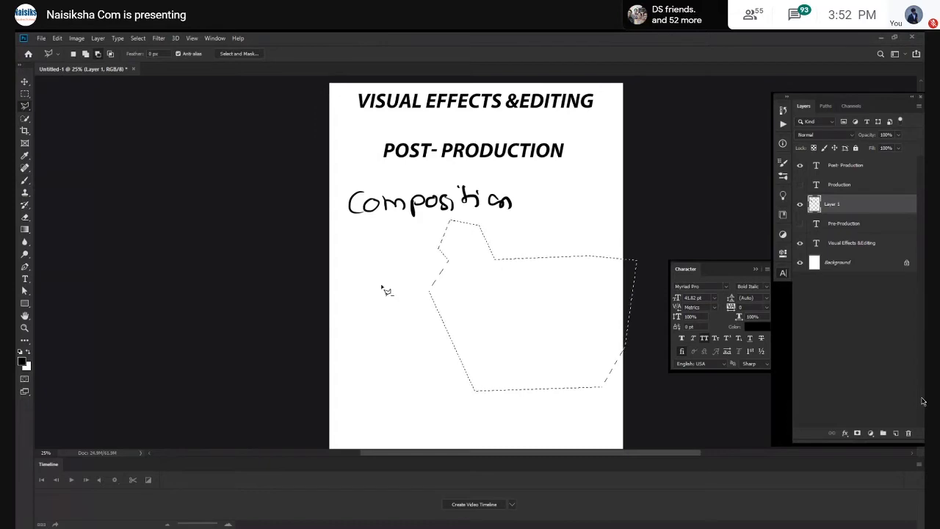
{"action": "key", "text": "ctrl+d"}
{"action": "key", "text": "b"}
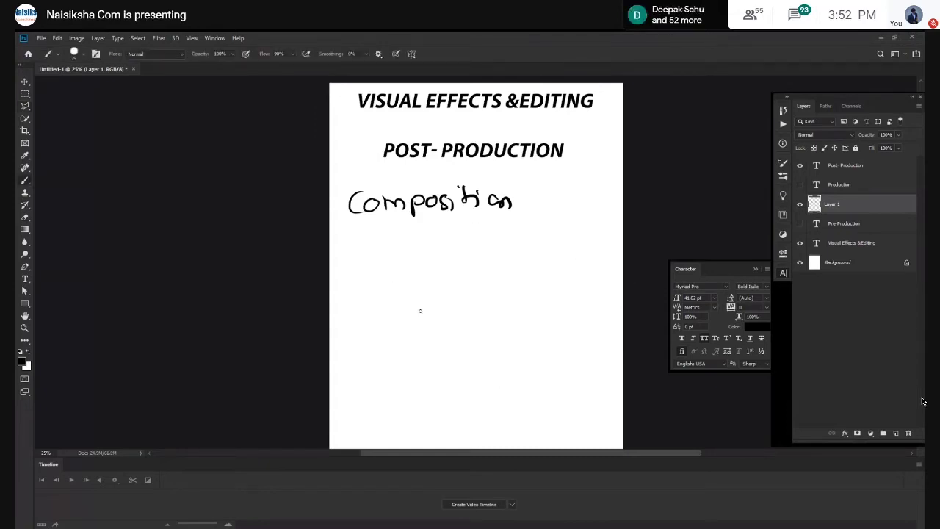
{"action": "scroll", "coordinate": [419, 311], "scroll_direction": "left", "scroll_amount": 1}
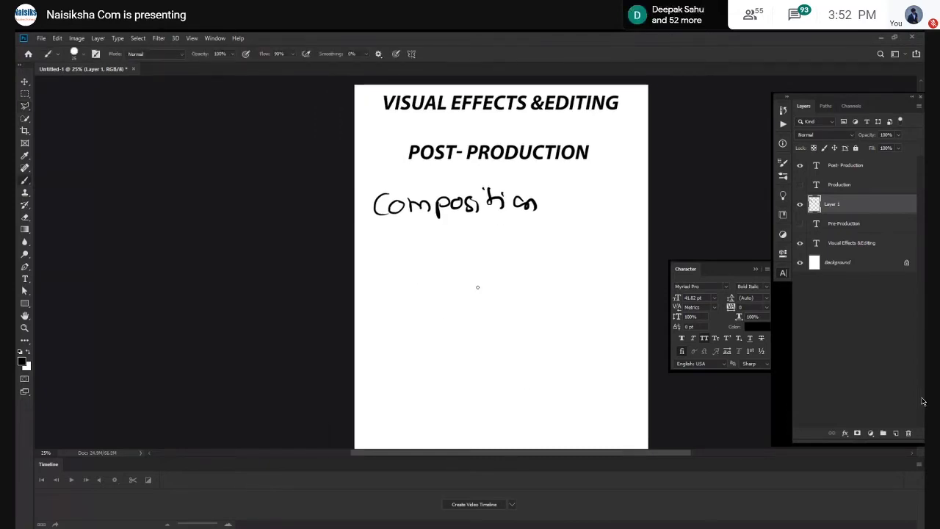
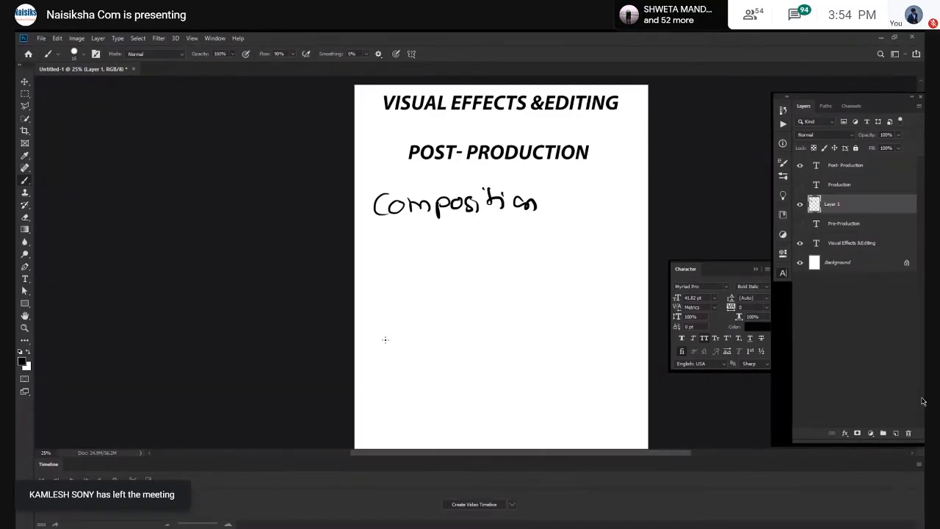
Step: Handwrite 'Visual effects' on Layer 1 below Composition
{"action": "mouse_move", "coordinate": [414, 243]}
{"action": "left_mouse_down"}
{"action": "mouse_move", "coordinate": [428, 243]}
{"action": "mouse_move", "coordinate": [435, 262]}
{"action": "mouse_move", "coordinate": [461, 260]}
{"action": "left_mouse_up"}
{"action": "left_click_drag", "start_coordinate": [472, 253], "coordinate": [475, 261]}
{"action": "left_click_drag", "start_coordinate": [479, 240], "coordinate": [480, 260]}
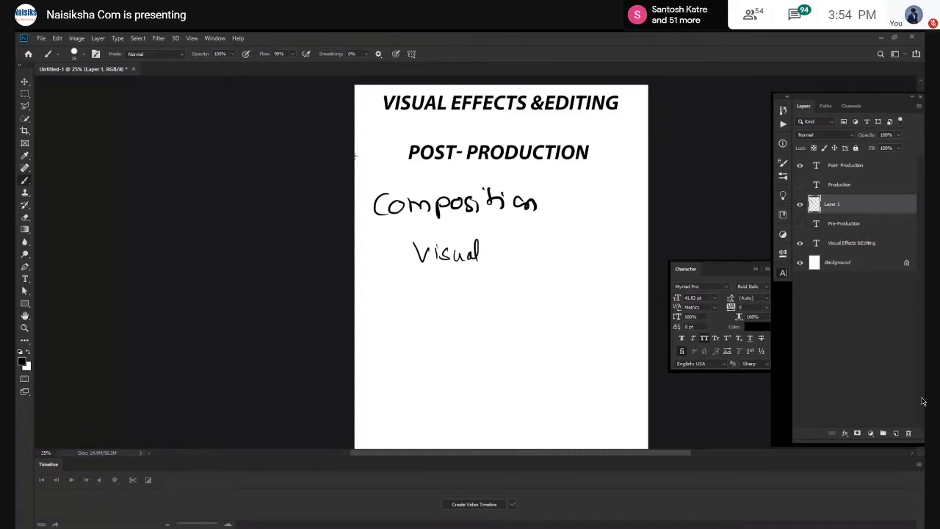
{"action": "left_click_drag", "start_coordinate": [485, 254], "coordinate": [493, 258]}
{"action": "mouse_move", "coordinate": [507, 243]}
{"action": "left_mouse_down"}
{"action": "mouse_move", "coordinate": [502, 272]}
{"action": "mouse_move", "coordinate": [511, 271]}
{"action": "left_mouse_up"}
{"action": "left_click_drag", "start_coordinate": [499, 253], "coordinate": [526, 253]}
{"action": "left_click_drag", "start_coordinate": [529, 244], "coordinate": [529, 257]}
{"action": "left_click_drag", "start_coordinate": [535, 248], "coordinate": [532, 255]}
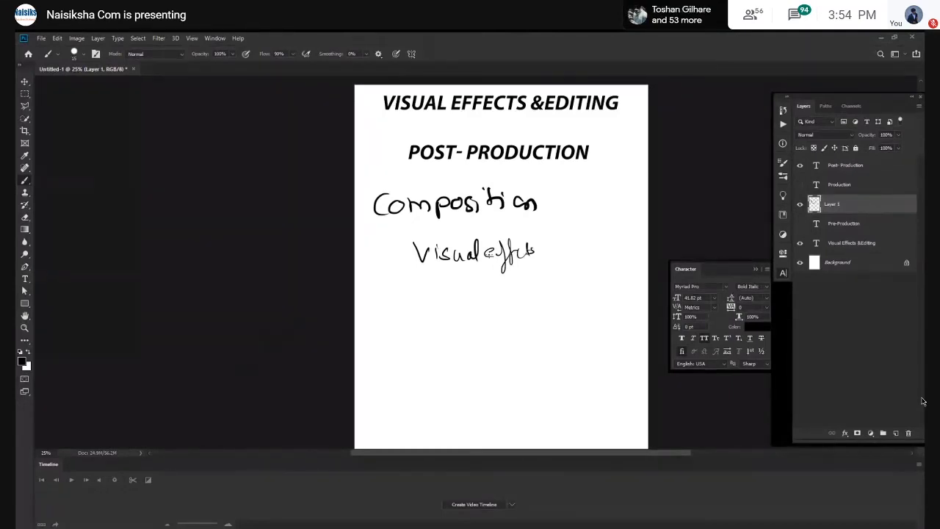
Step: Begin handwriting 'Chroma key' beneath Visual effects
{"action": "mouse_move", "coordinate": [431, 282]}
{"action": "left_mouse_down"}
{"action": "mouse_move", "coordinate": [429, 297]}
{"action": "mouse_move", "coordinate": [497, 295]}
{"action": "left_mouse_up"}
{"action": "mouse_move", "coordinate": [503, 279]}
{"action": "left_mouse_down"}
{"action": "mouse_move", "coordinate": [504, 294]}
{"action": "mouse_move", "coordinate": [512, 294]}
{"action": "left_mouse_up"}
{"action": "left_click_drag", "start_coordinate": [522, 288], "coordinate": [530, 303]}
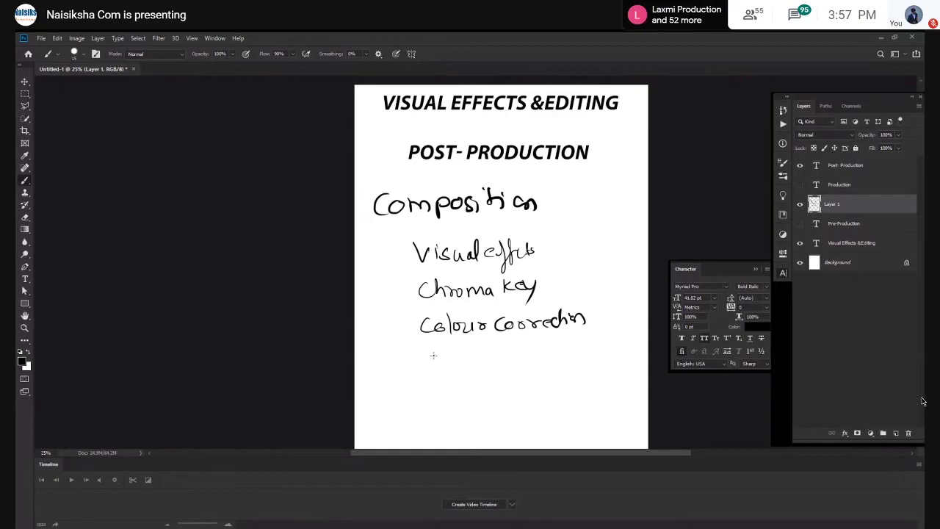
Step: Handwrite 'Rotoscoping' below Colour correction on Layer 1
{"action": "left_click_drag", "start_coordinate": [433, 355], "coordinate": [450, 368]}
{"action": "left_click_drag", "start_coordinate": [454, 358], "coordinate": [542, 373]}
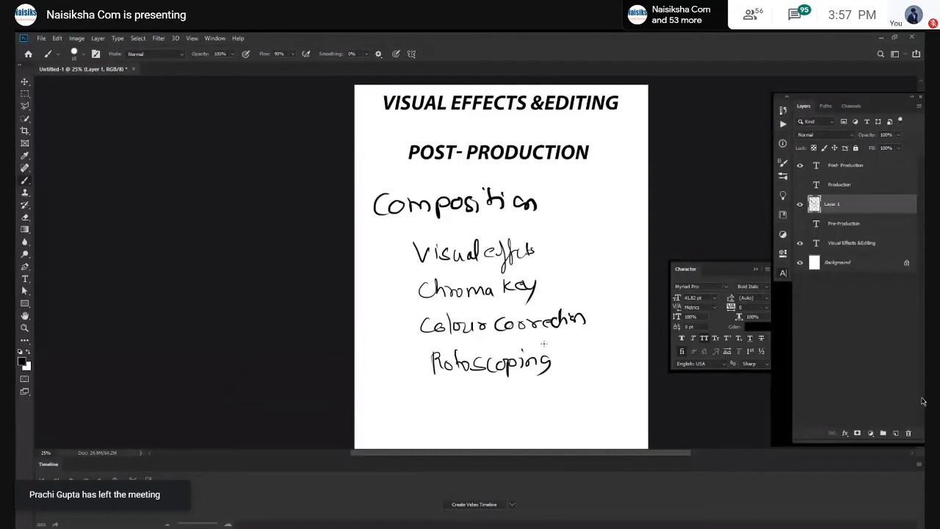
Step: Add '/ masking' after Rotoscoping and start handwriting 'Tracking' below it
{"action": "left_click_drag", "start_coordinate": [565, 354], "coordinate": [560, 373]}
{"action": "left_click_drag", "start_coordinate": [571, 361], "coordinate": [643, 359]}
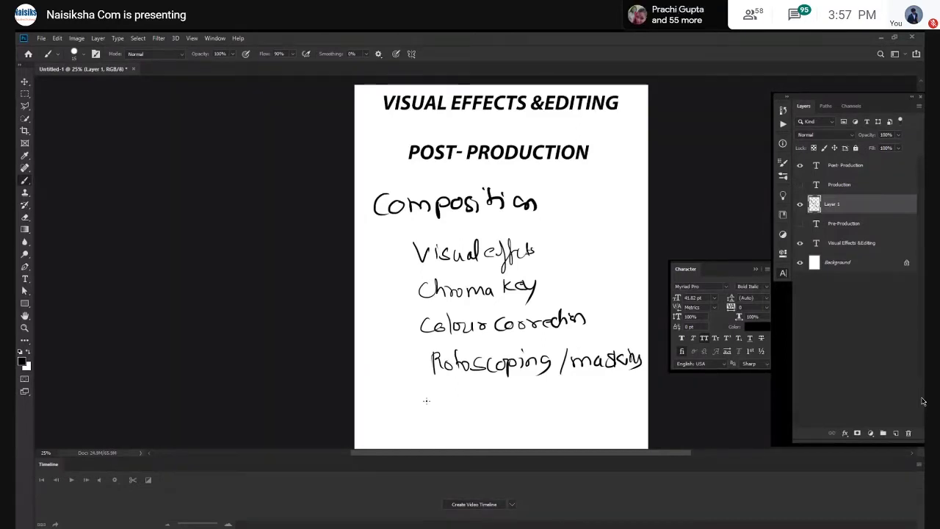
{"action": "mouse_move", "coordinate": [403, 401]}
{"action": "left_mouse_down"}
{"action": "mouse_move", "coordinate": [430, 400]}
{"action": "mouse_move", "coordinate": [416, 416]}
{"action": "left_mouse_up"}
{"action": "left_click_drag", "start_coordinate": [422, 408], "coordinate": [445, 410]}
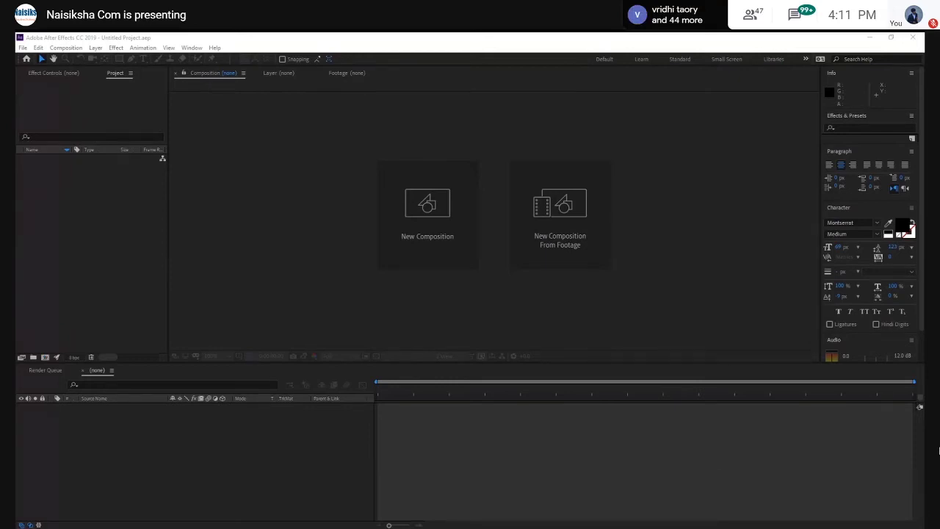
{"action": "left_click", "coordinate": [436, 286]}
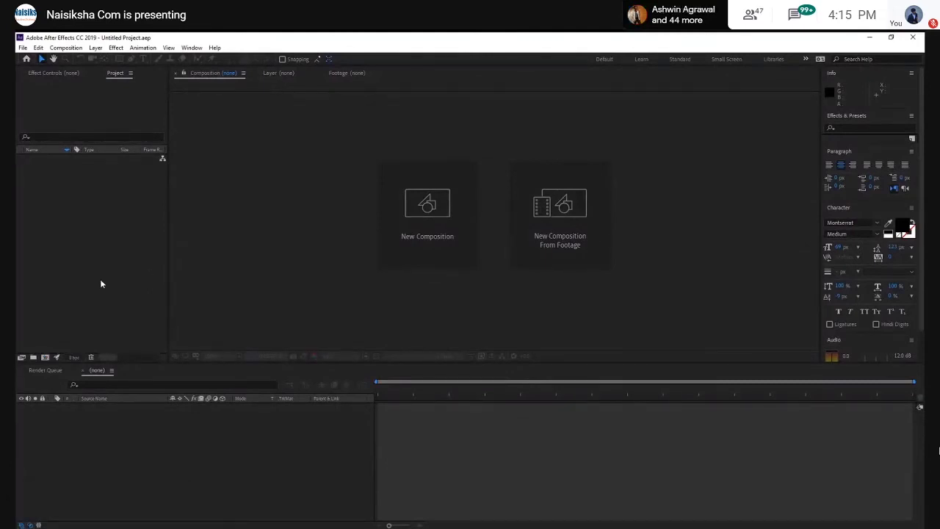
Step: Activate the Project, Composition and Timeline panels in turn, returning focus to After Effects
{"action": "left_click", "coordinate": [115, 230]}
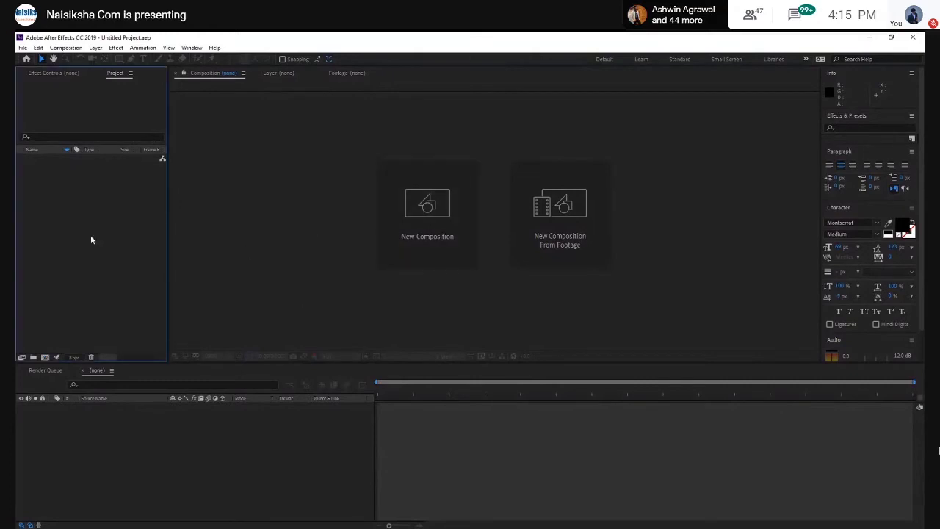
{"action": "left_click", "coordinate": [296, 251]}
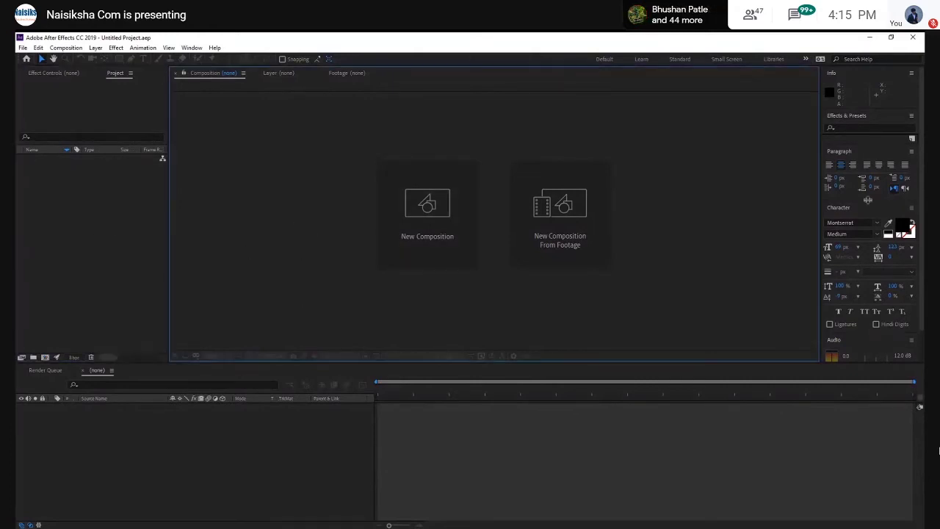
{"action": "left_click", "coordinate": [856, 435]}
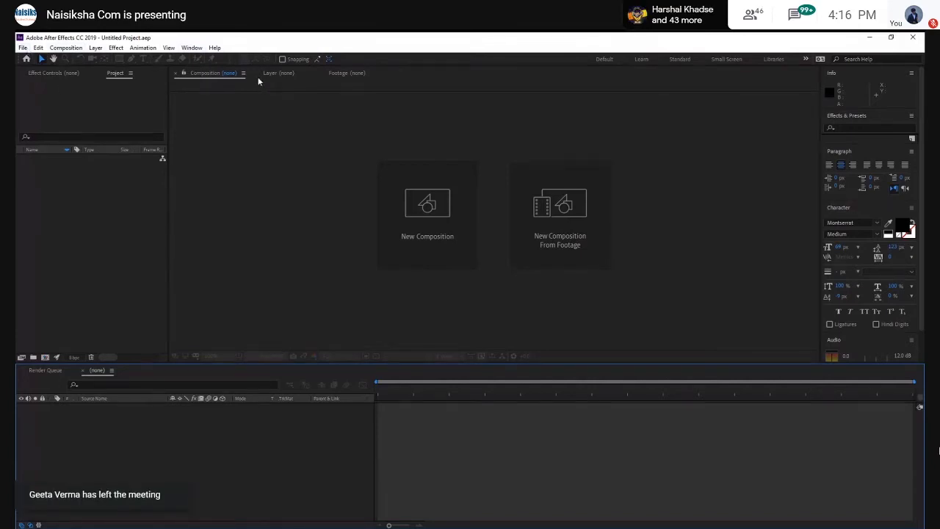
{"action": "left_click", "coordinate": [115, 219]}
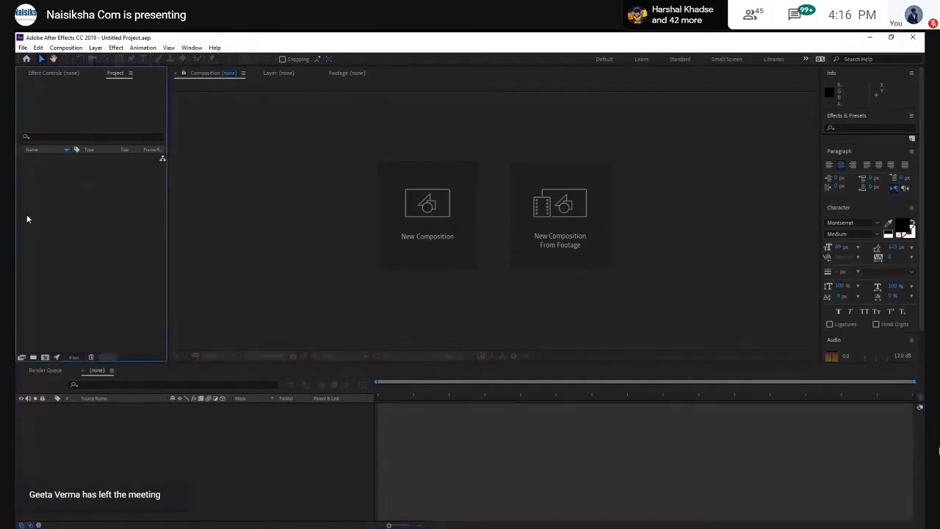
{"action": "left_click", "coordinate": [116, 77]}
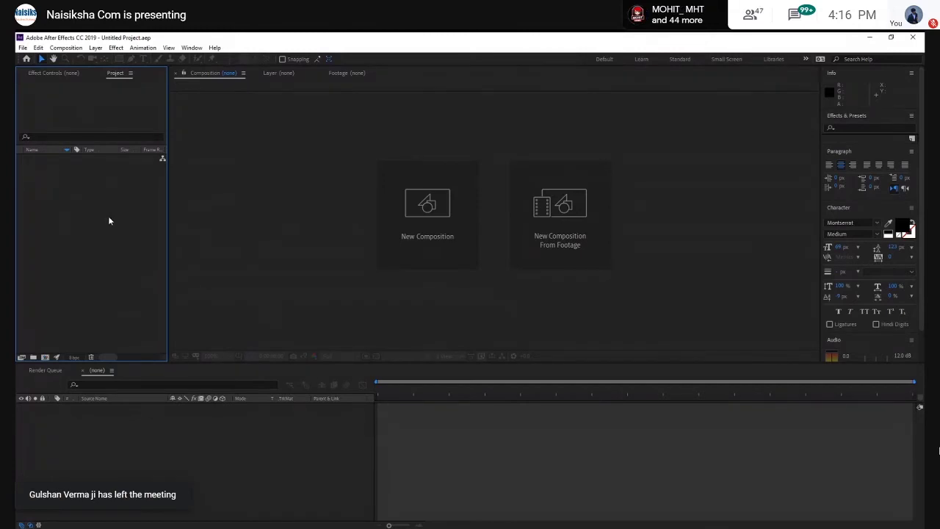
{"action": "left_click", "coordinate": [108, 451]}
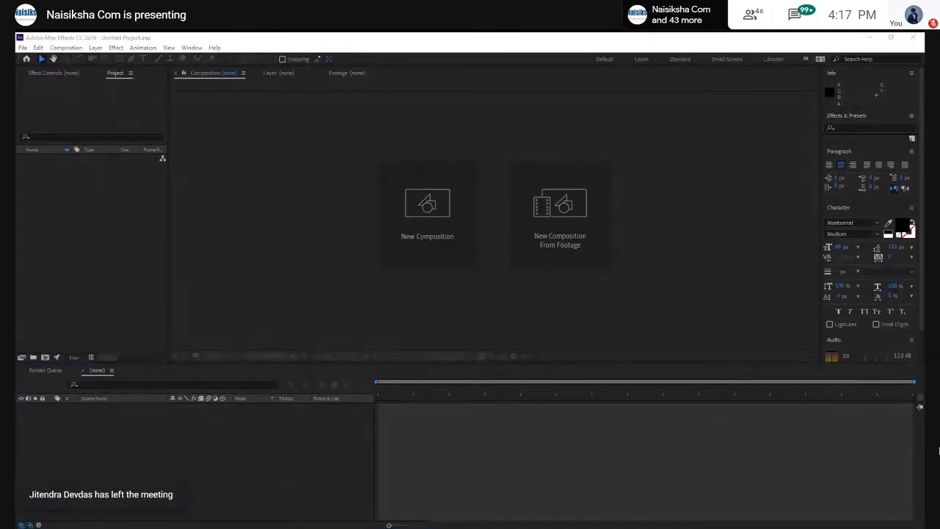
{"action": "left_click", "coordinate": [240, 385]}
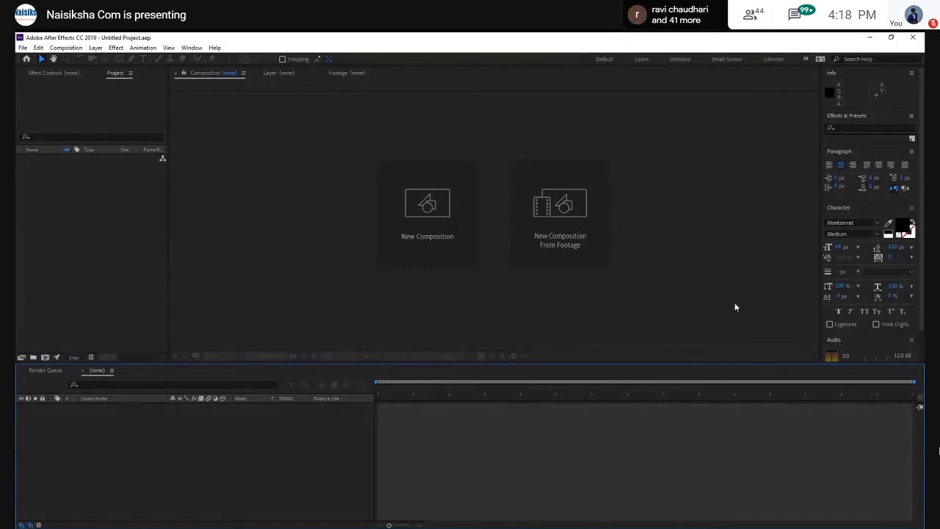
{"action": "left_click", "coordinate": [682, 211]}
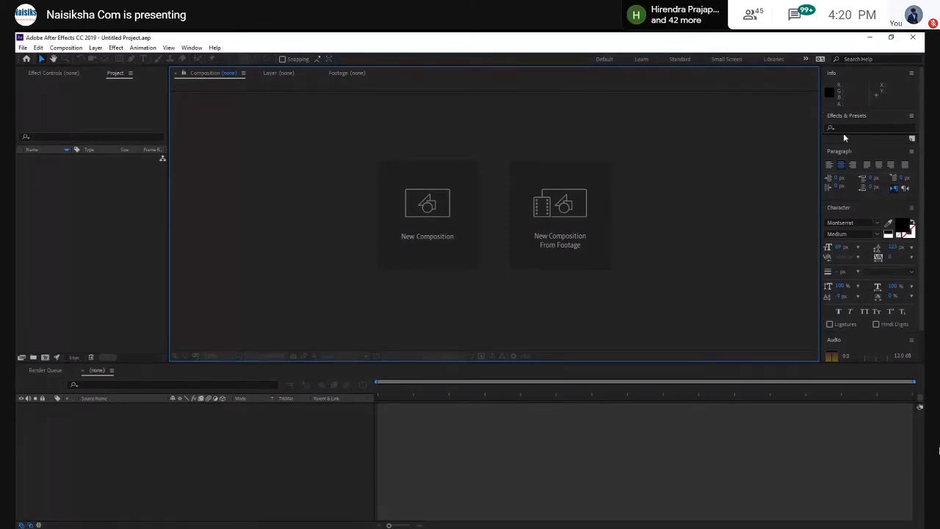
Step: Expand Effects & Presets to list categories like Blur & Sharpen, Distort and Generate
{"action": "scroll", "coordinate": [848, 312], "scroll_direction": "down", "scroll_amount": 1}
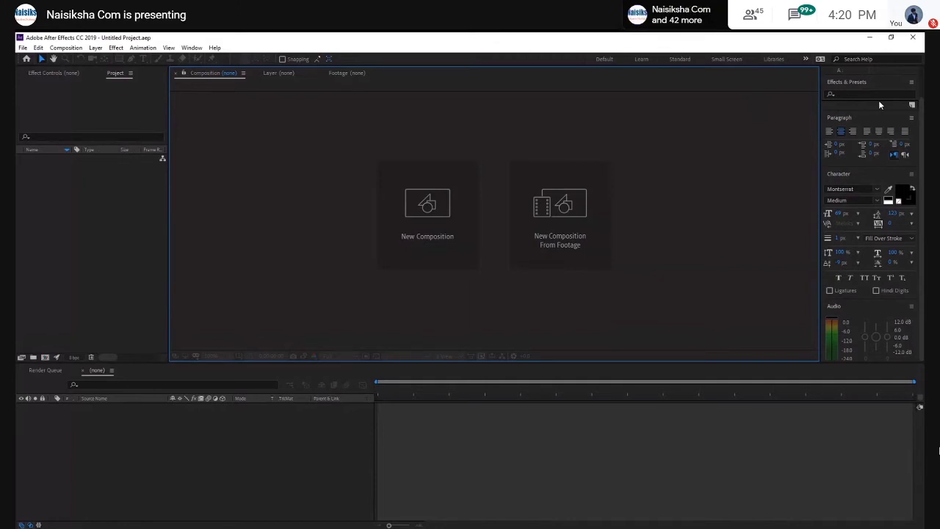
{"action": "left_click", "coordinate": [879, 105]}
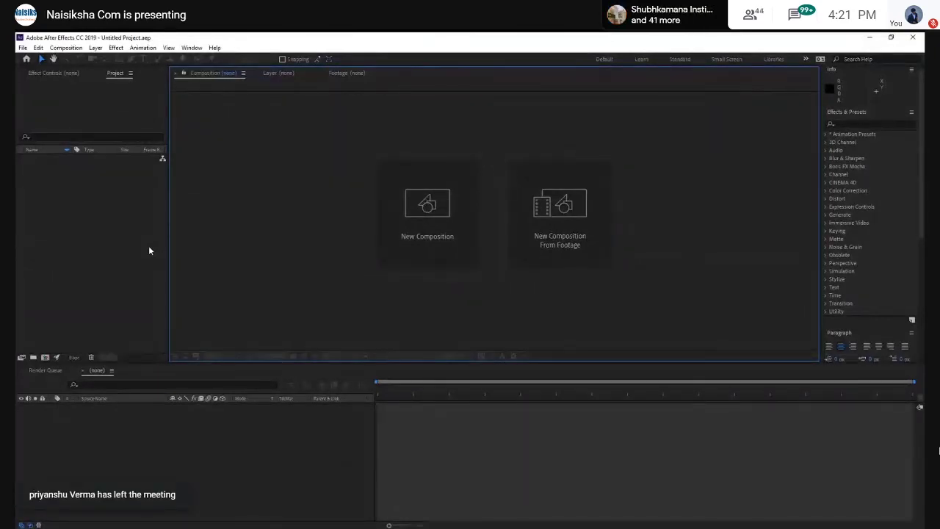
Step: Start a New Composition from the Project panel, opening Comp 1's Composition Settings
{"action": "left_click", "coordinate": [87, 224]}
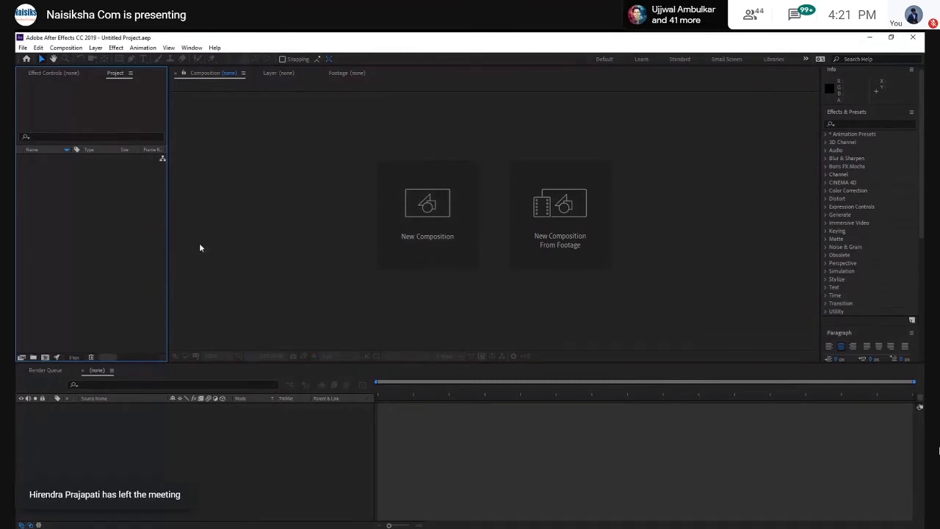
{"action": "left_click", "coordinate": [444, 232]}
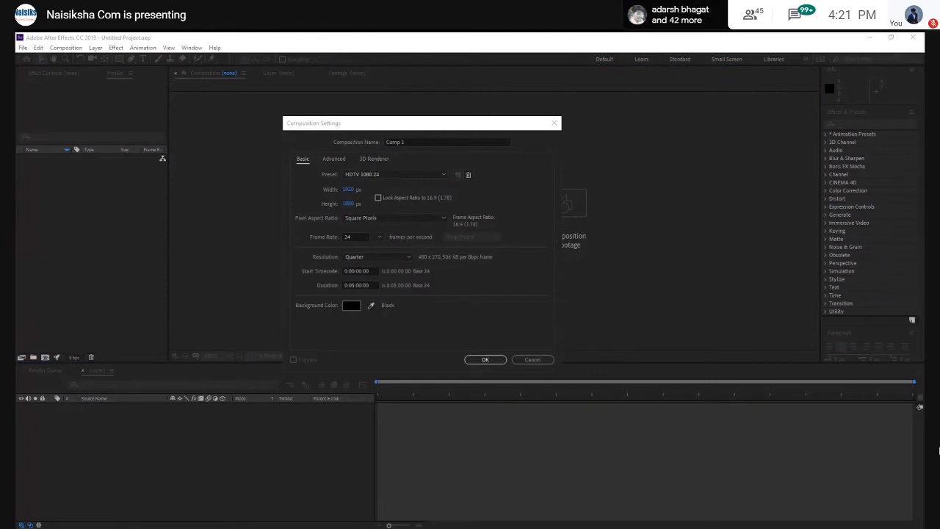
Step: Move the Composition Settings dialog up-left and drop down its Preset list
{"action": "left_click_drag", "start_coordinate": [399, 128], "coordinate": [383, 124]}
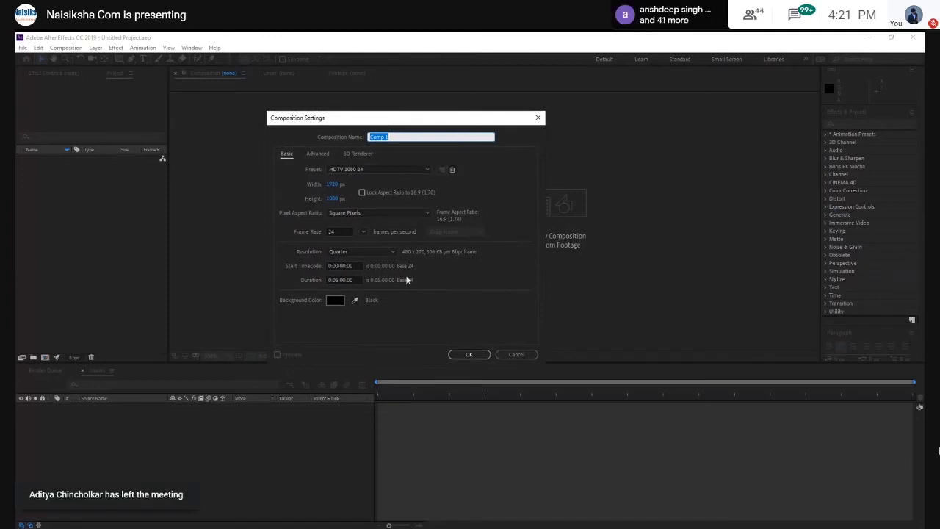
{"action": "left_click_drag", "start_coordinate": [375, 123], "coordinate": [370, 110]}
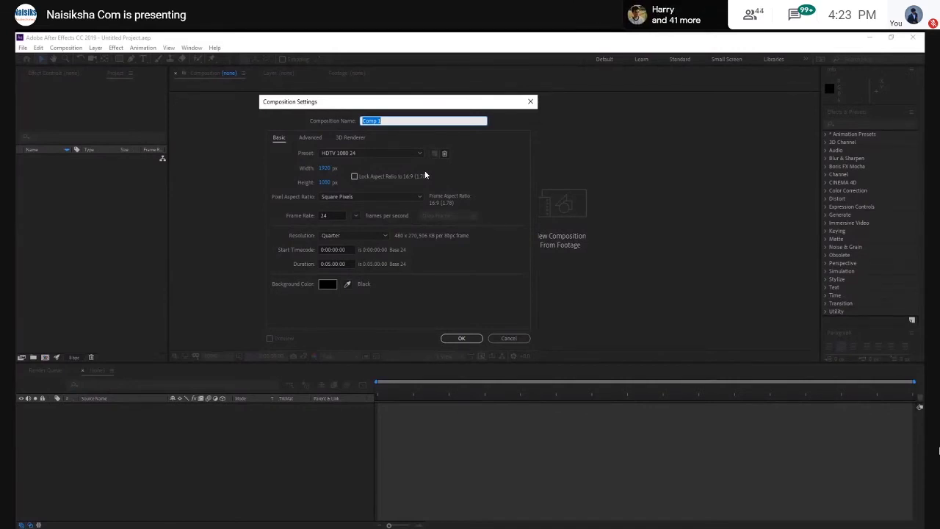
{"action": "left_click", "coordinate": [296, 478]}
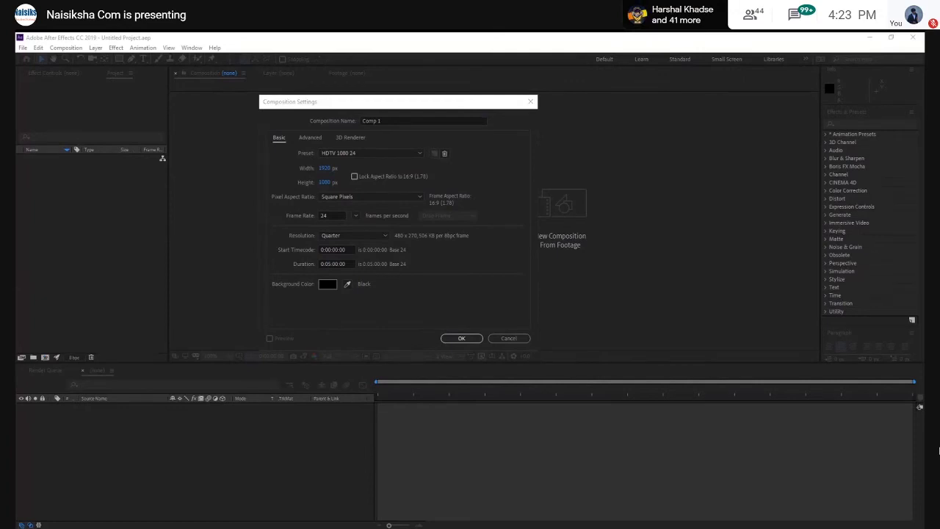
{"action": "left_click", "coordinate": [505, 233]}
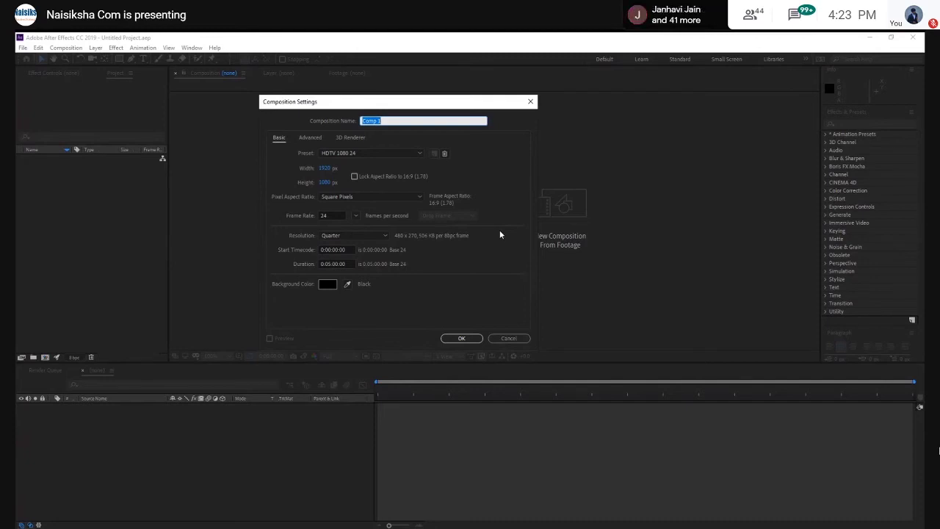
{"action": "left_click", "coordinate": [416, 154]}
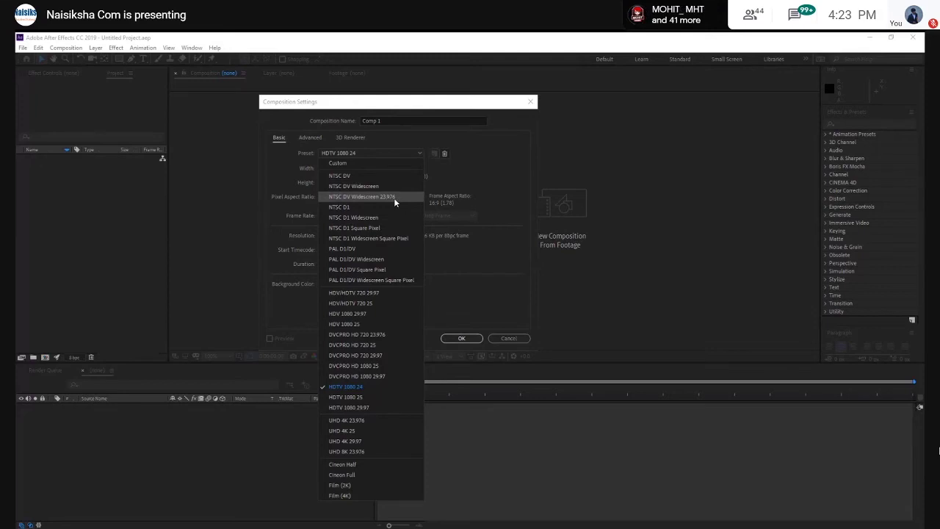
Step: Browse the presets down to HDV 1080 29.97 and back, keeping HDTV 1080 24
{"action": "key", "text": "Down"}
{"action": "key", "text": "Down"}
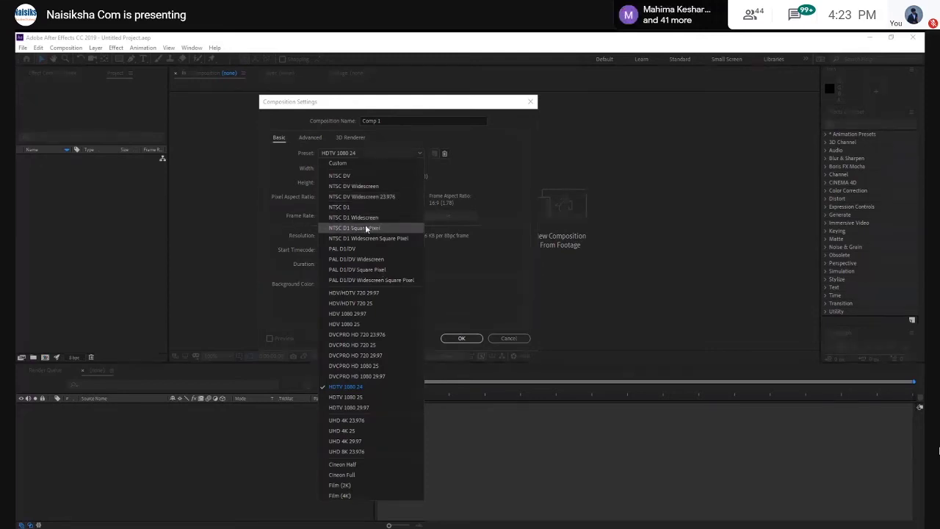
{"action": "key", "text": "Down"}
{"action": "key", "text": "Down"}
{"action": "key", "text": "Down"}
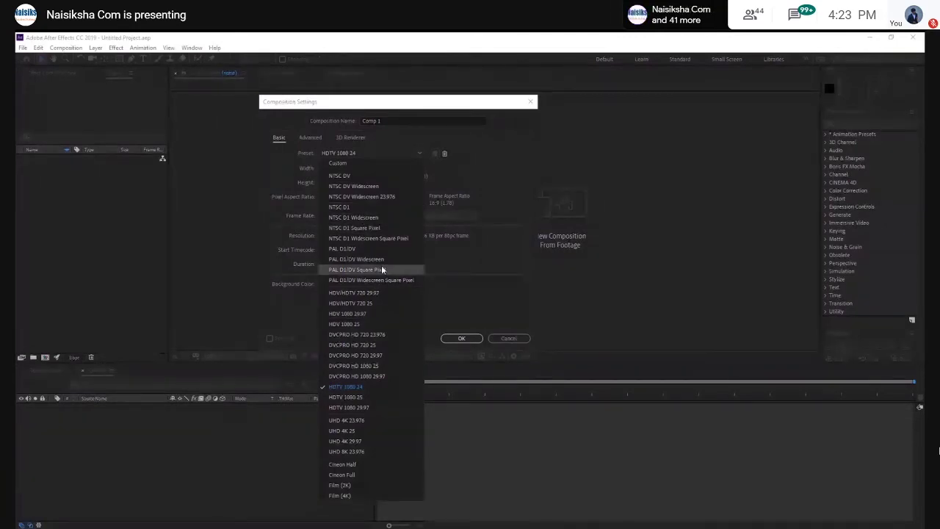
{"action": "key", "text": "Up"}
{"action": "key", "text": "Up"}
{"action": "key", "text": "Up"}
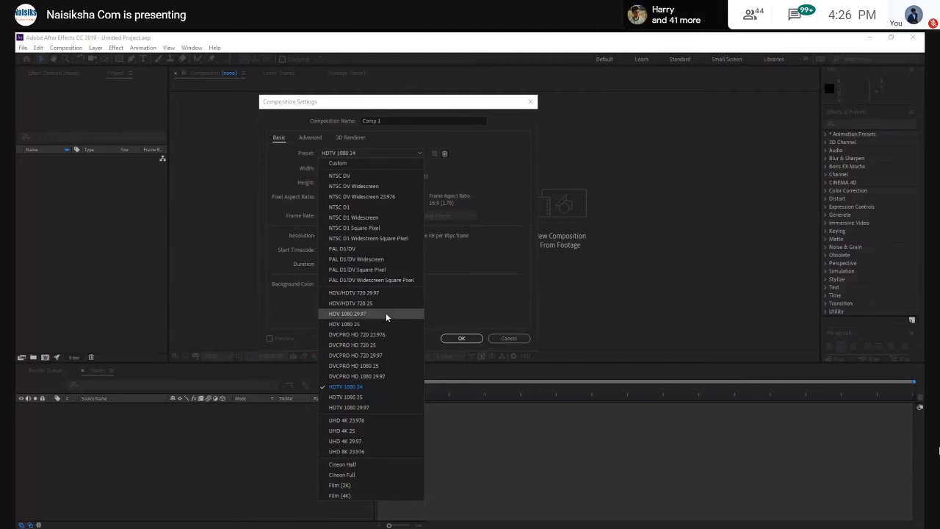
{"action": "left_click", "coordinate": [460, 291]}
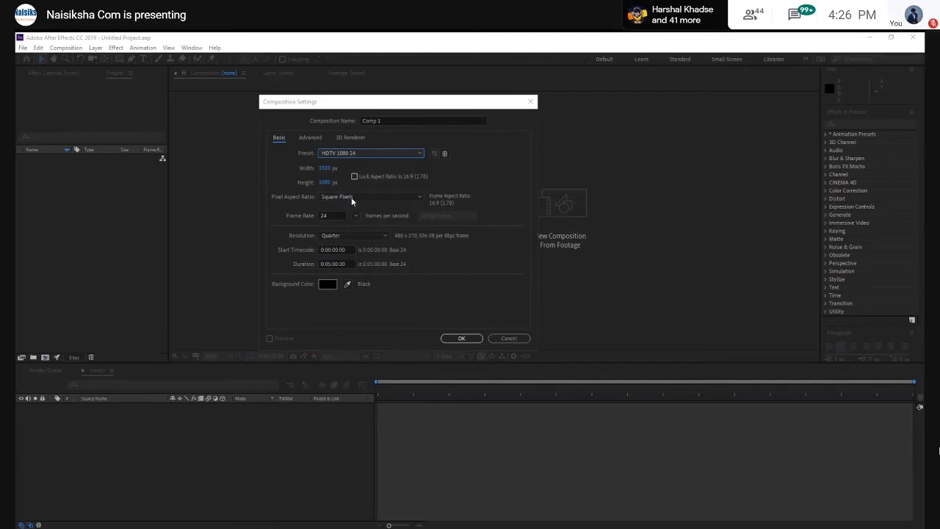
{"action": "left_click", "coordinate": [327, 215]}
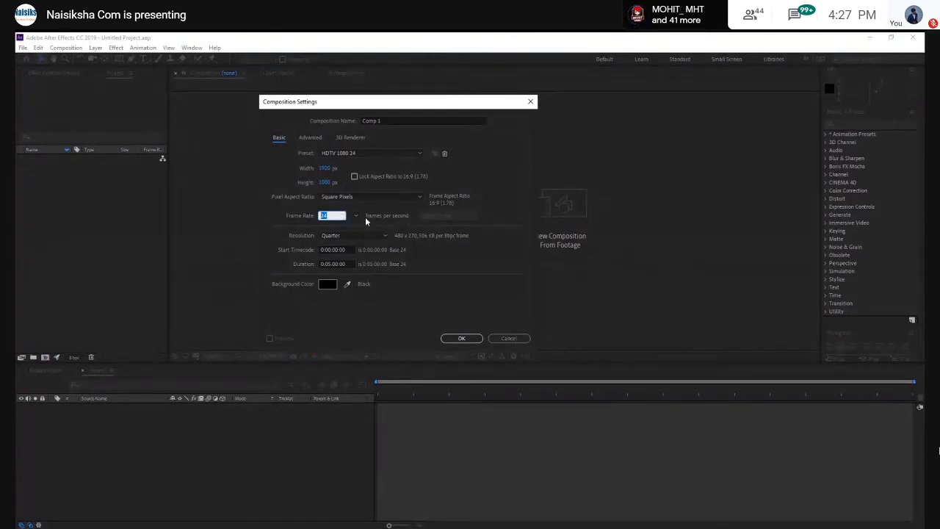
{"action": "left_click", "coordinate": [321, 236]}
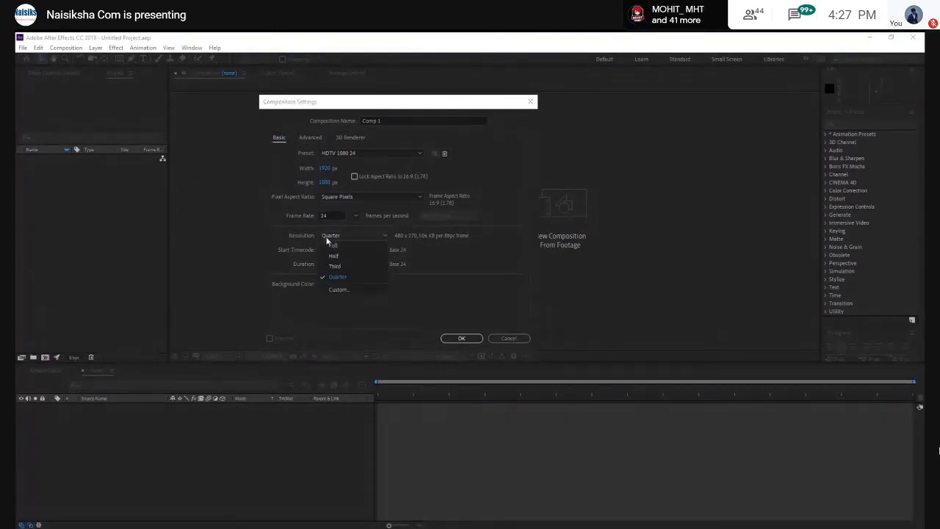
{"action": "left_click", "coordinate": [307, 237]}
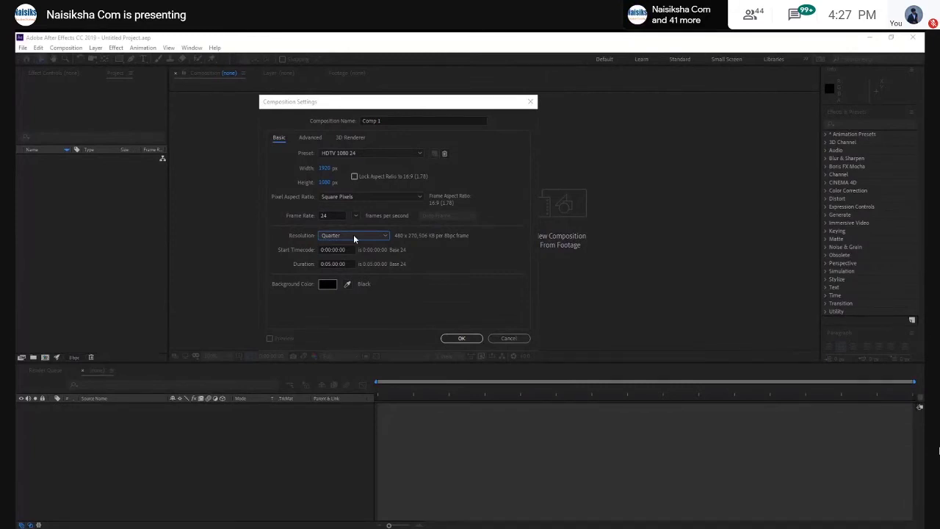
{"action": "left_click", "coordinate": [353, 235]}
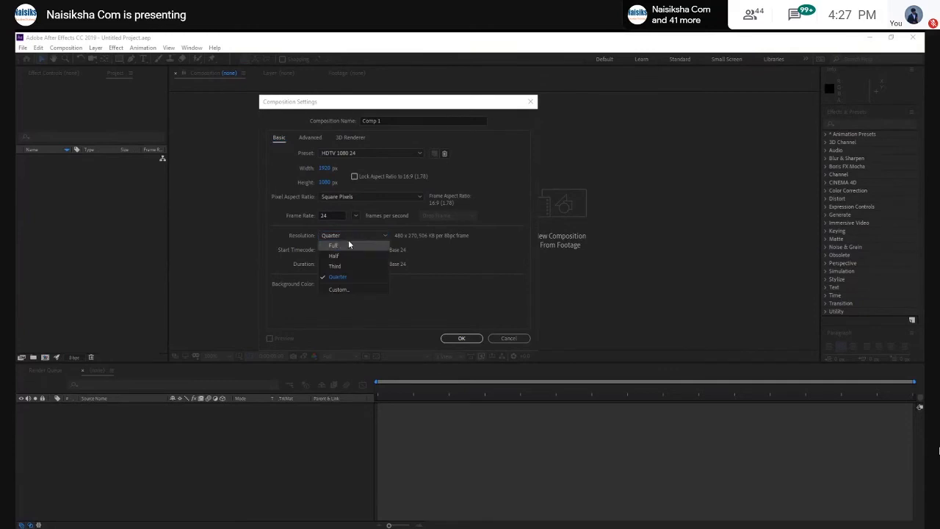
{"action": "left_click", "coordinate": [371, 281]}
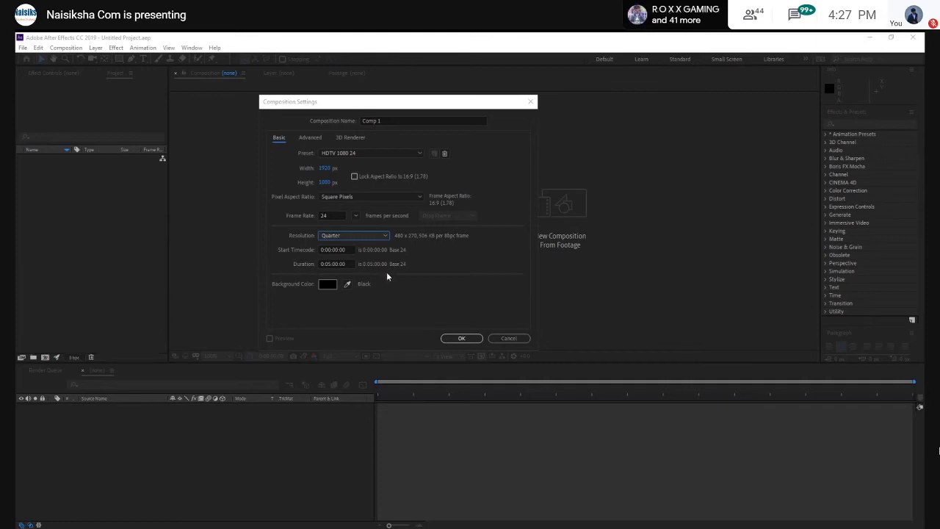
Step: Set Comp 1's duration to 0:00:10:00 and confirm the 1920×1080, 24 fps settings
{"action": "left_click", "coordinate": [346, 265]}
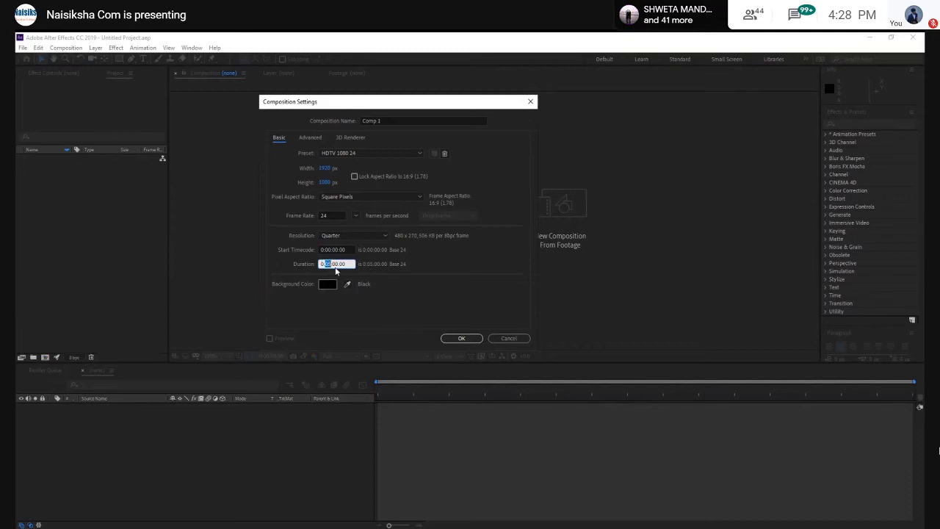
{"action": "double_click", "coordinate": [341, 264]}
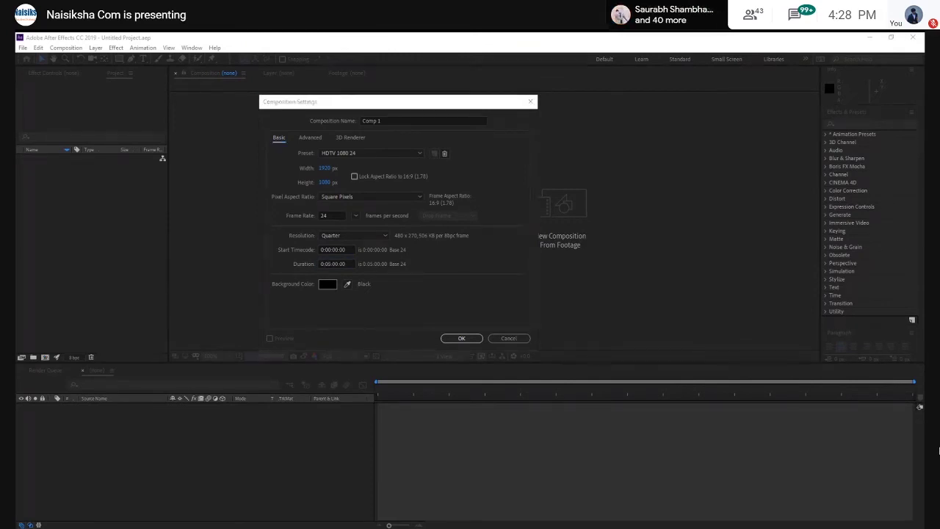
{"action": "left_click", "coordinate": [214, 355]}
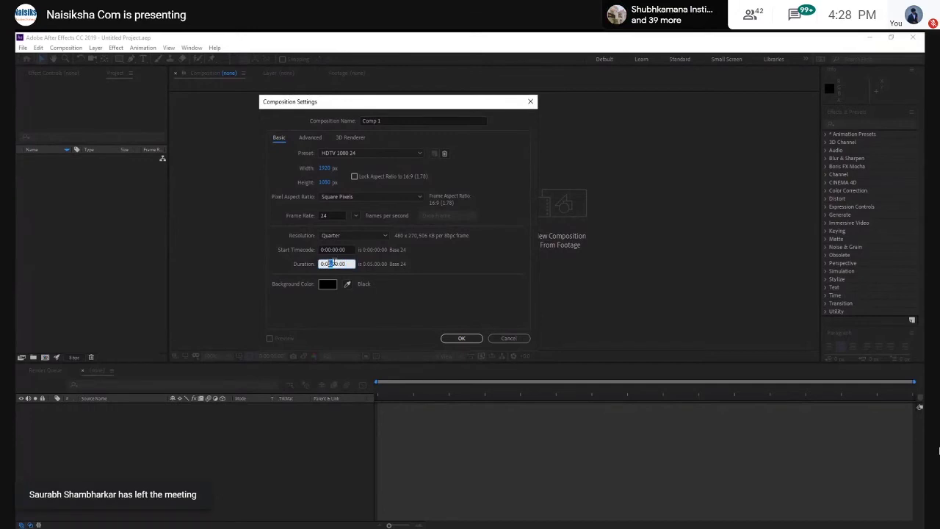
{"action": "type", "text": "0"}
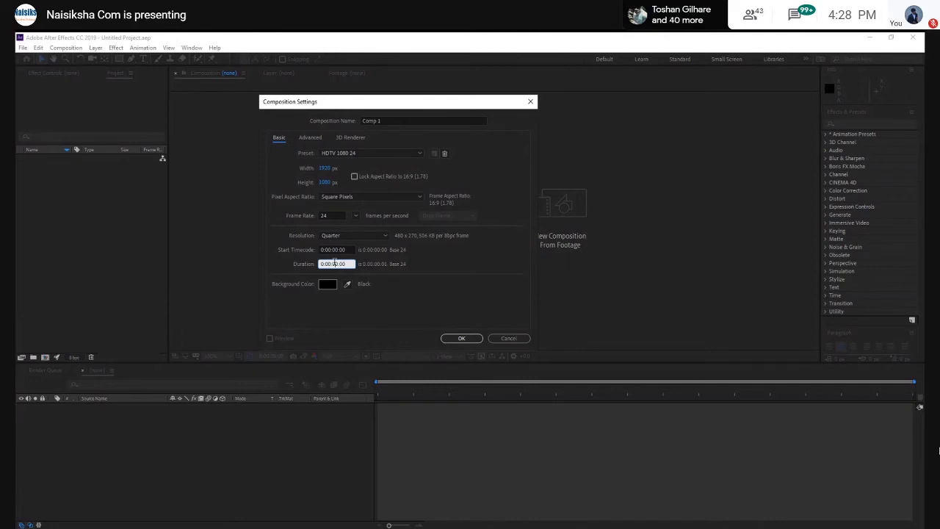
{"action": "type", "text": "1"}
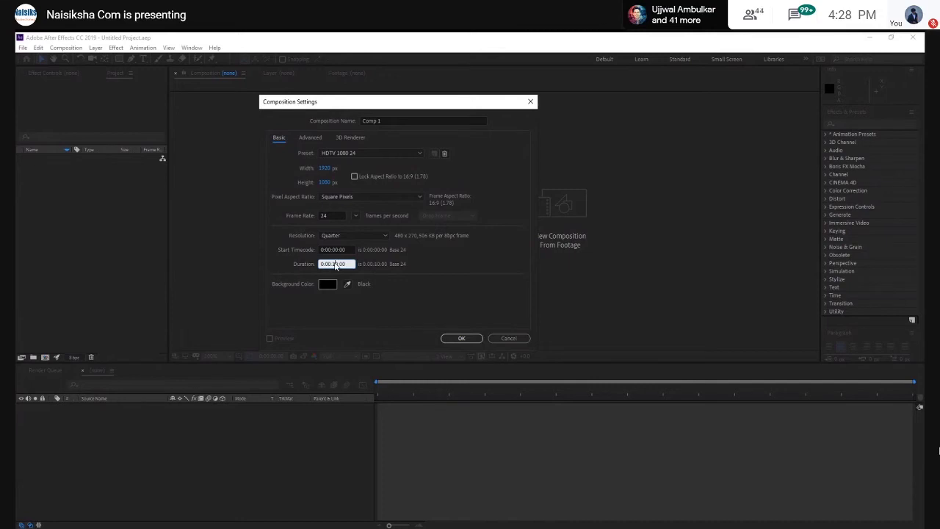
{"action": "left_click", "coordinate": [285, 285]}
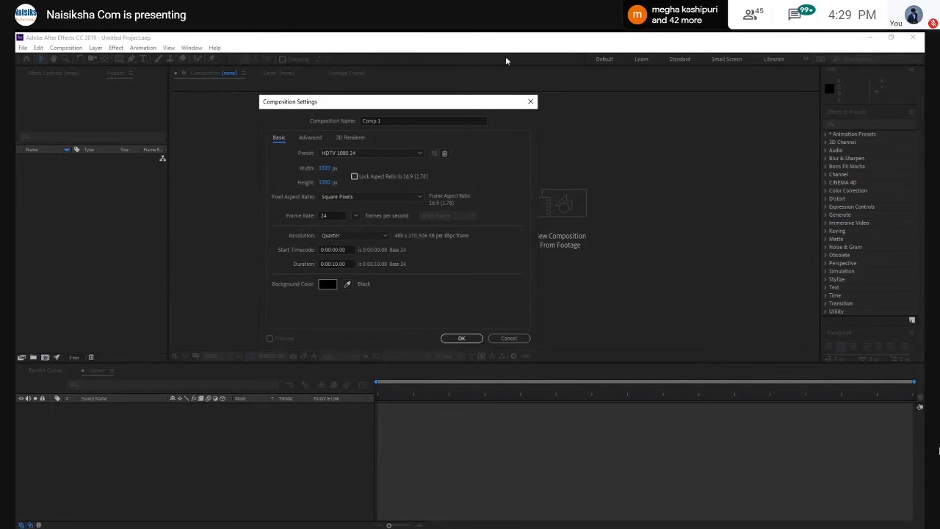
{"action": "left_click", "coordinate": [324, 183]}
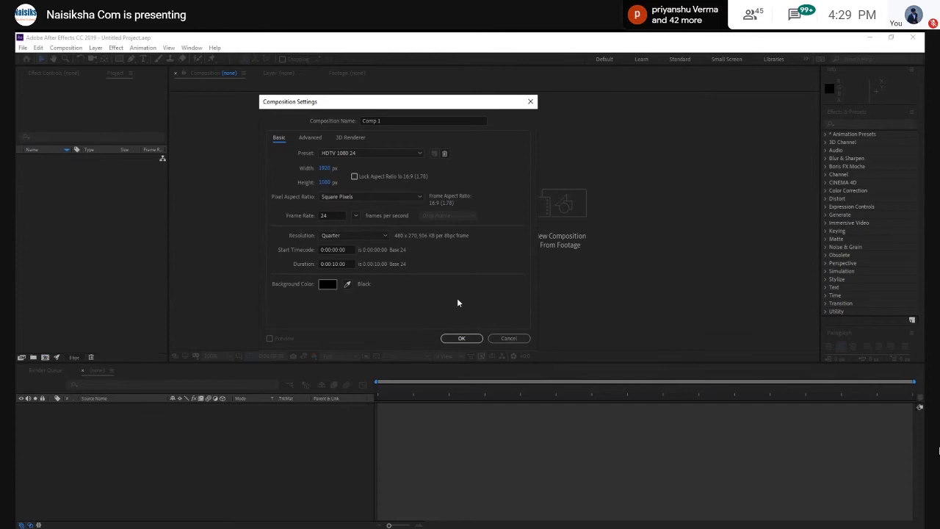
{"action": "left_click", "coordinate": [444, 338]}
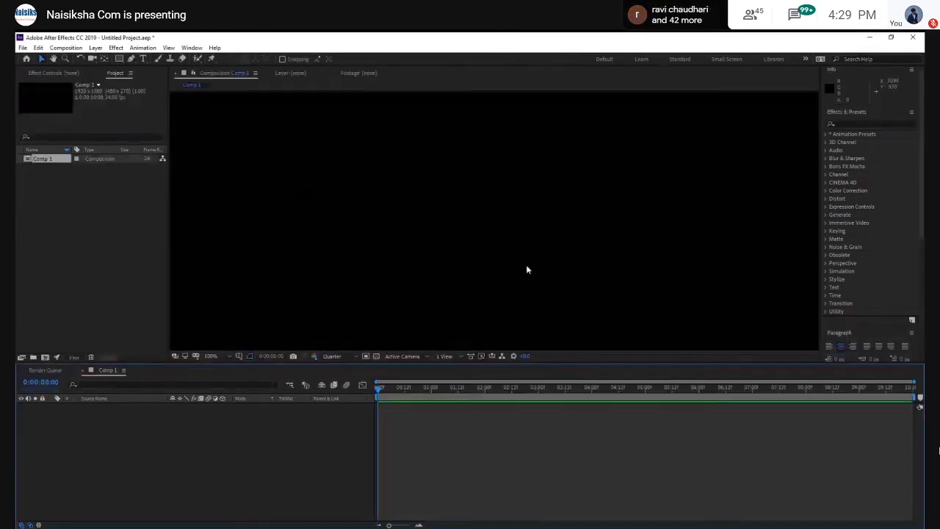
Step: Zoom the Composition viewer so the whole black Comp 1 frame fits with space around it
{"action": "scroll", "coordinate": [553, 234], "scroll_direction": "down", "scroll_amount": 3}
{"action": "scroll", "coordinate": [553, 234], "scroll_direction": "up", "scroll_amount": 1}
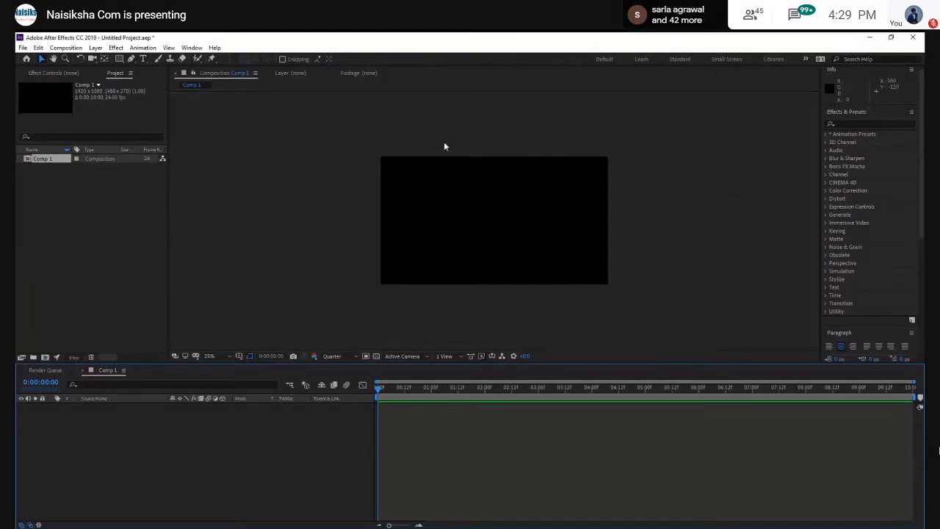
{"action": "left_click", "coordinate": [388, 138]}
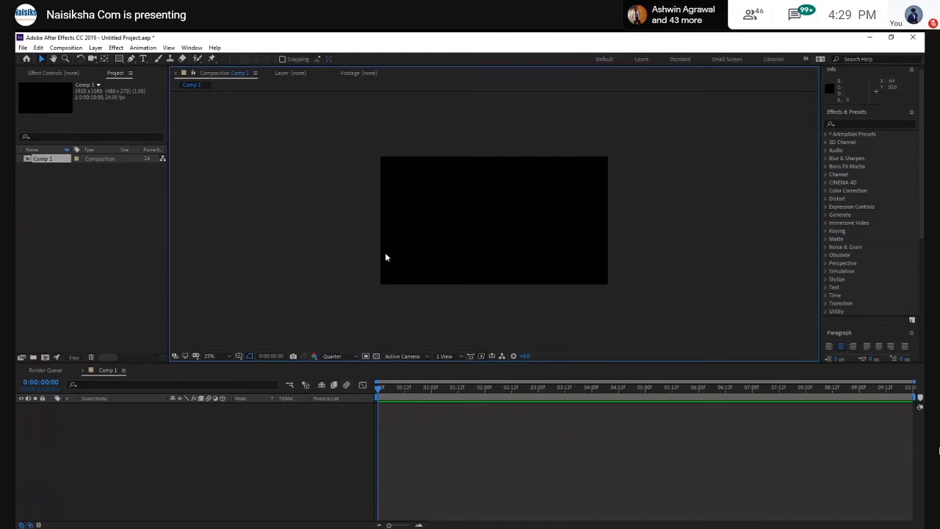
{"action": "left_click", "coordinate": [214, 437]}
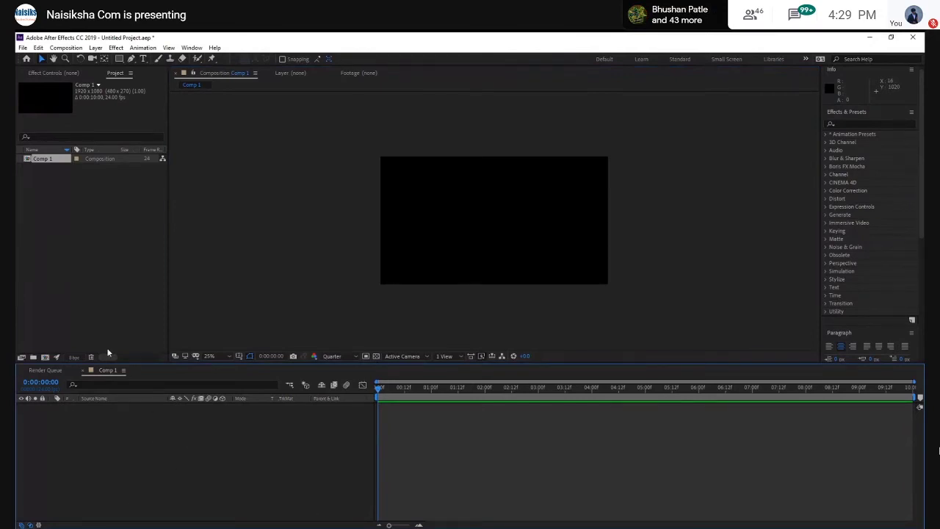
{"action": "left_click", "coordinate": [71, 252]}
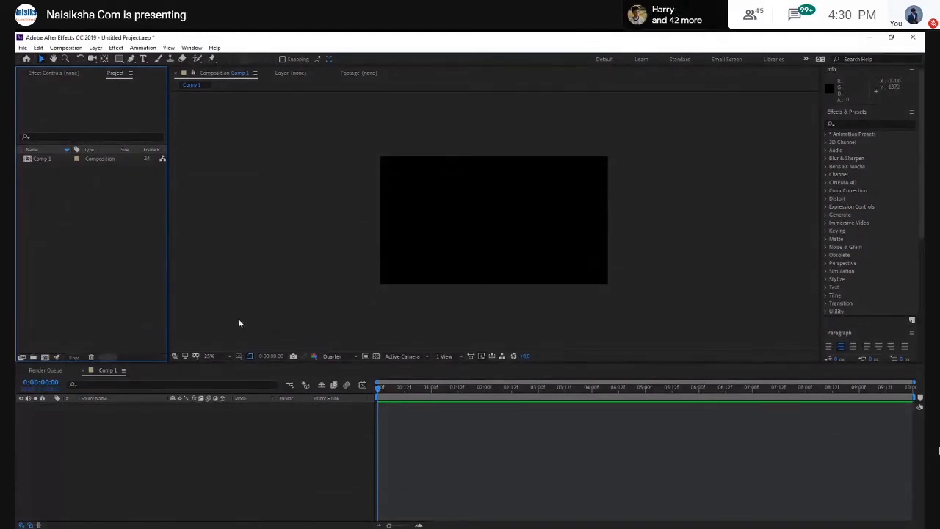
{"action": "left_click", "coordinate": [204, 460]}
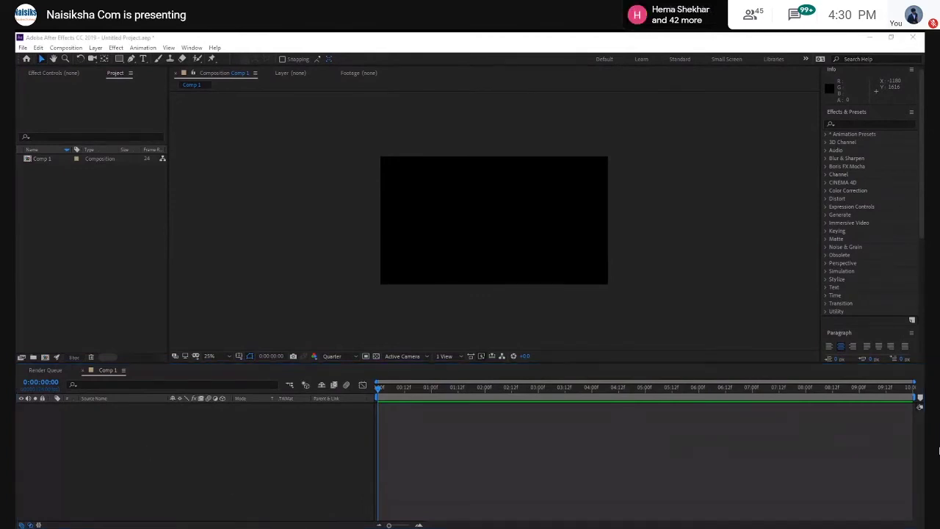
{"action": "left_click", "coordinate": [303, 438]}
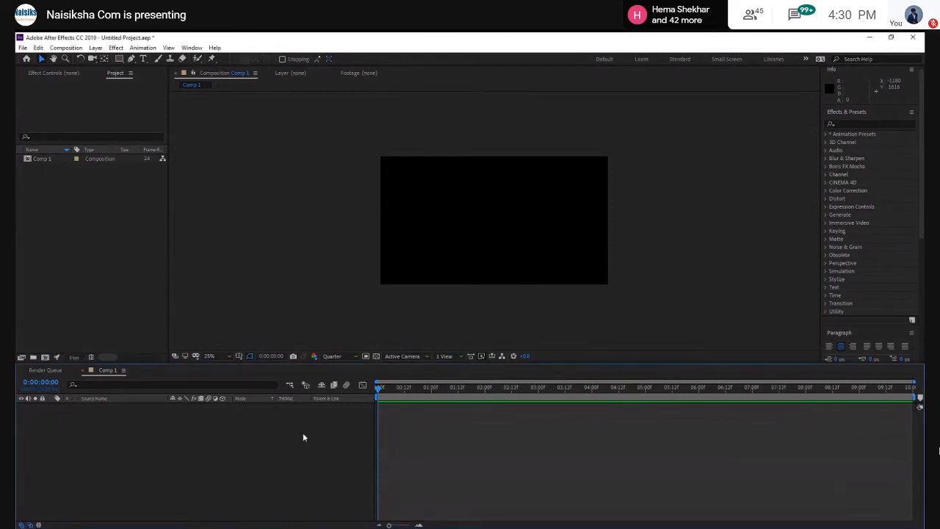
Step: Bring up the New layer submenu from Comp 1's empty timeline, listing Text, Solid, Light, Camera, Shape Layer
{"action": "right_click", "coordinate": [208, 451]}
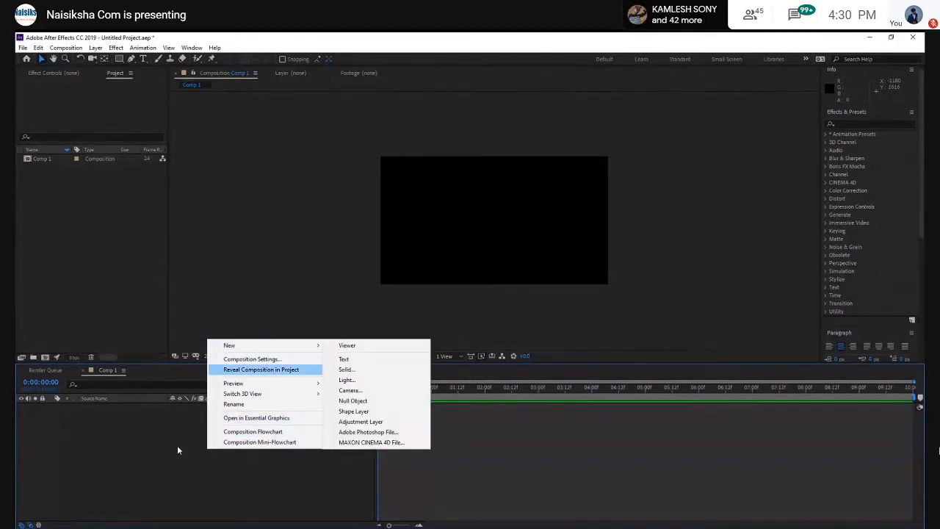
{"action": "left_click", "coordinate": [938, 451]}
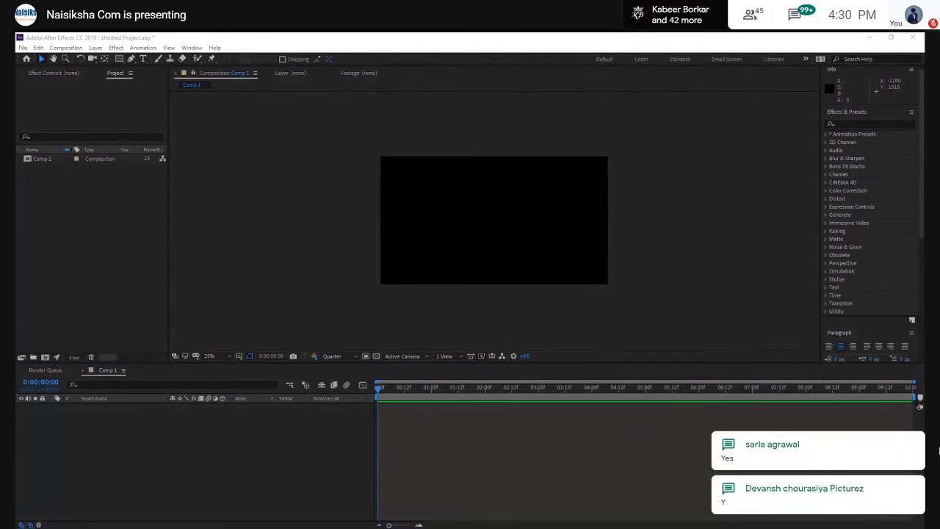
{"action": "left_click", "coordinate": [938, 451]}
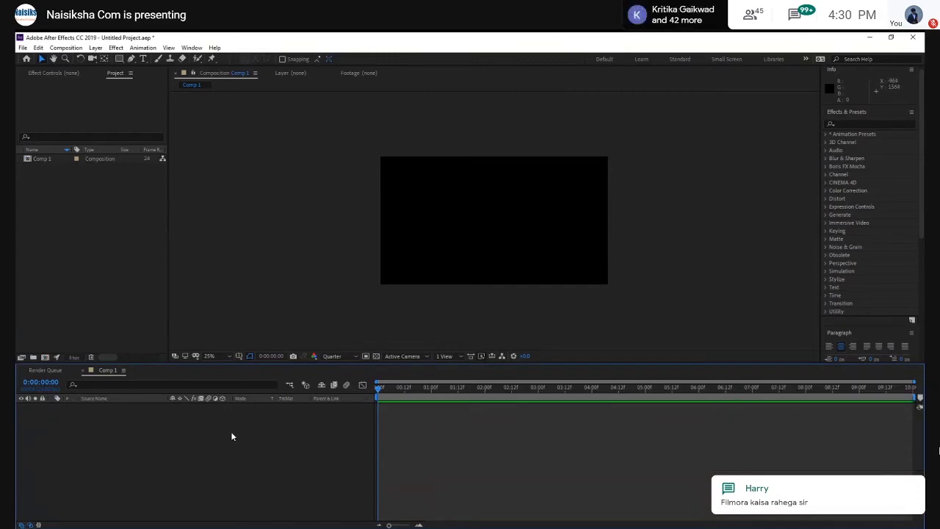
{"action": "right_click", "coordinate": [188, 435]}
{"action": "mouse_move", "coordinate": [210, 331]}
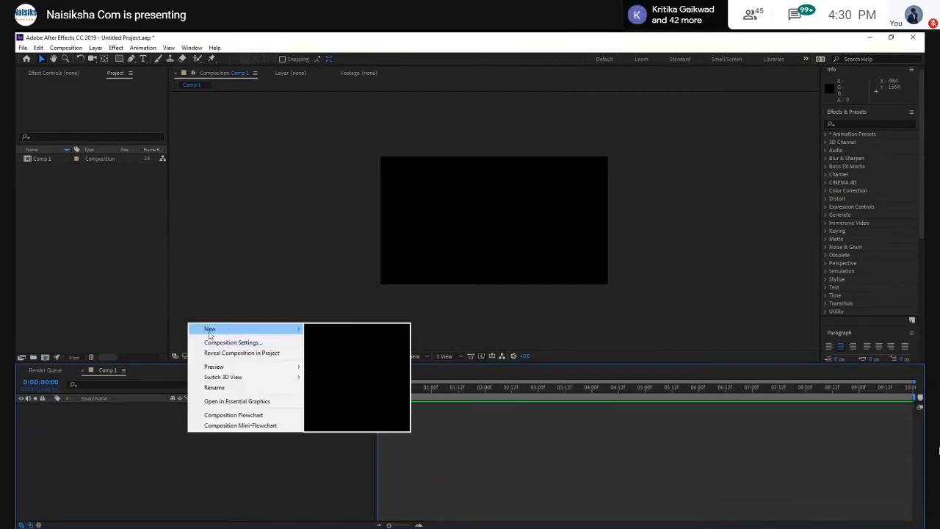
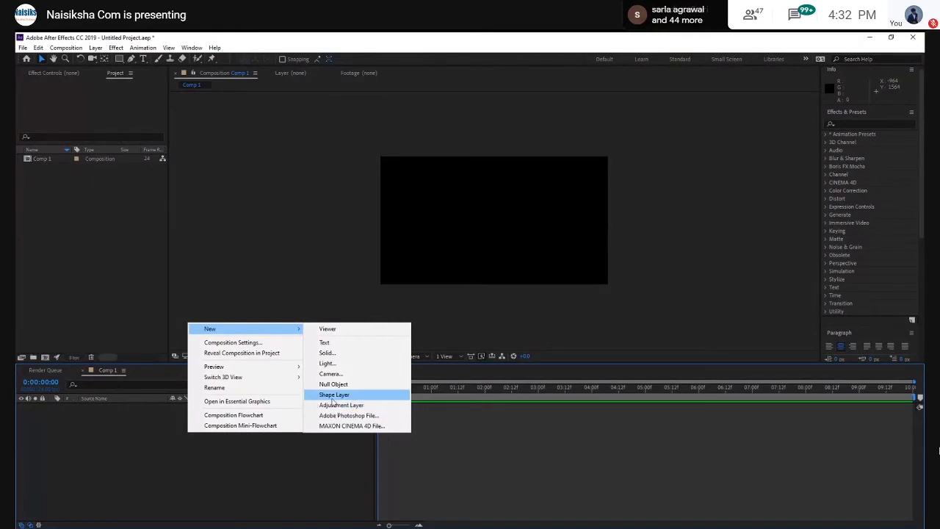
Step: Add a new shape layer to Comp 1
{"action": "left_click", "coordinate": [335, 395]}
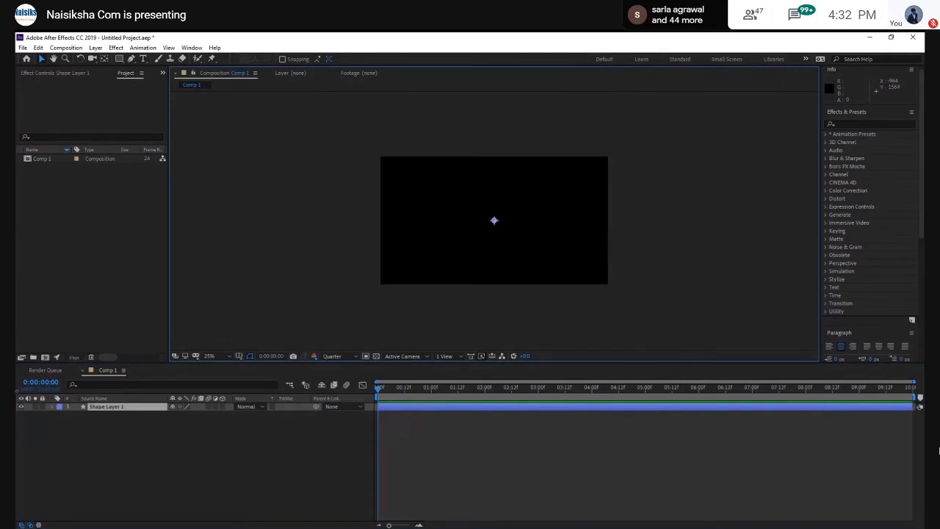
{"action": "left_click", "coordinate": [119, 58]}
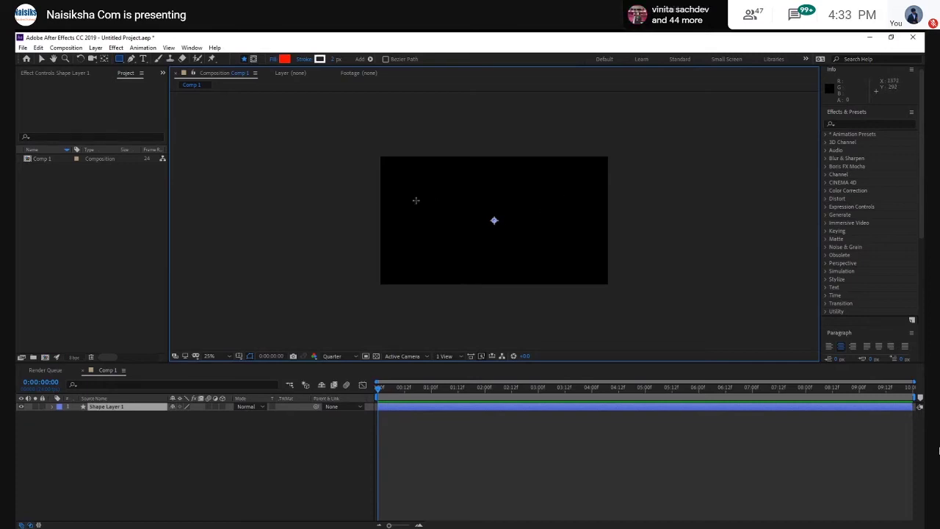
{"action": "scroll", "coordinate": [480, 250], "scroll_direction": "up", "scroll_amount": 1}
{"action": "scroll", "coordinate": [484, 249], "scroll_direction": "down", "scroll_amount": 1}
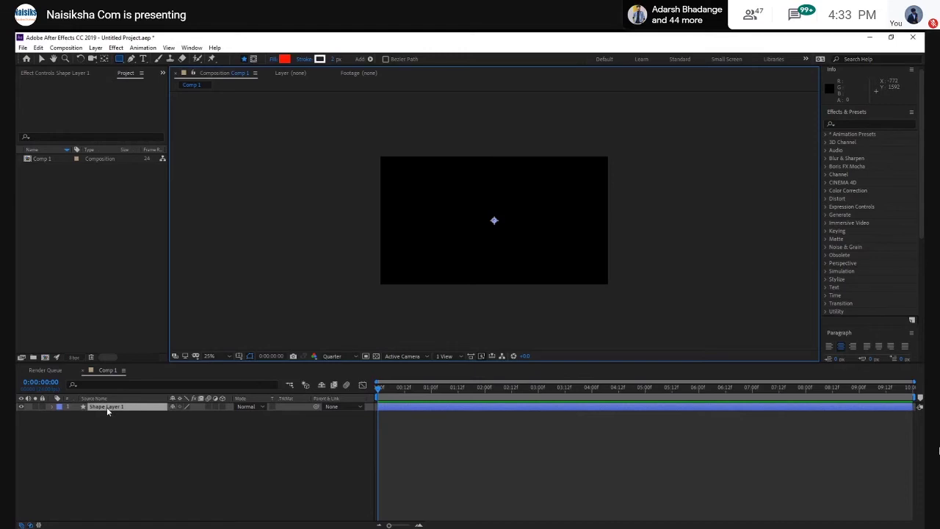
Step: Rename the shape layer to 'Class_Graphic Motion'
{"action": "right_click", "coordinate": [107, 407]}
{"action": "left_click", "coordinate": [185, 402]}
{"action": "type", "text": "Class_Graphic Motion"}
{"action": "key", "text": "Return"}
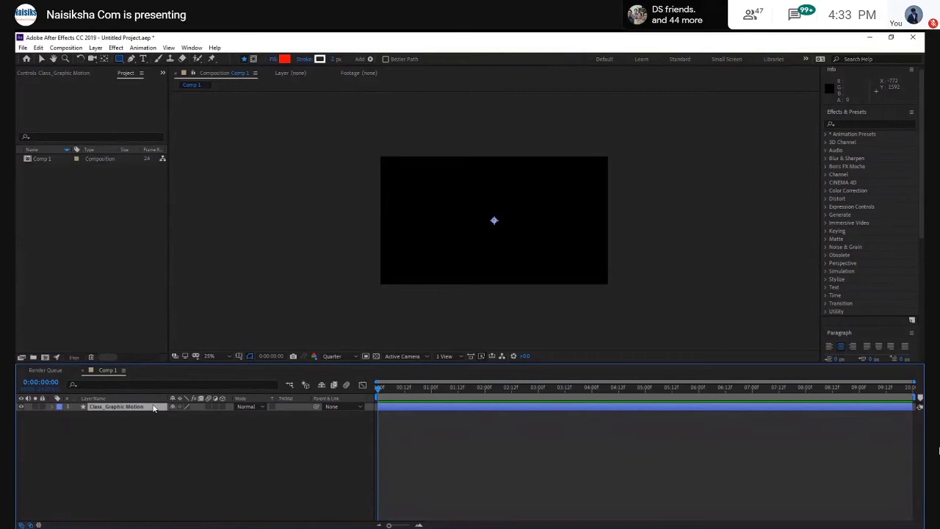
{"action": "left_click", "coordinate": [182, 451]}
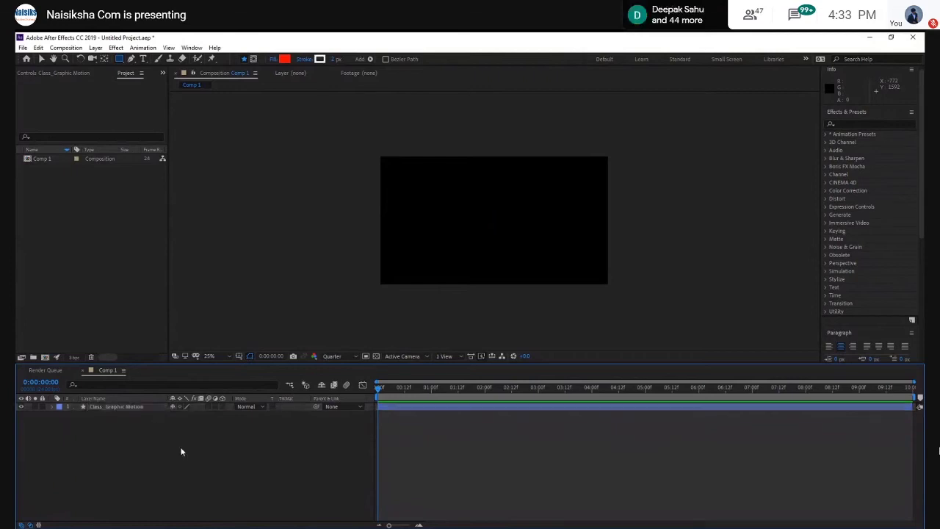
Step: Raise the stroke width for new paths above 0 px, pick the Pen tool, and zoom the view to 50%
{"action": "left_click", "coordinate": [417, 408]}
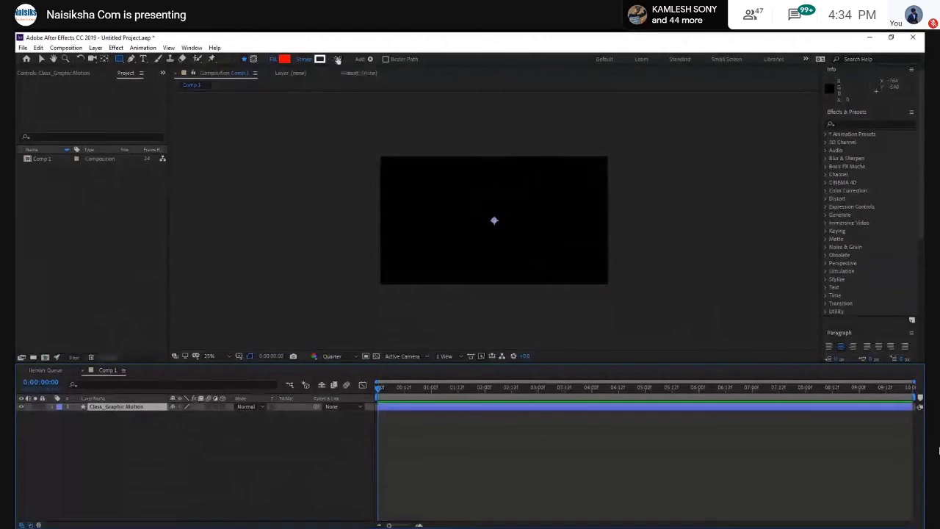
{"action": "left_click_drag", "start_coordinate": [333, 61], "coordinate": [345, 62]}
{"action": "left_click", "coordinate": [131, 59]}
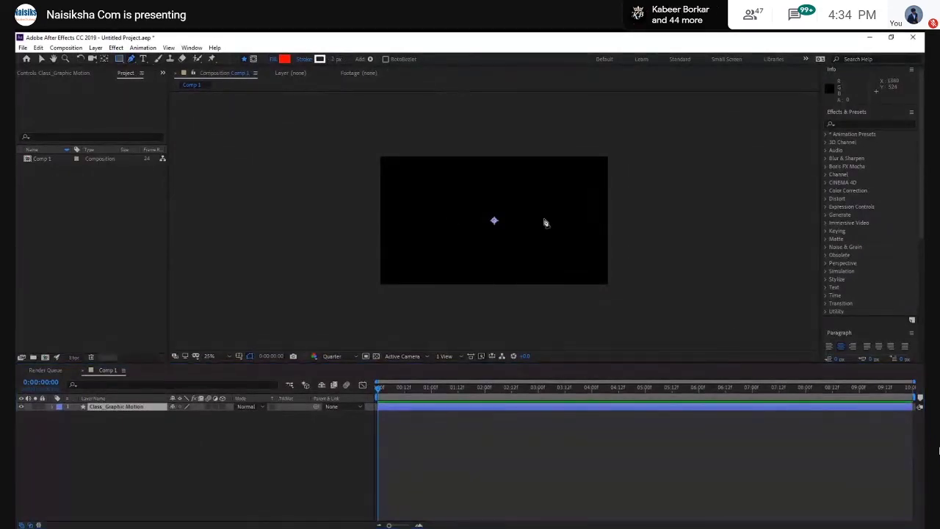
{"action": "key", "text": "period"}
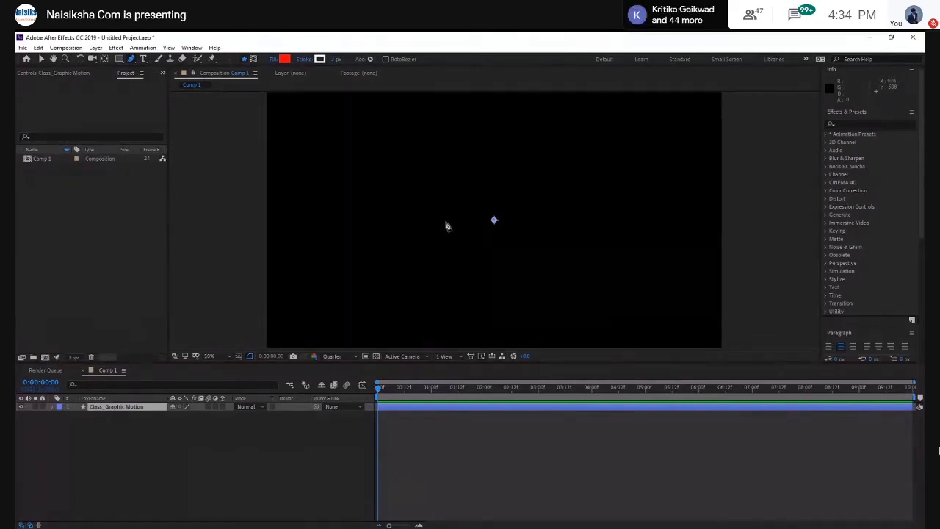
Step: Pen-draw a nine-point car-body outline with a raised cabin, closing it at the first point
{"action": "left_click", "coordinate": [439, 265]}
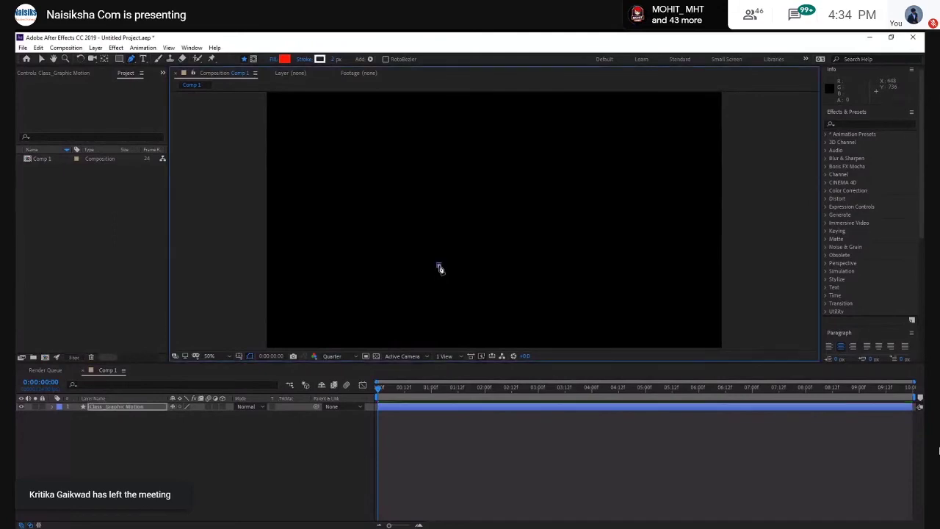
{"action": "left_click", "coordinate": [397, 264]}
{"action": "left_click", "coordinate": [386, 231]}
{"action": "left_click", "coordinate": [447, 229]}
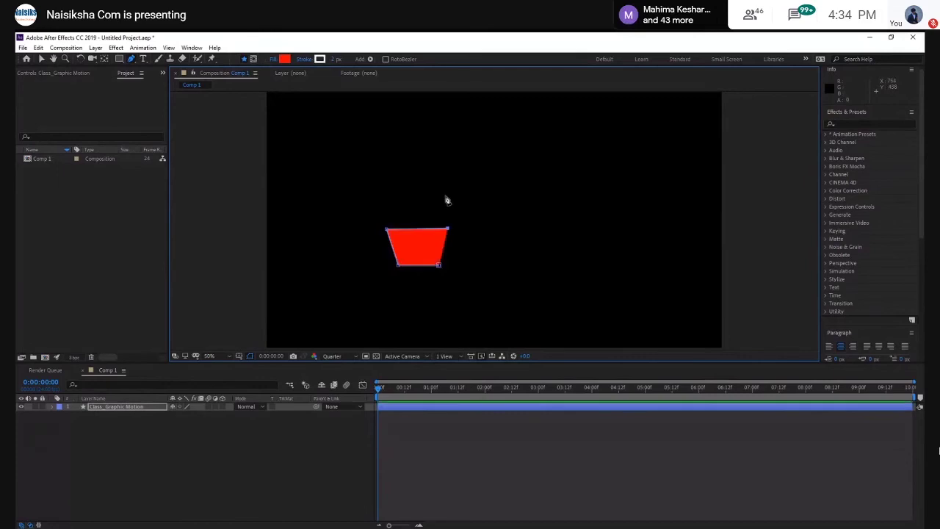
{"action": "left_click", "coordinate": [437, 194]}
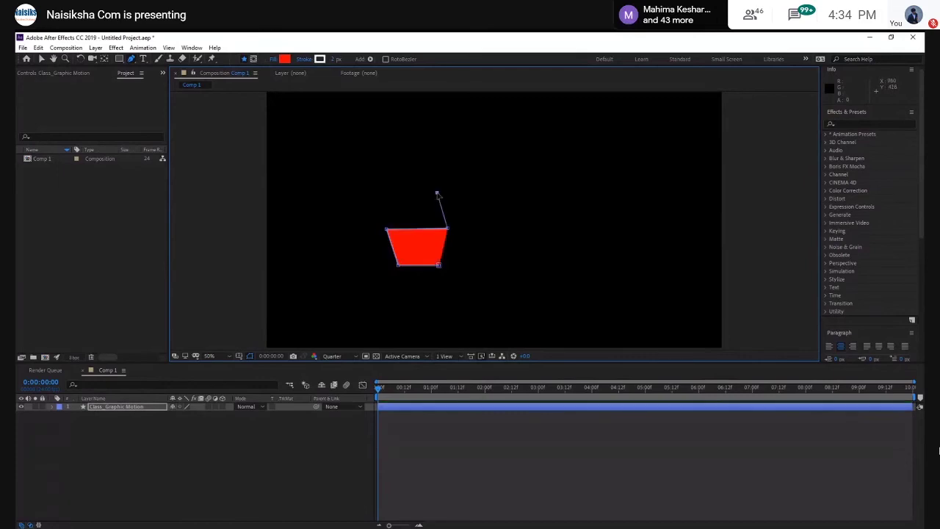
{"action": "left_click", "coordinate": [526, 192]}
{"action": "left_click", "coordinate": [506, 232]}
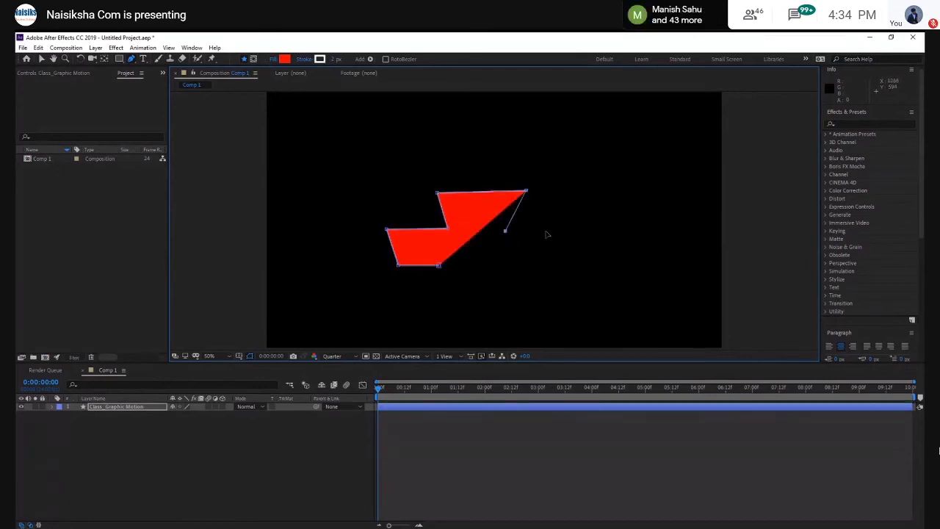
{"action": "left_click", "coordinate": [572, 232]}
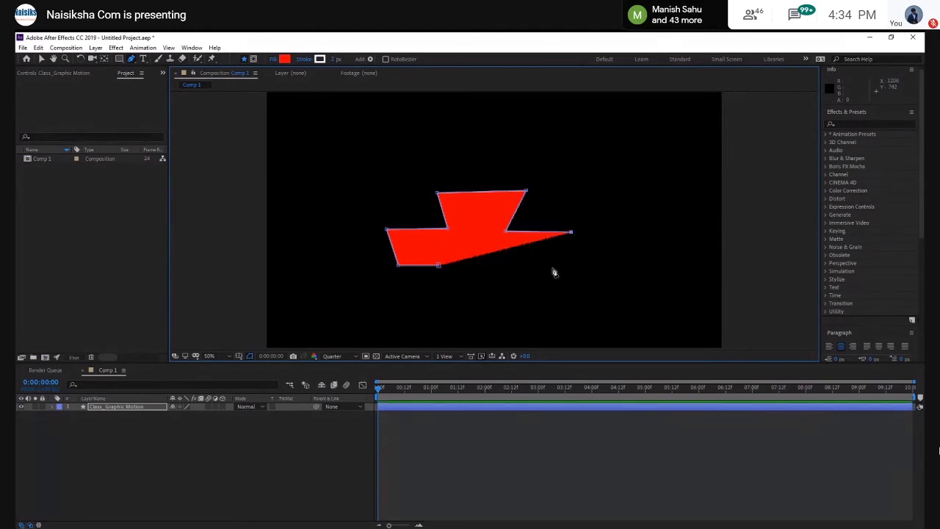
{"action": "left_click", "coordinate": [494, 266]}
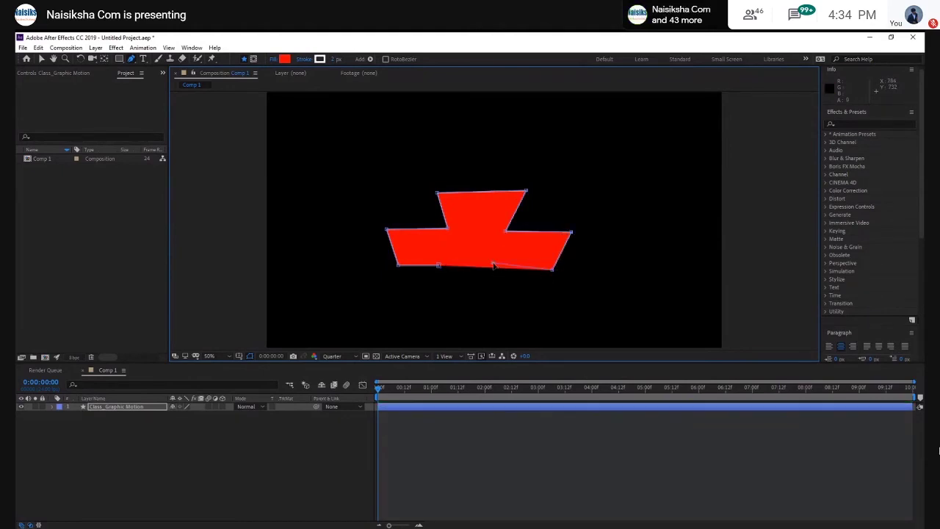
{"action": "left_click", "coordinate": [439, 266]}
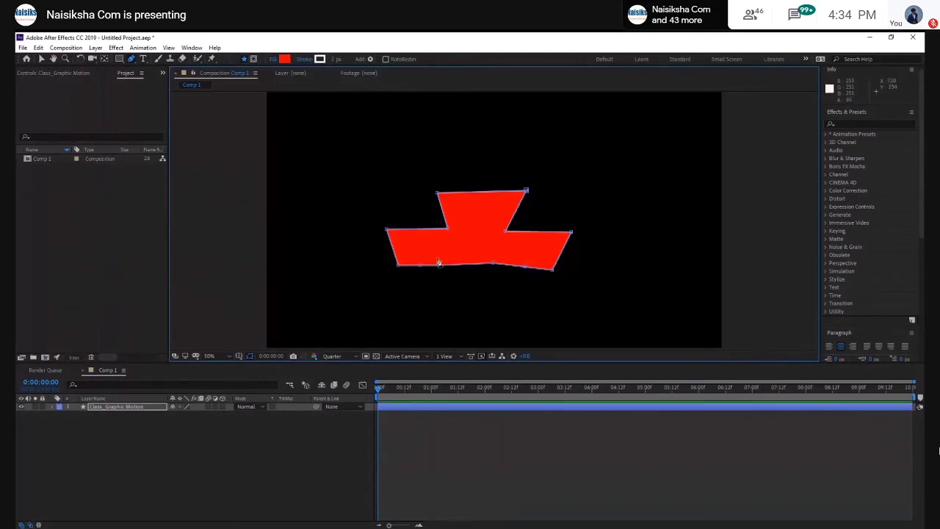
Step: Pull in and curve front and rear wheel arches along the car body's bottom edge
{"action": "left_click_drag", "start_coordinate": [422, 264], "coordinate": [420, 255]}
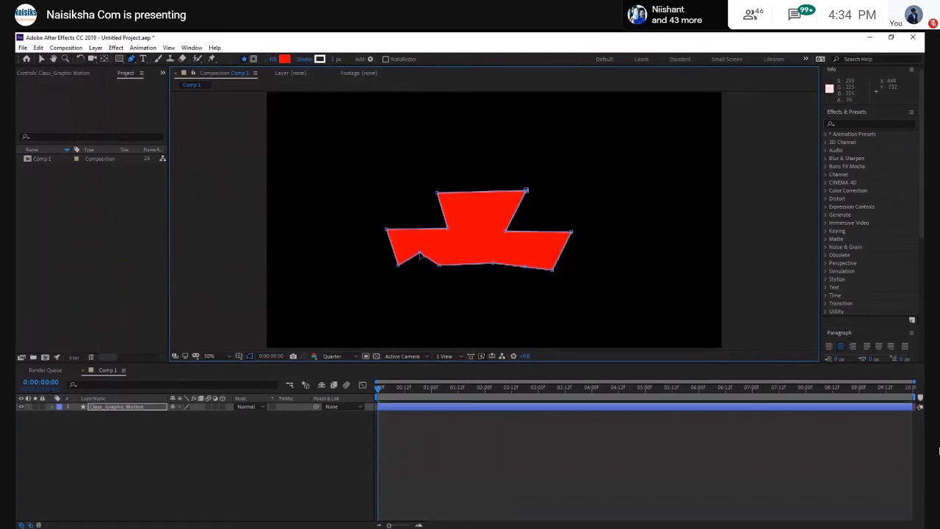
{"action": "left_click_drag", "start_coordinate": [524, 266], "coordinate": [524, 251]}
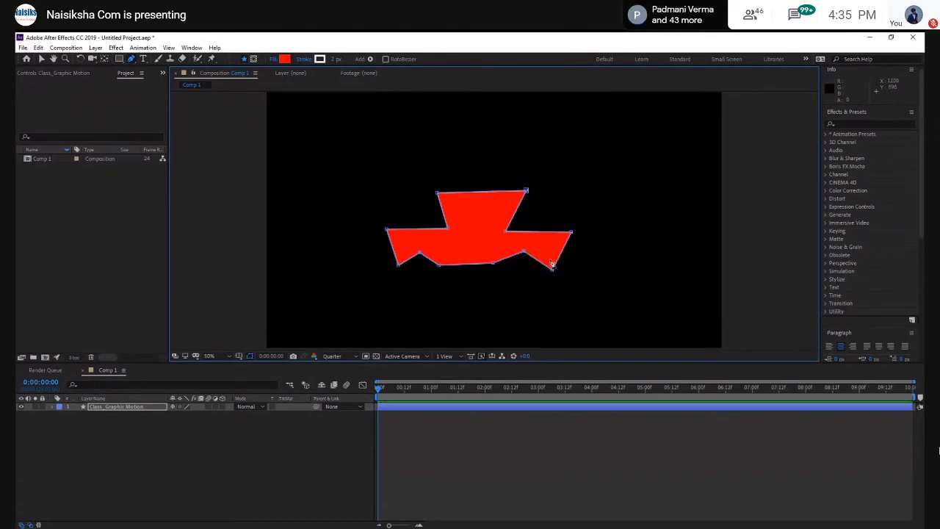
{"action": "left_click_drag", "start_coordinate": [524, 252], "coordinate": [553, 251]}
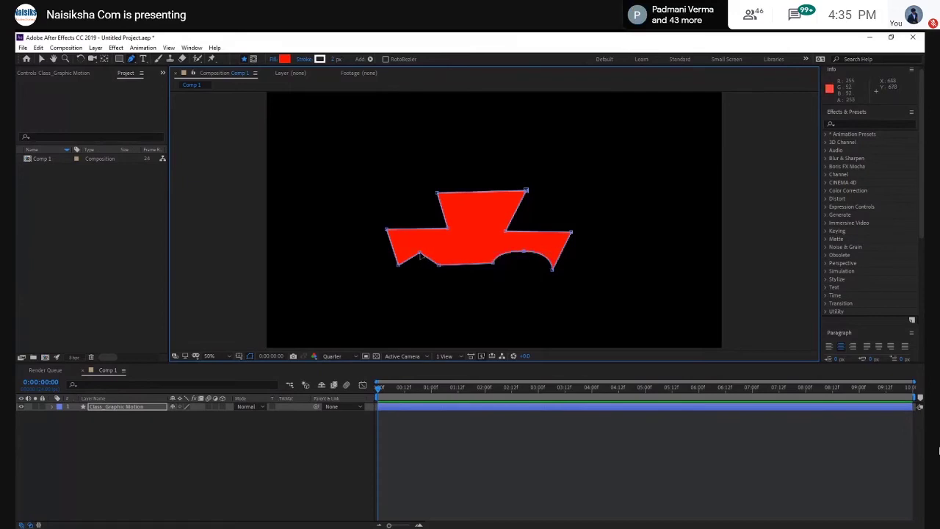
{"action": "left_click", "coordinate": [424, 255]}
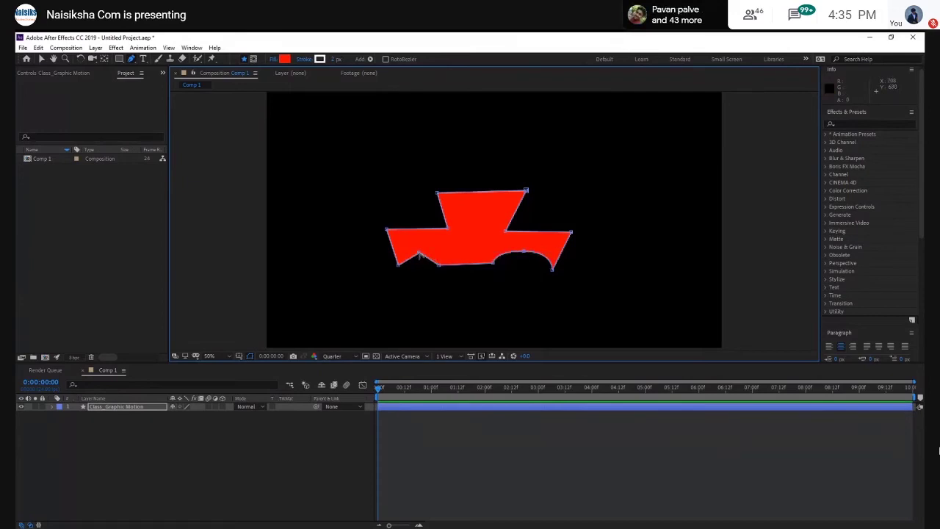
{"action": "left_click", "coordinate": [423, 254]}
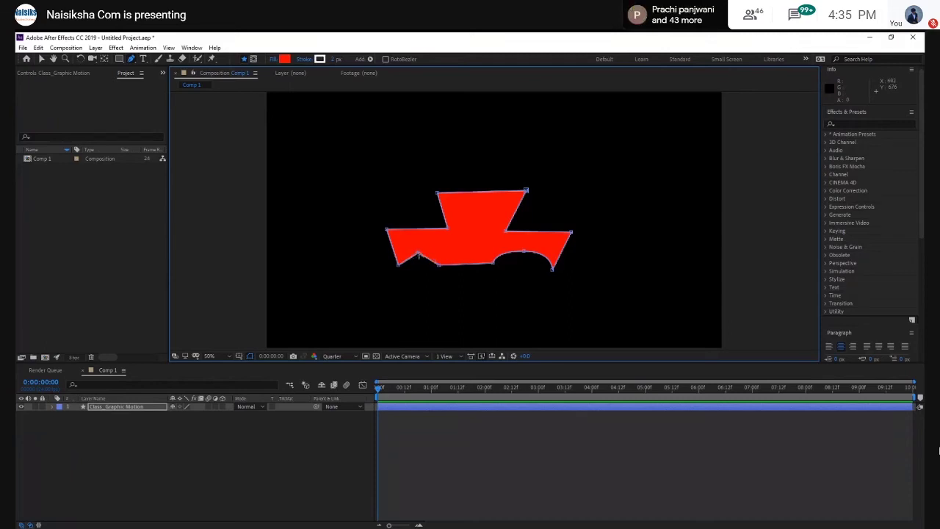
{"action": "mouse_move", "coordinate": [427, 255]}
{"action": "left_mouse_down"}
{"action": "mouse_move", "coordinate": [445, 250]}
{"action": "mouse_move", "coordinate": [450, 267]}
{"action": "left_mouse_up"}
{"action": "left_click", "coordinate": [41, 58]}
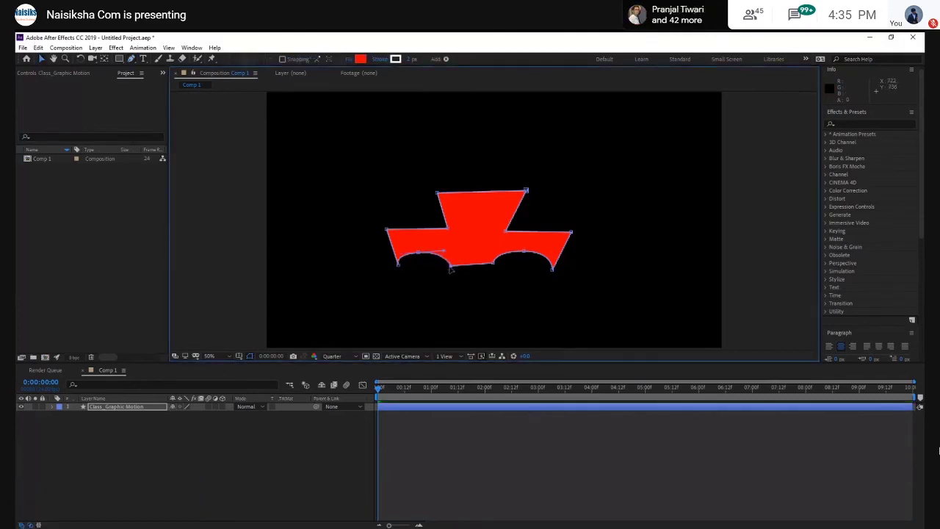
{"action": "left_click_drag", "start_coordinate": [553, 269], "coordinate": [559, 268]}
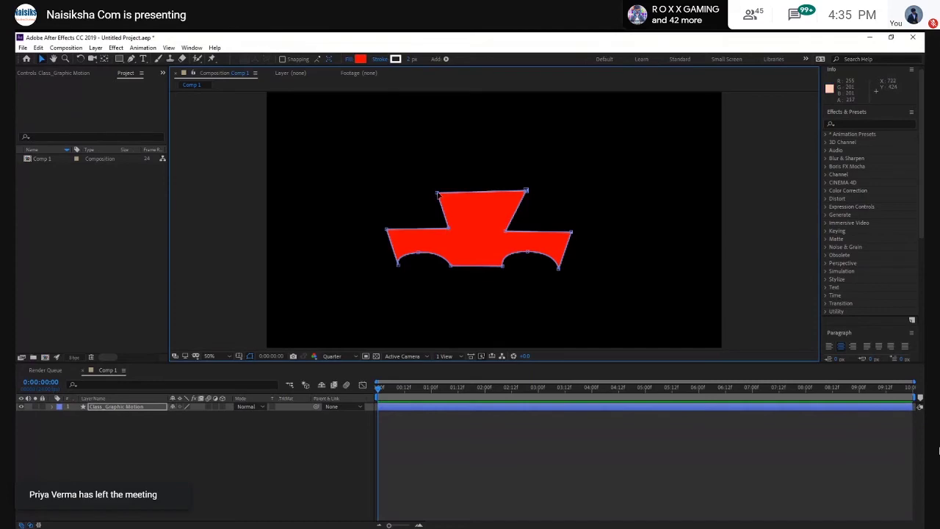
Step: Widen the cabin top and right wing by nudging their vertices outward
{"action": "left_click_drag", "start_coordinate": [437, 192], "coordinate": [427, 190]}
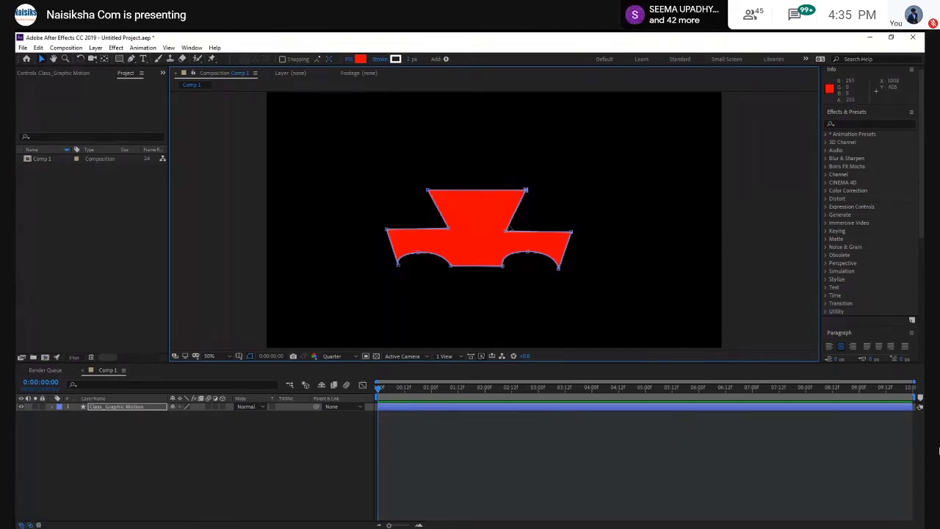
{"action": "left_click_drag", "start_coordinate": [571, 232], "coordinate": [574, 232]}
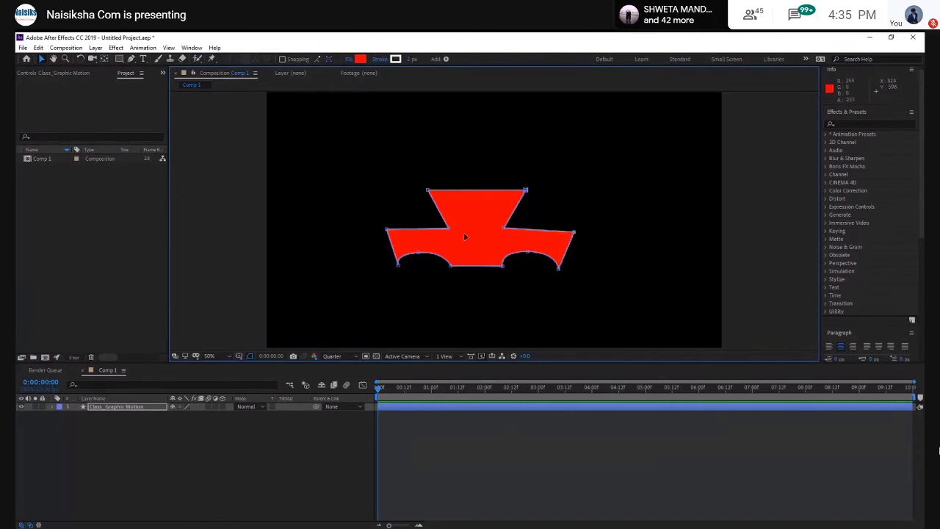
{"action": "left_click_drag", "start_coordinate": [448, 227], "coordinate": [445, 228]}
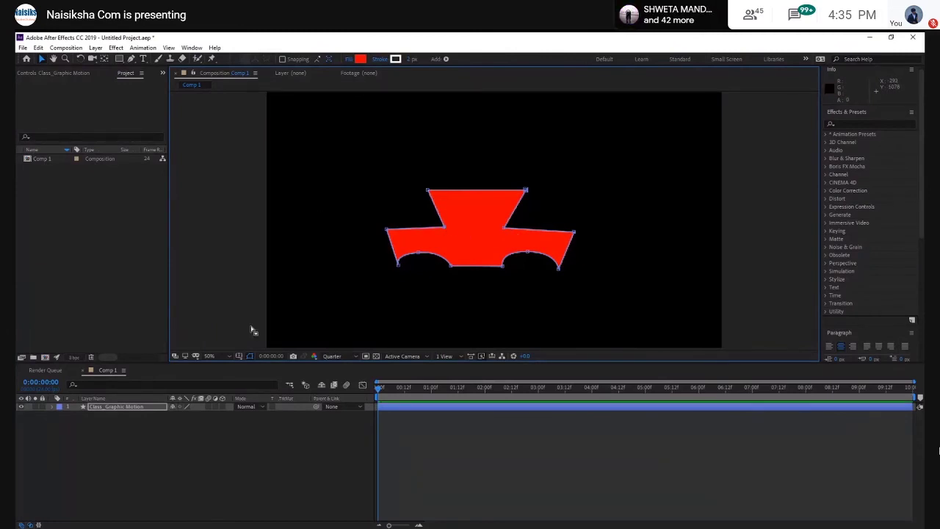
Step: Change the car body's fill colour from red to gold
{"action": "left_click", "coordinate": [360, 61]}
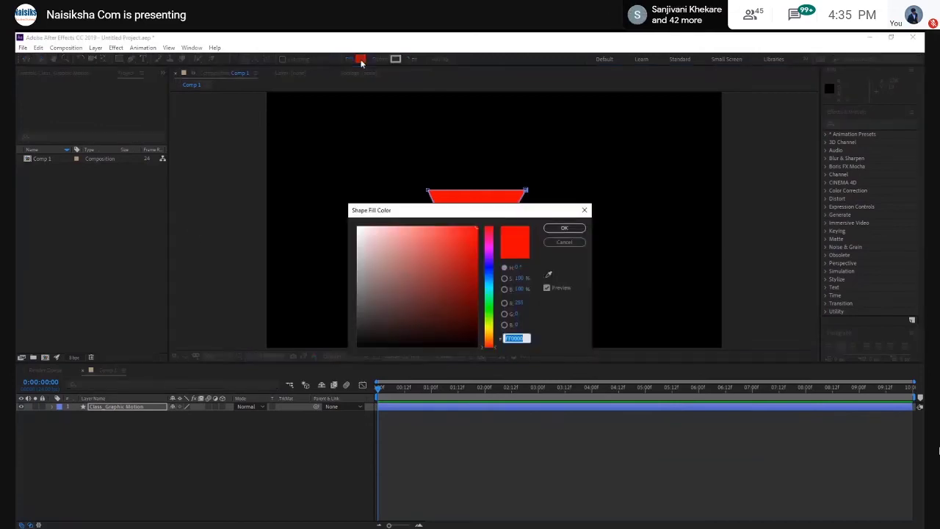
{"action": "left_click", "coordinate": [490, 331]}
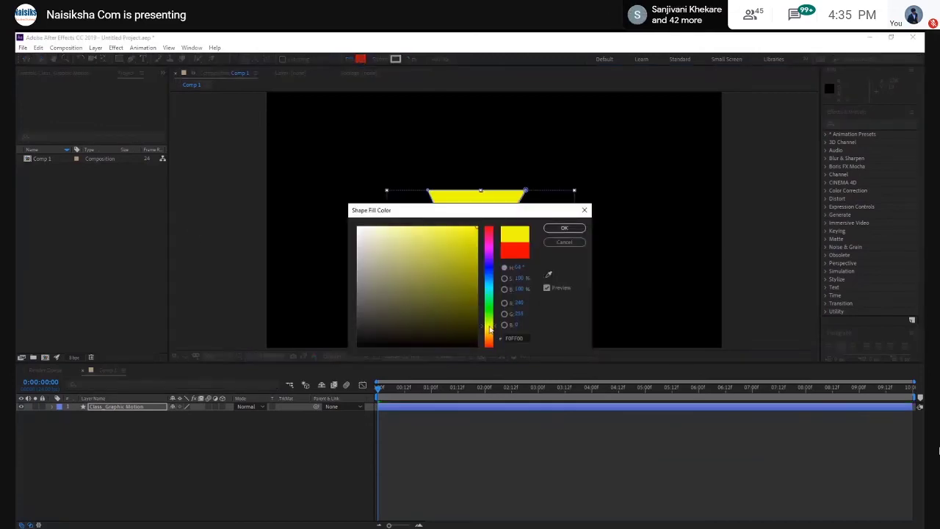
{"action": "left_click_drag", "start_coordinate": [490, 331], "coordinate": [490, 334]}
{"action": "left_click", "coordinate": [454, 241]}
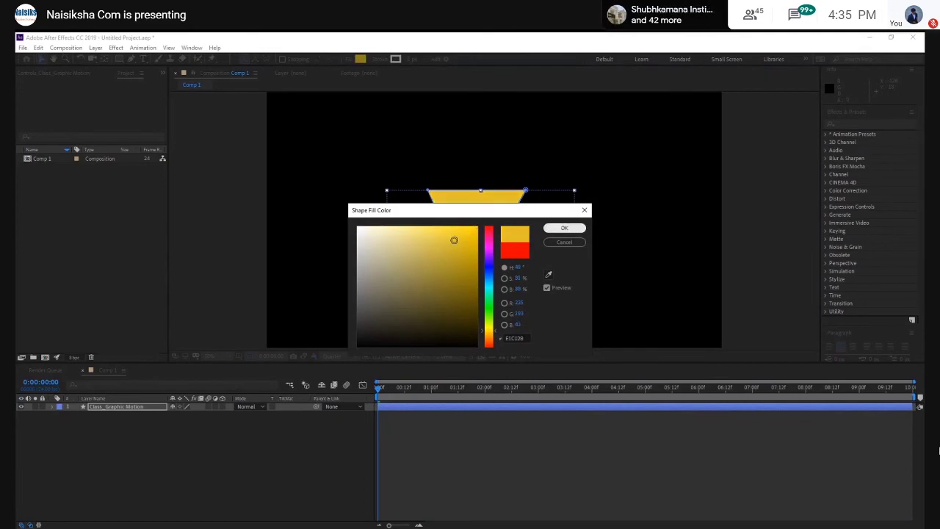
{"action": "left_click", "coordinate": [445, 285]}
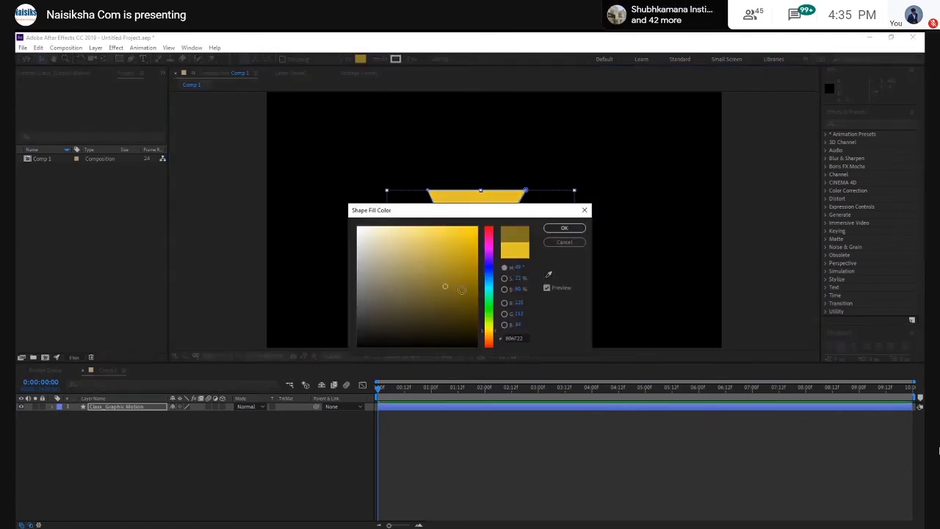
{"action": "left_click", "coordinate": [425, 245]}
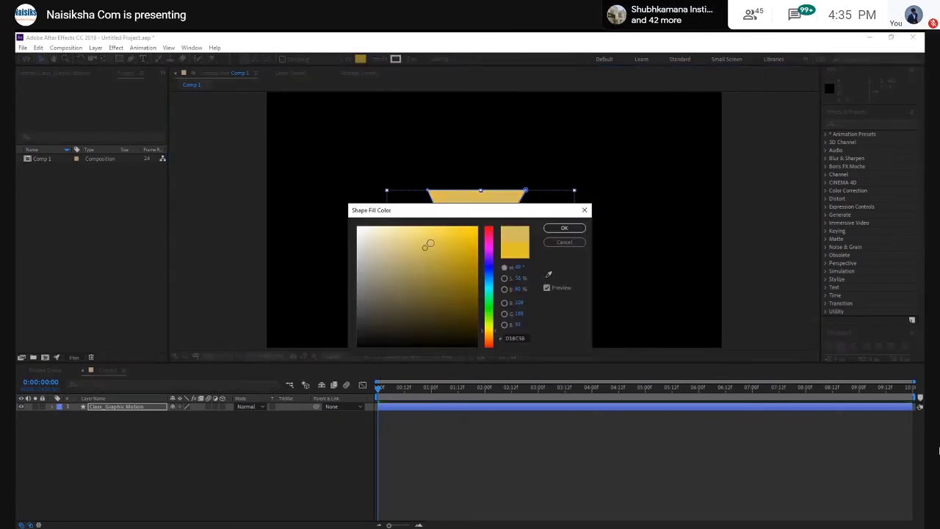
{"action": "key", "text": "Return"}
Step: Set the stroke colour to white and thicken it to about 29 px
{"action": "left_click", "coordinate": [396, 60]}
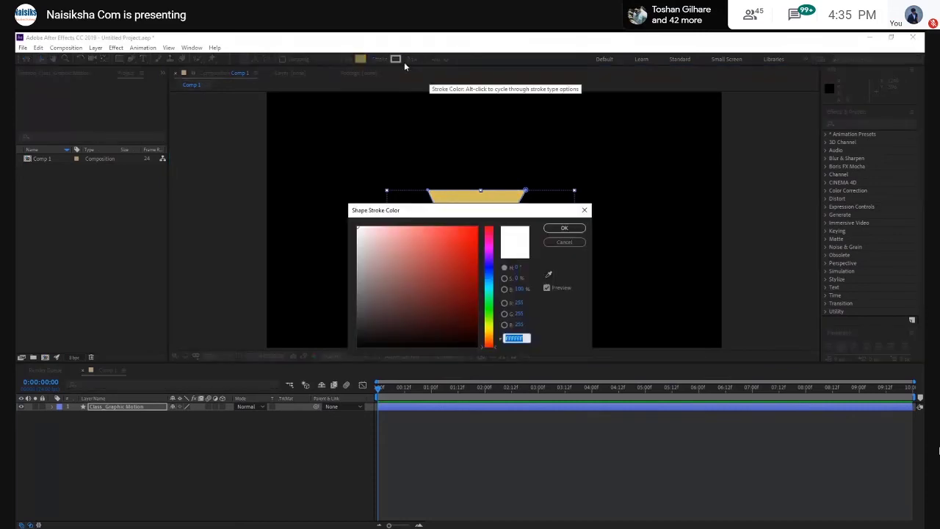
{"action": "left_click", "coordinate": [563, 227]}
{"action": "left_click_drag", "start_coordinate": [411, 59], "coordinate": [441, 59]}
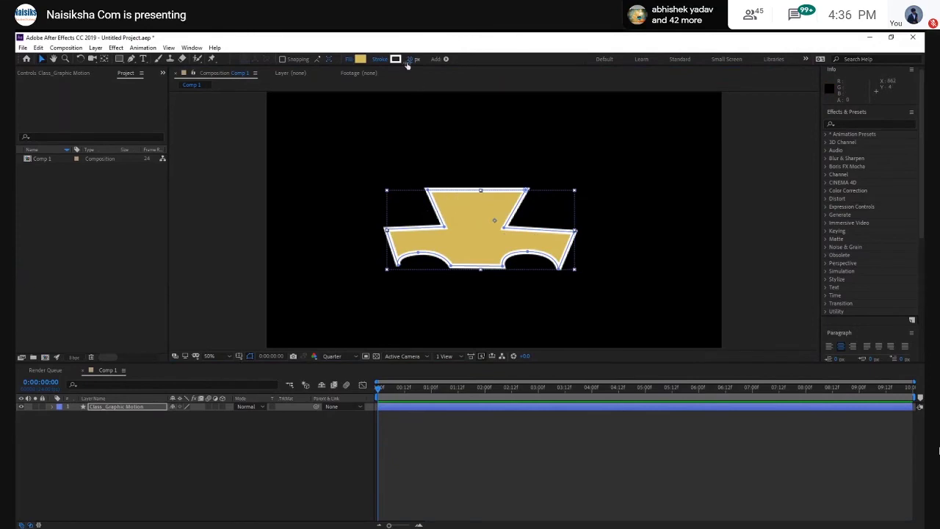
{"action": "left_click_drag", "start_coordinate": [408, 60], "coordinate": [410, 62]}
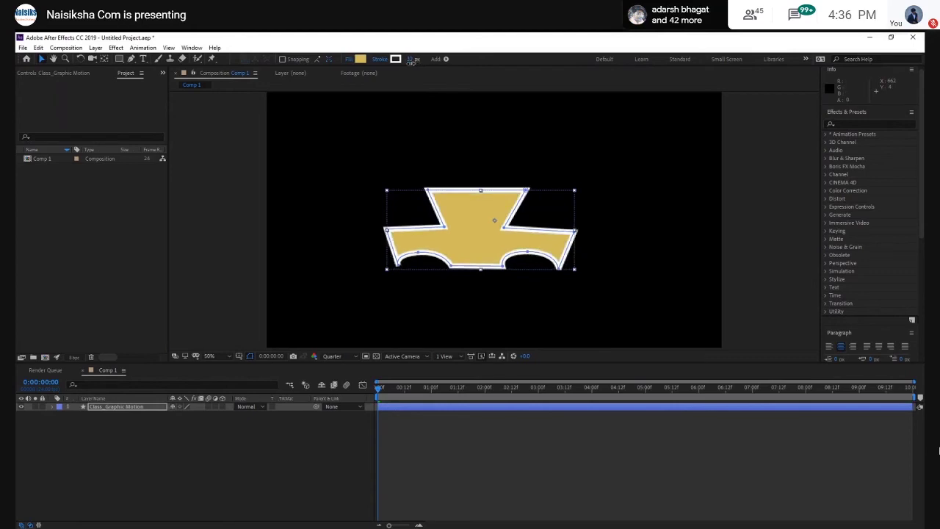
Step: Shift the car body right and draw a circular wheel under the front arch
{"action": "left_click", "coordinate": [312, 211]}
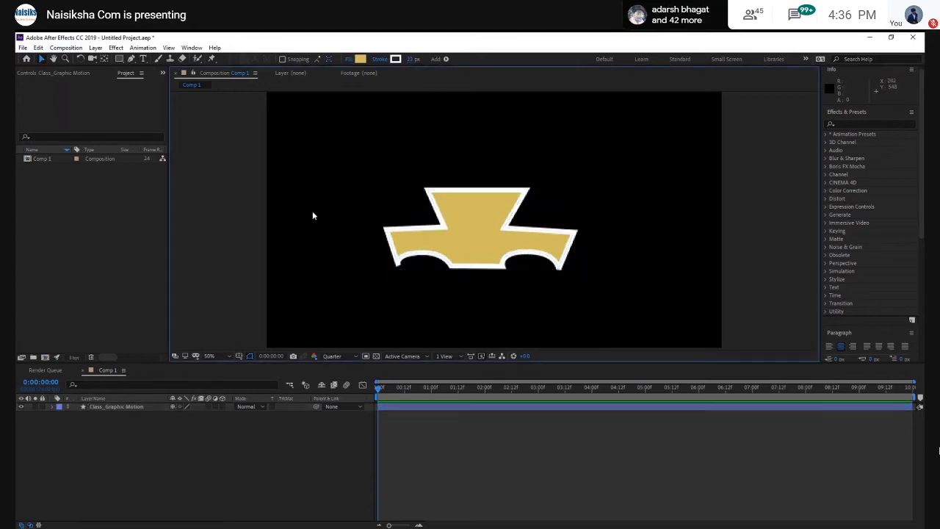
{"action": "mouse_move", "coordinate": [470, 241]}
{"action": "left_mouse_down"}
{"action": "mouse_move", "coordinate": [495, 232]}
{"action": "mouse_move", "coordinate": [479, 236]}
{"action": "left_mouse_up"}
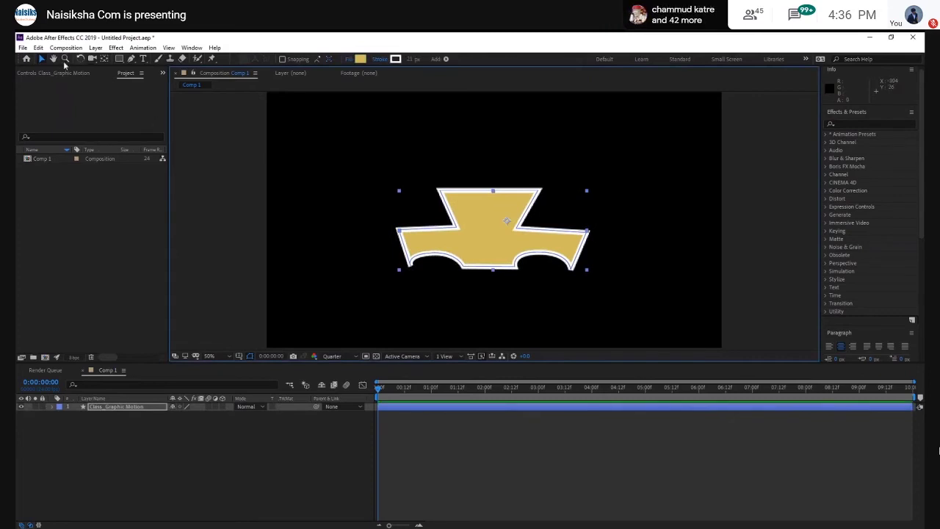
{"action": "key", "text": "q"}
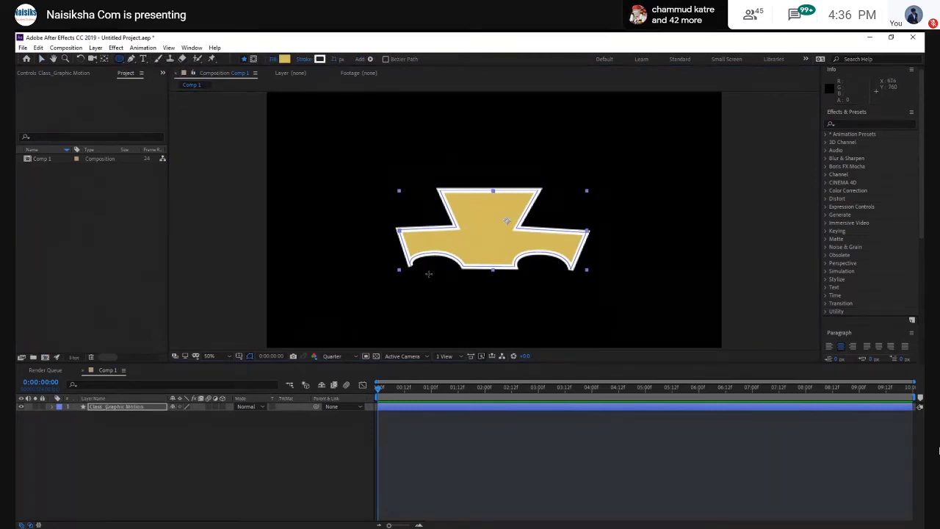
{"action": "left_click_drag", "start_coordinate": [429, 268], "coordinate": [471, 310]}
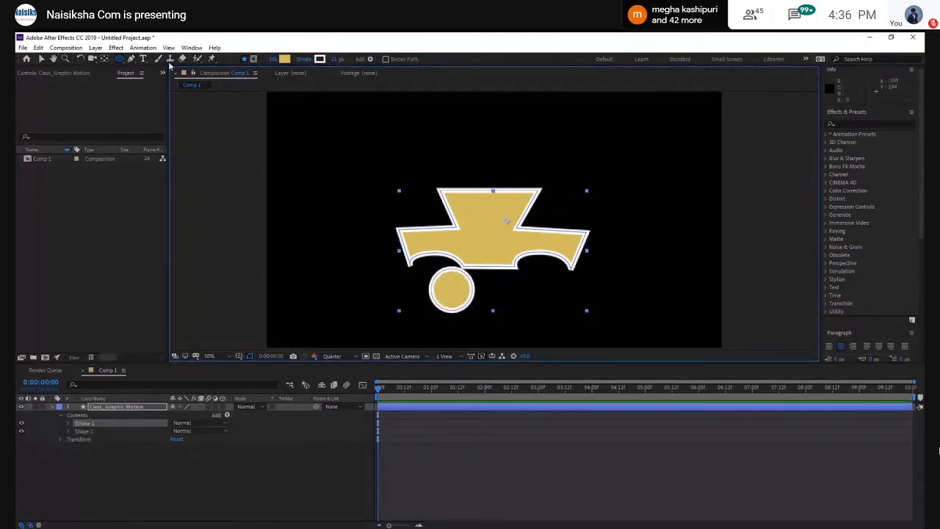
{"action": "left_click", "coordinate": [41, 59]}
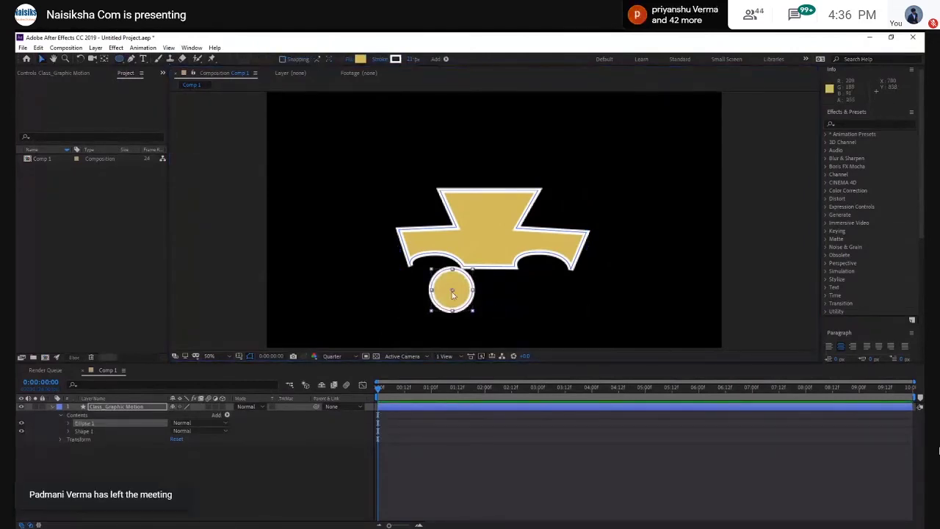
{"action": "mouse_move", "coordinate": [459, 300]}
{"action": "left_mouse_down"}
{"action": "mouse_move", "coordinate": [441, 290]}
{"action": "mouse_move", "coordinate": [455, 303]}
{"action": "mouse_move", "coordinate": [542, 278]}
{"action": "left_mouse_up"}
Step: Duplicate the wheel with Ctrl+D for the rear arch and clear the selection
{"action": "key", "text": "ctrl+d"}
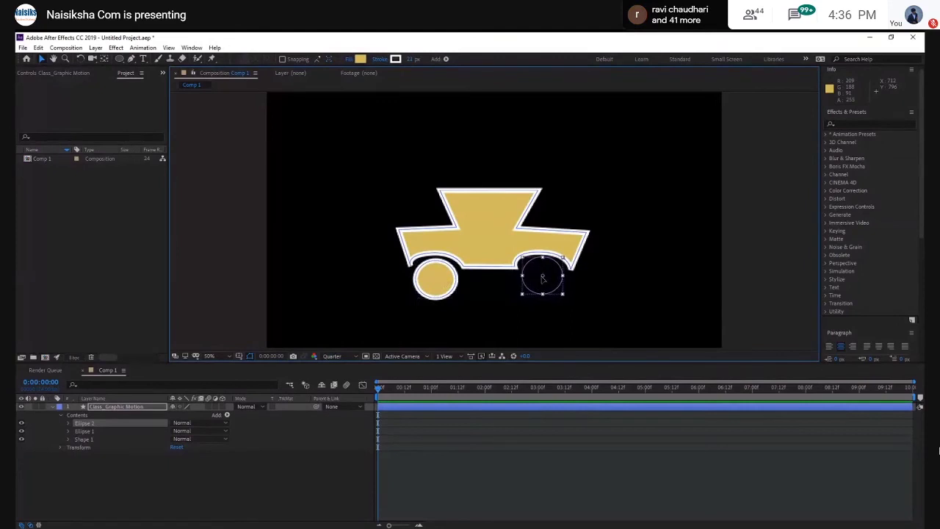
{"action": "left_click", "coordinate": [578, 314]}
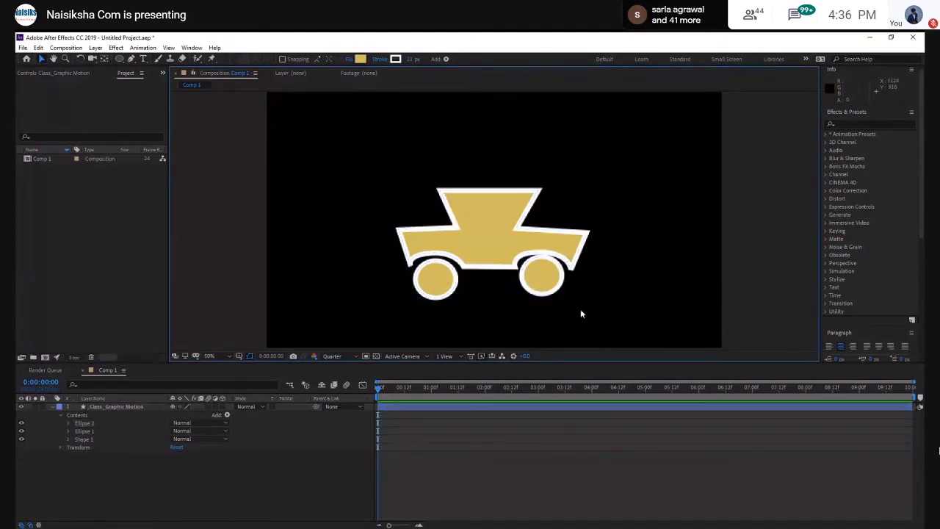
{"action": "left_click", "coordinate": [271, 186]}
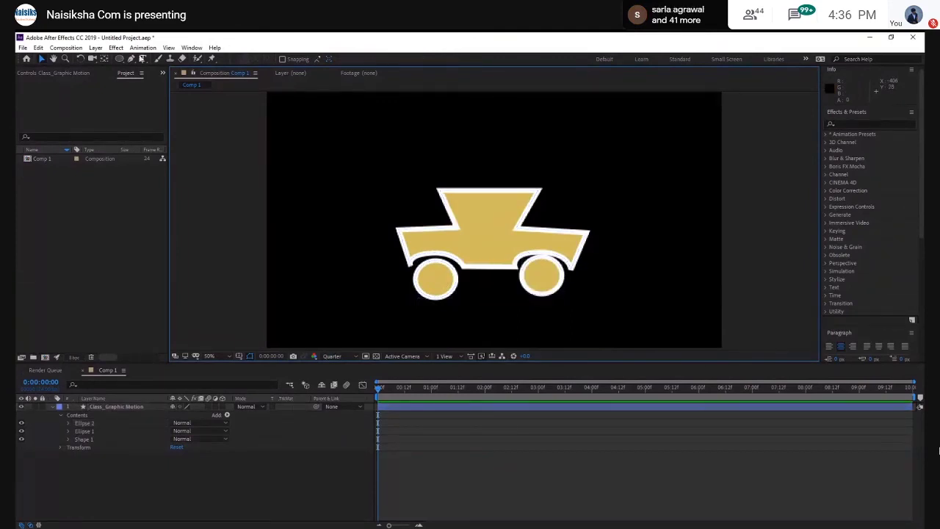
{"action": "left_click", "coordinate": [132, 58]}
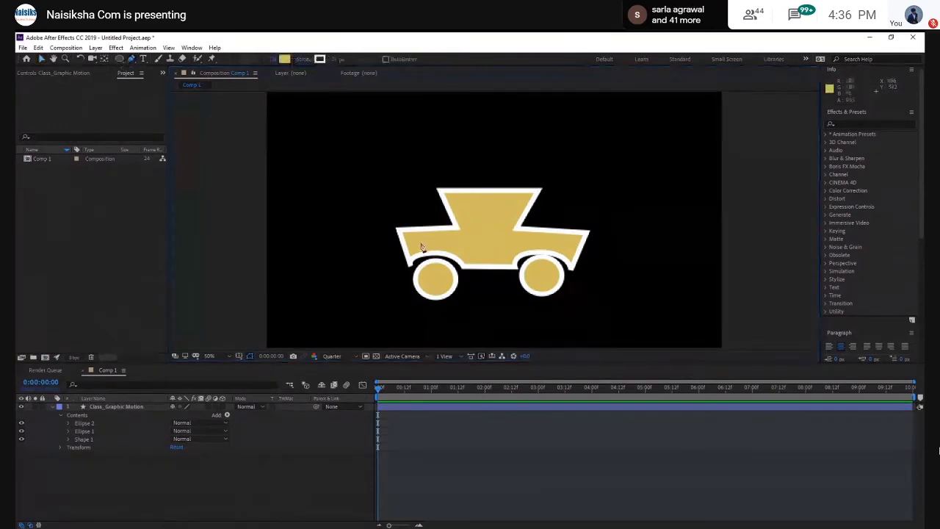
Step: Pen-draw a closed quadrilateral window outline at the upper left
{"action": "left_click", "coordinate": [330, 186]}
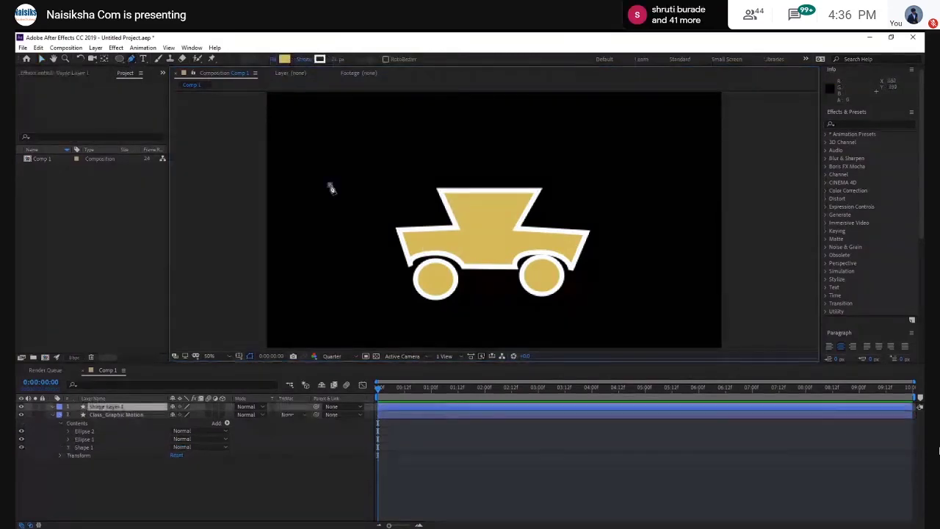
{"action": "left_click", "coordinate": [360, 185]}
{"action": "left_click", "coordinate": [355, 210]}
{"action": "left_click", "coordinate": [330, 210]}
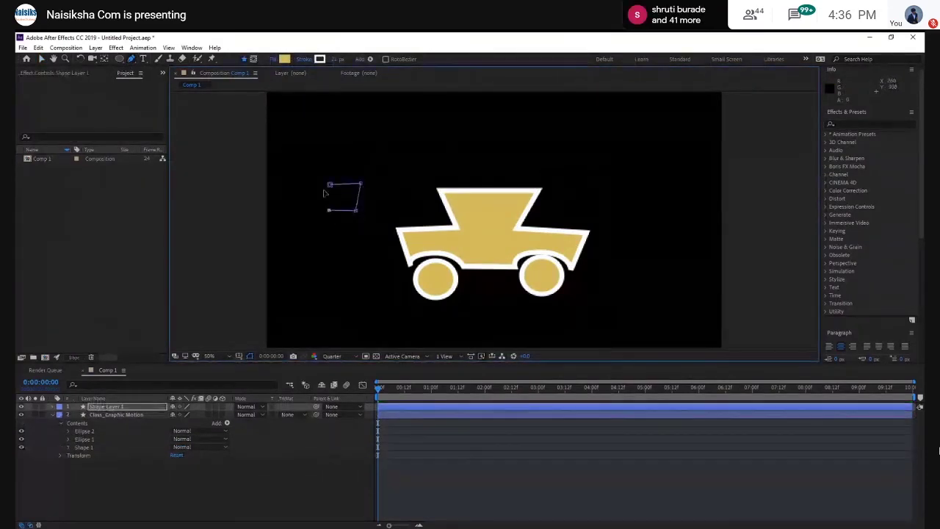
{"action": "left_click", "coordinate": [330, 185]}
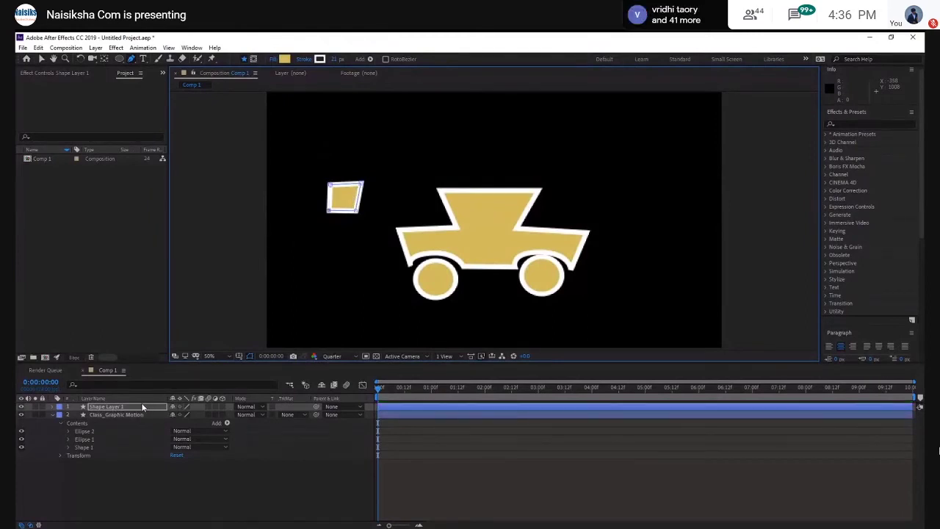
Step: Undo the stray path, delete the extra Shape Layer 1, and select Class_Graphic Motion
{"action": "key", "text": "ctrl+z"}
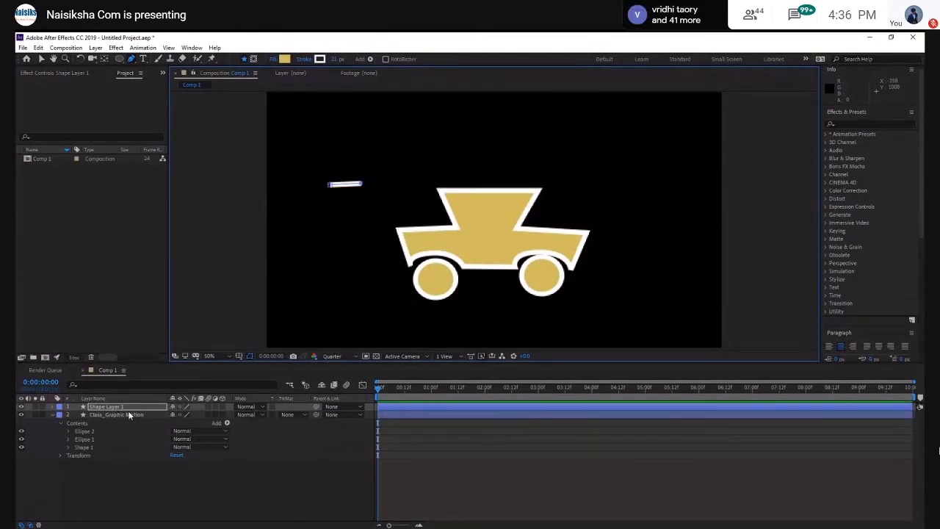
{"action": "key", "text": "ctrl+z"}
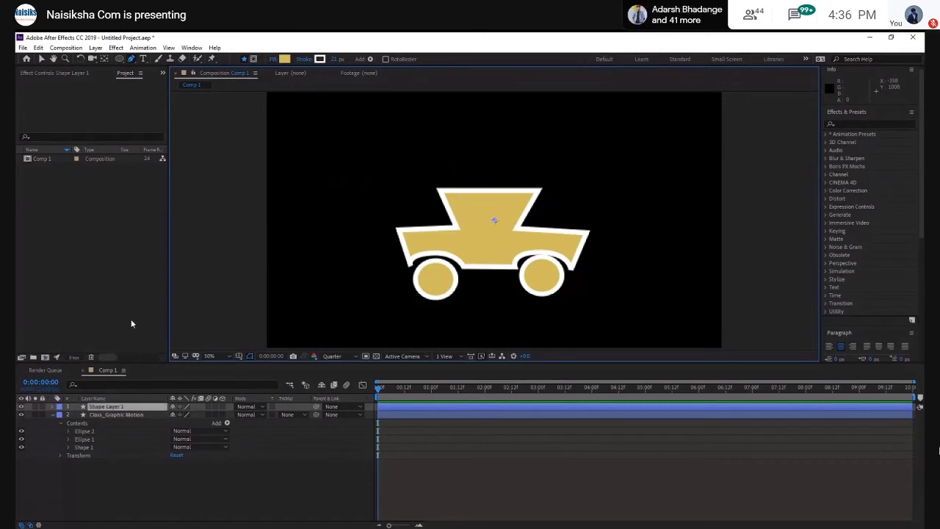
{"action": "left_click", "coordinate": [41, 59]}
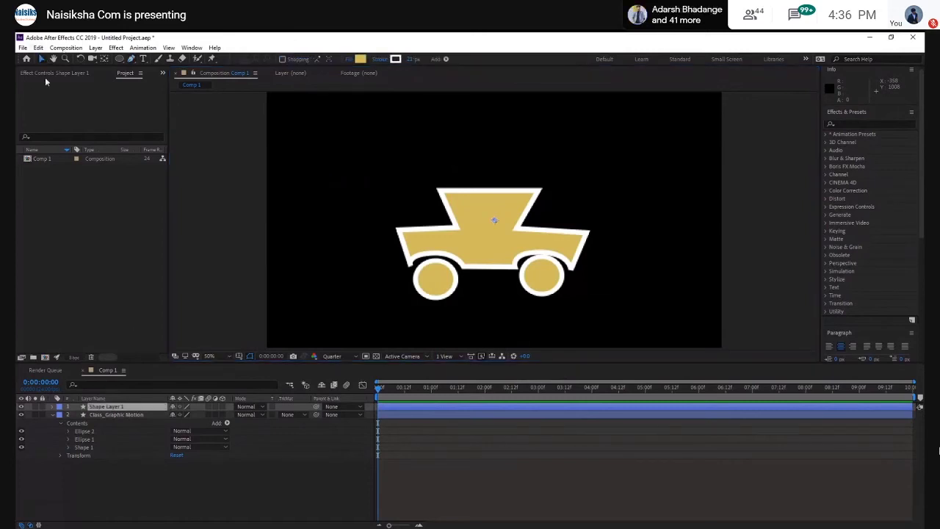
{"action": "key", "text": "Delete"}
{"action": "left_click", "coordinate": [111, 407]}
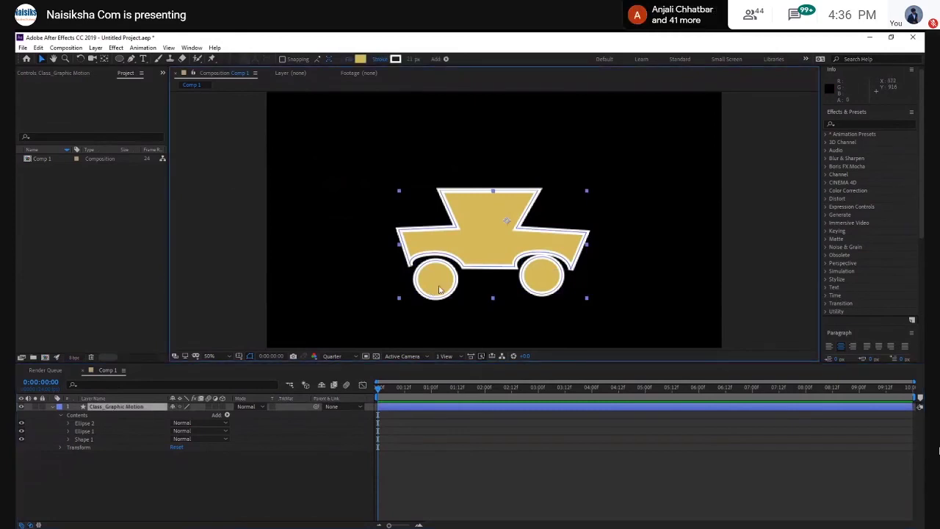
Step: Pen-draw a four-corner window shape inside the car layer
{"action": "left_click", "coordinate": [131, 58]}
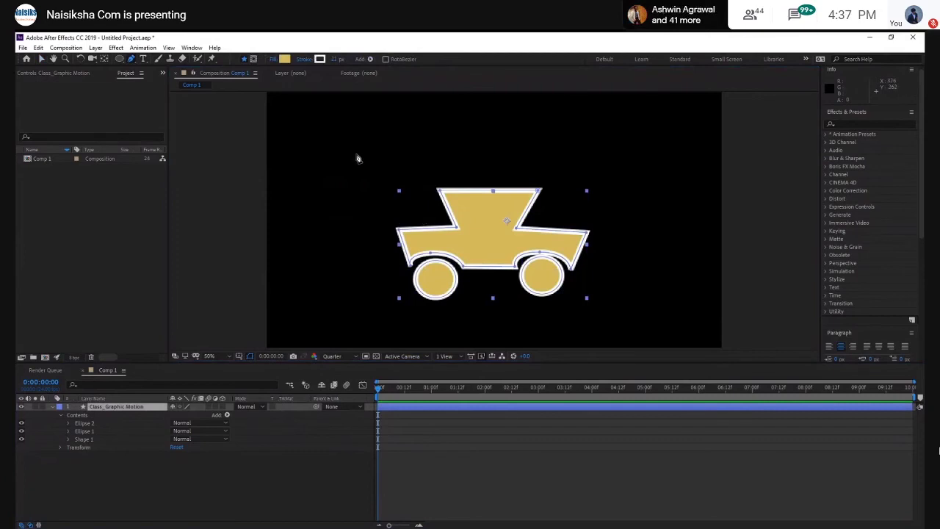
{"action": "left_click_drag", "start_coordinate": [356, 154], "coordinate": [383, 157]}
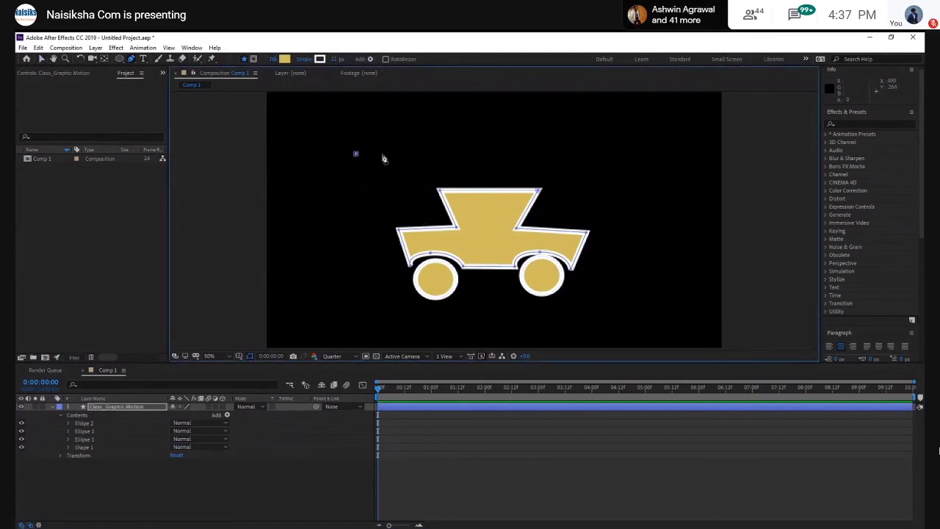
{"action": "left_click", "coordinate": [375, 186]}
{"action": "left_click", "coordinate": [359, 186]}
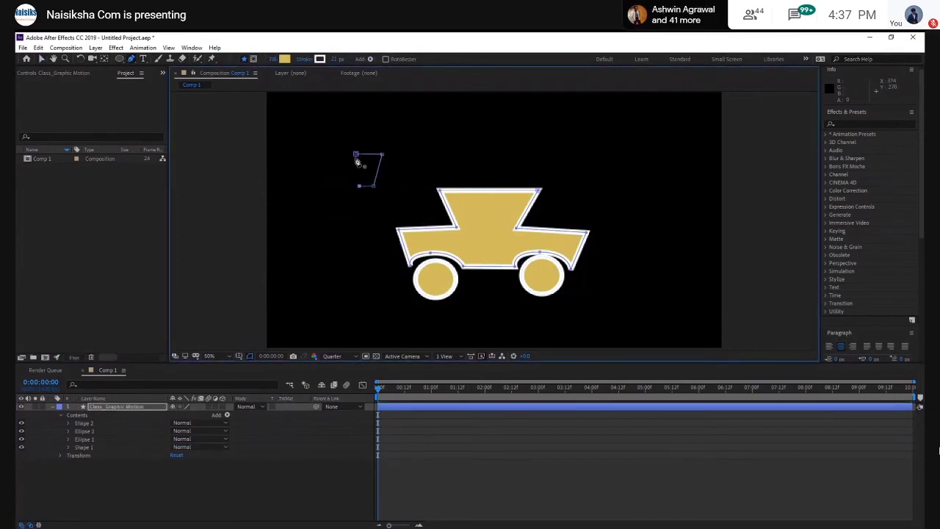
{"action": "left_click", "coordinate": [357, 154]}
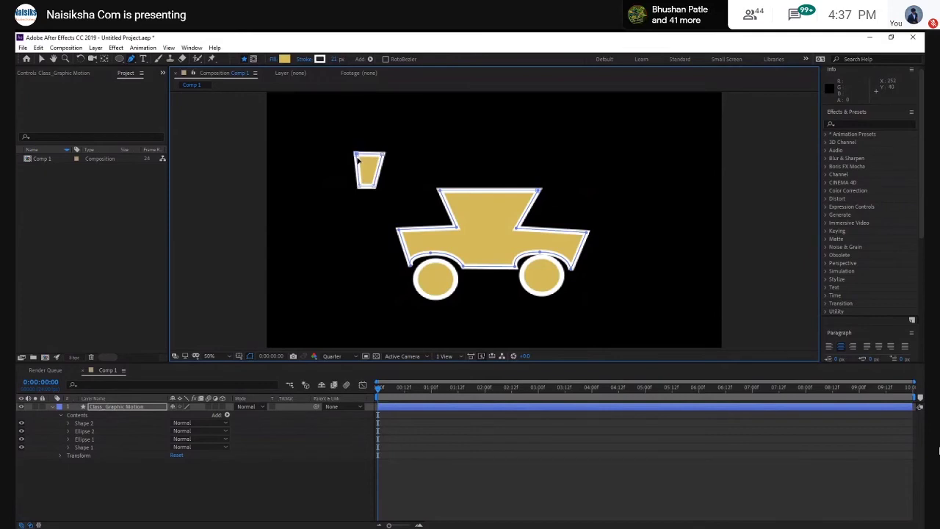
Step: Give the window a teal fill with no stroke and move it onto the car's roof
{"action": "left_click", "coordinate": [284, 59]}
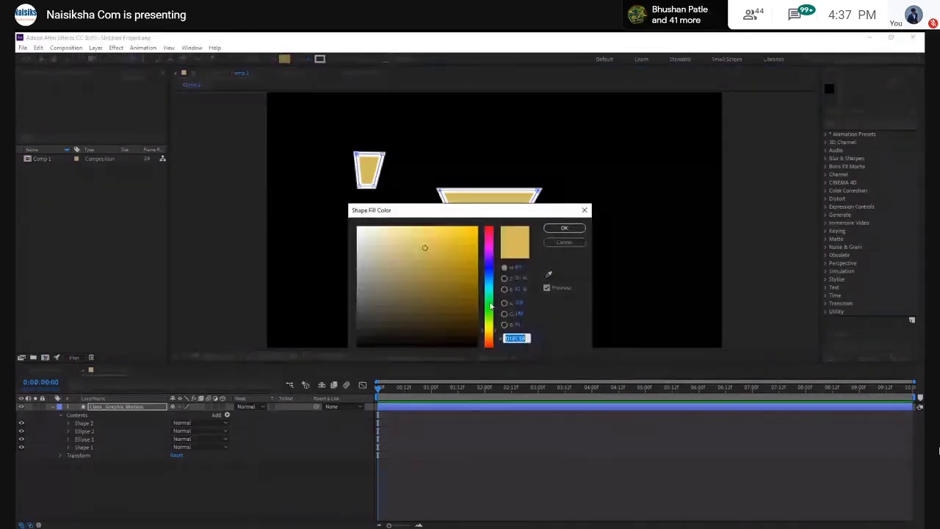
{"action": "left_click", "coordinate": [490, 305]}
{"action": "left_click", "coordinate": [564, 228]}
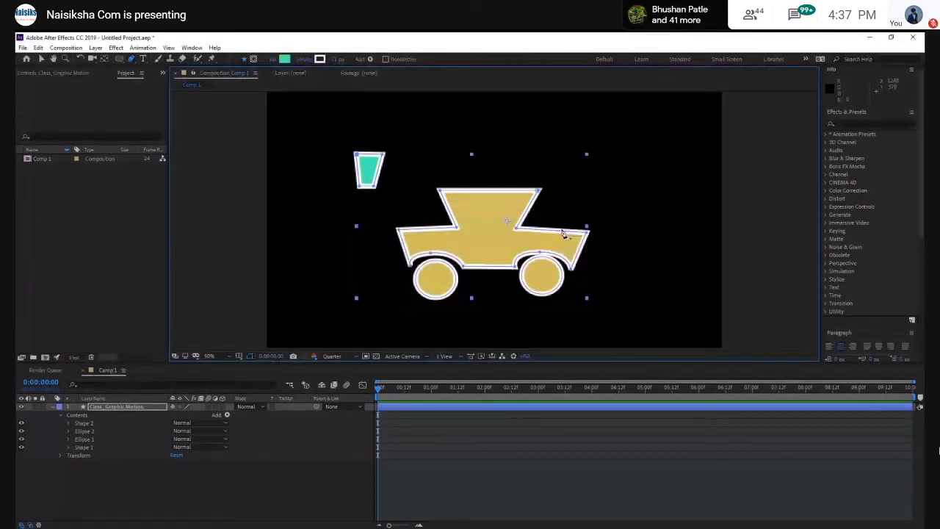
{"action": "left_click", "coordinate": [304, 58]}
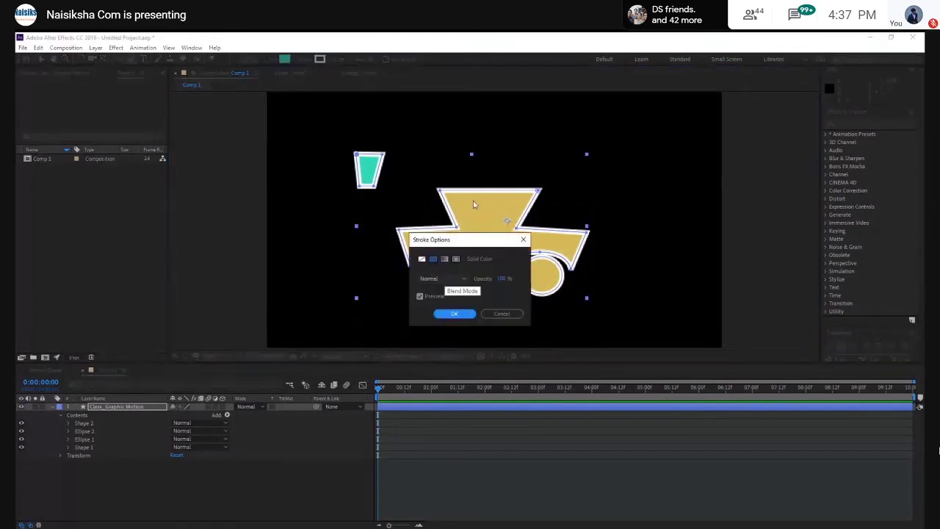
{"action": "left_click", "coordinate": [422, 259]}
{"action": "left_click", "coordinate": [454, 313]}
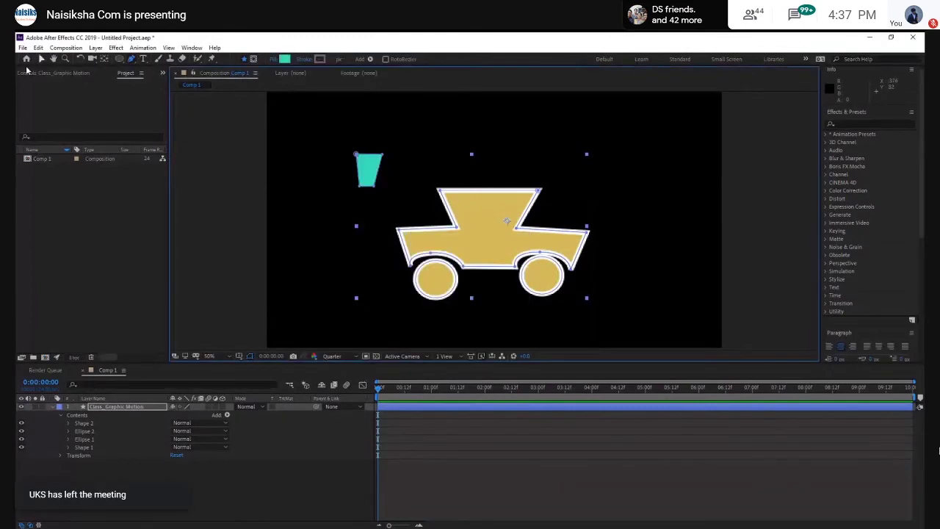
{"action": "left_click_drag", "start_coordinate": [368, 171], "coordinate": [473, 214]}
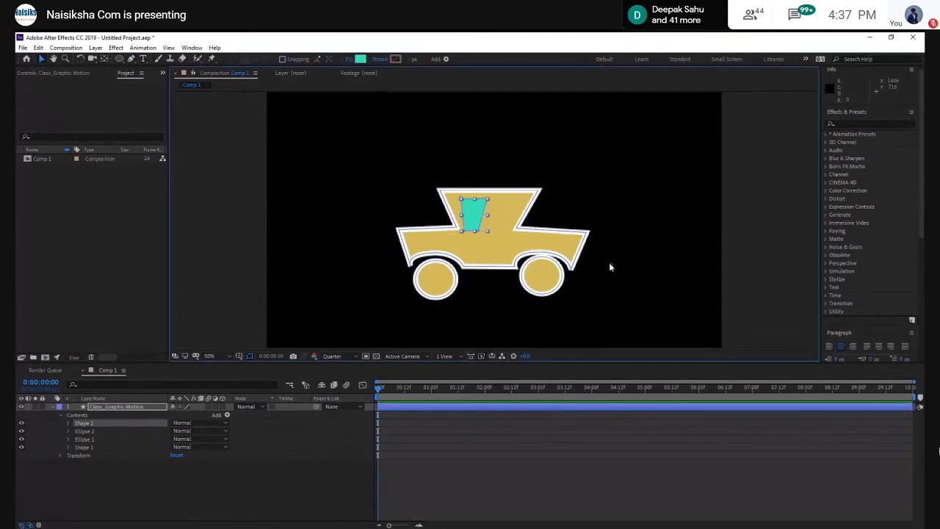
{"action": "left_click", "coordinate": [610, 265]}
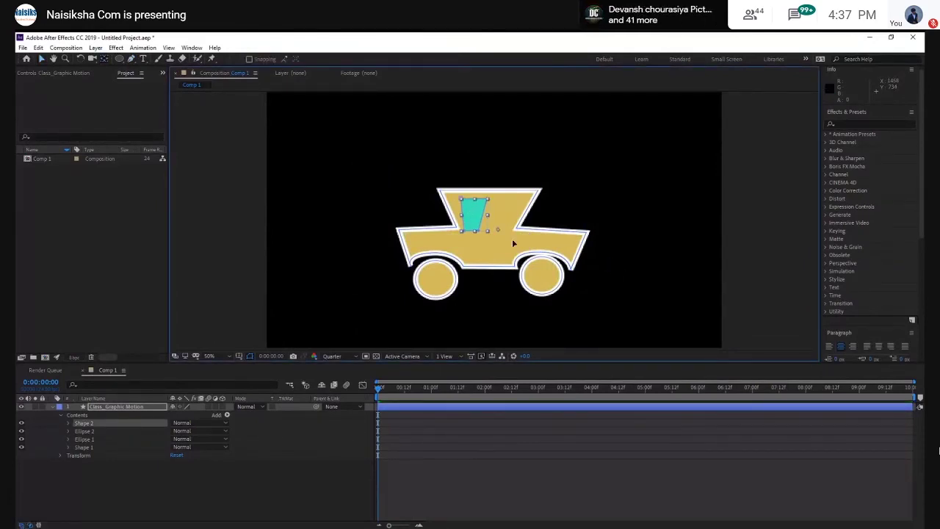
Step: Switch focus back to the After Effects window with Alt+Tab
{"action": "mouse_move", "coordinate": [443, 279]}
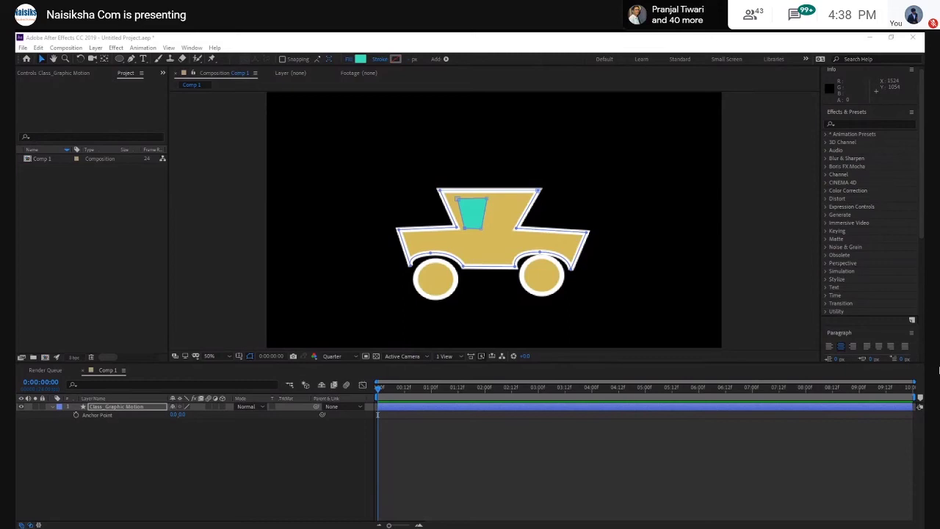
{"action": "key", "text": "alt+Tab"}
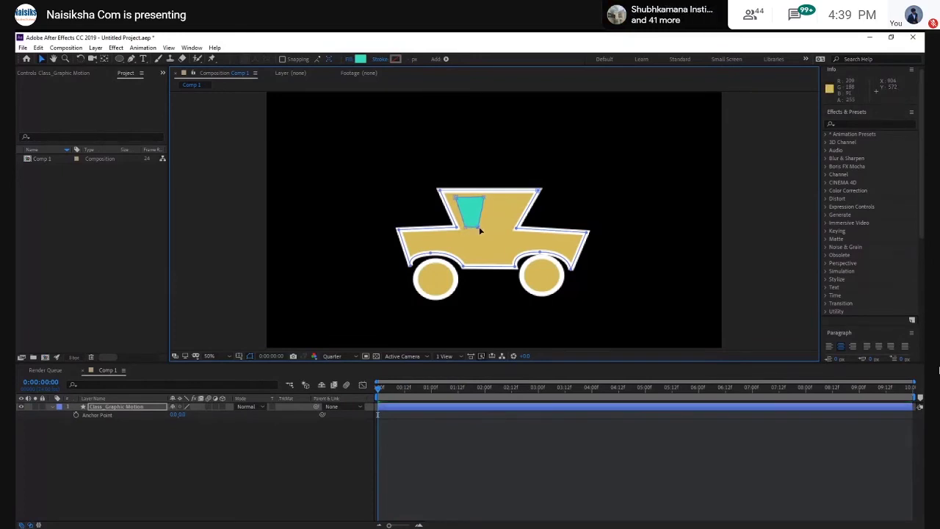
Step: Shrink the left and right wheels slightly so both match in size
{"action": "left_click", "coordinate": [436, 286]}
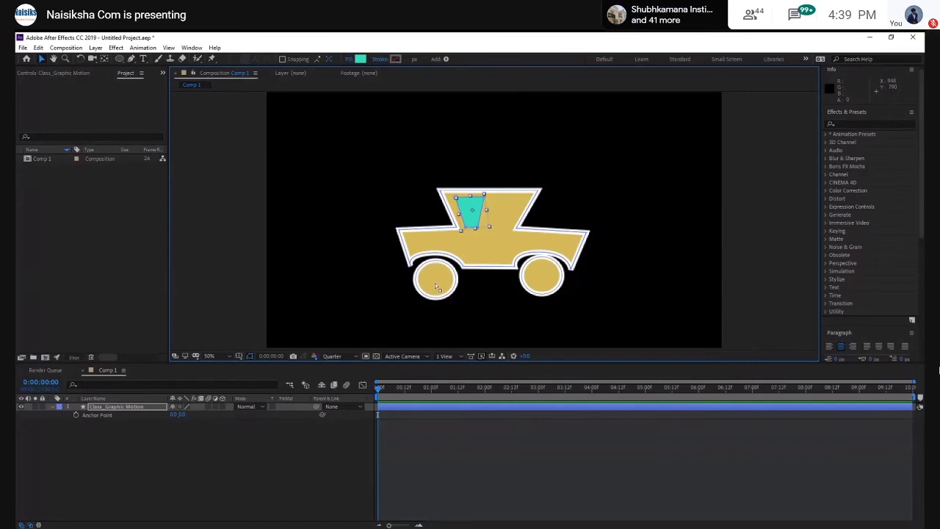
{"action": "left_click", "coordinate": [439, 282]}
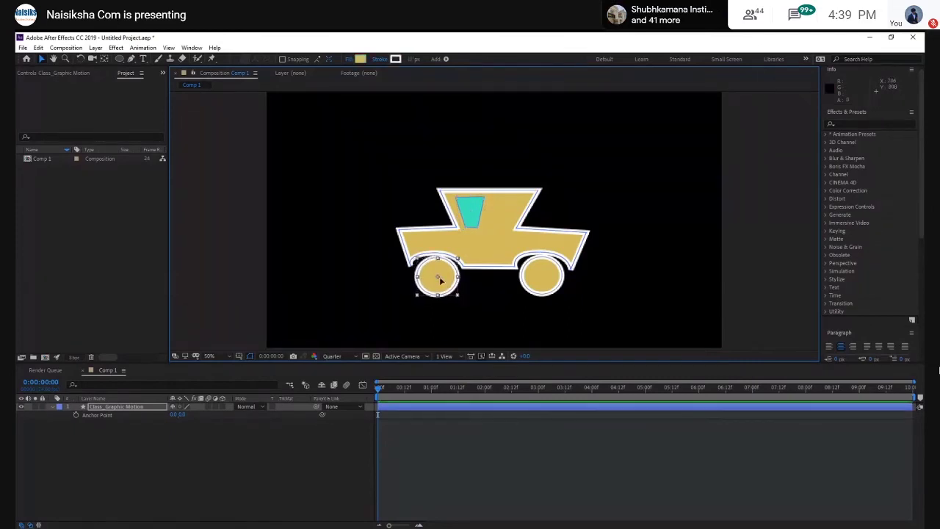
{"action": "left_click_drag", "start_coordinate": [441, 281], "coordinate": [439, 277]}
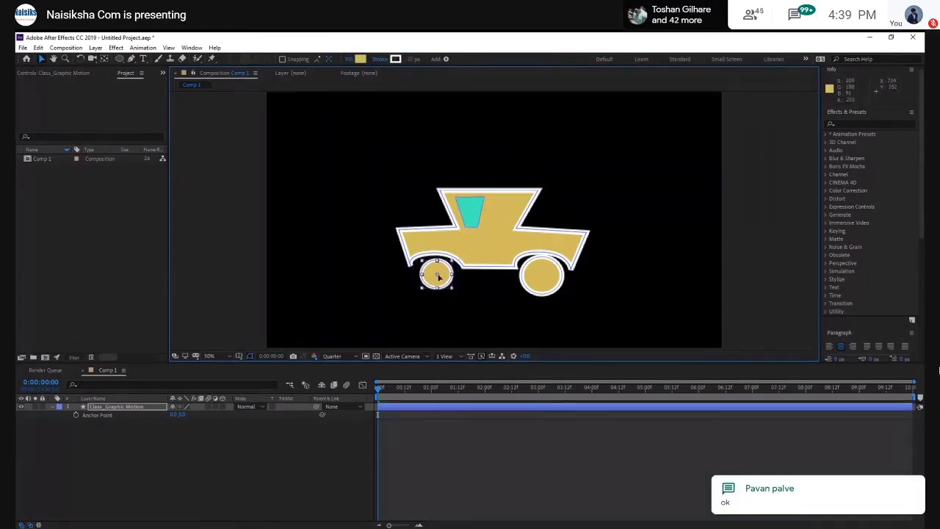
{"action": "left_click", "coordinate": [541, 275]}
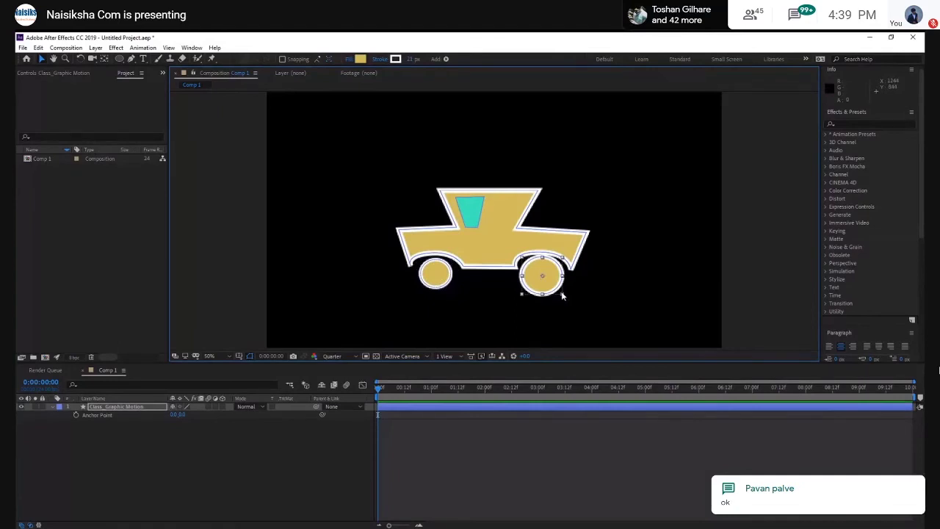
{"action": "left_click_drag", "start_coordinate": [562, 296], "coordinate": [556, 292]}
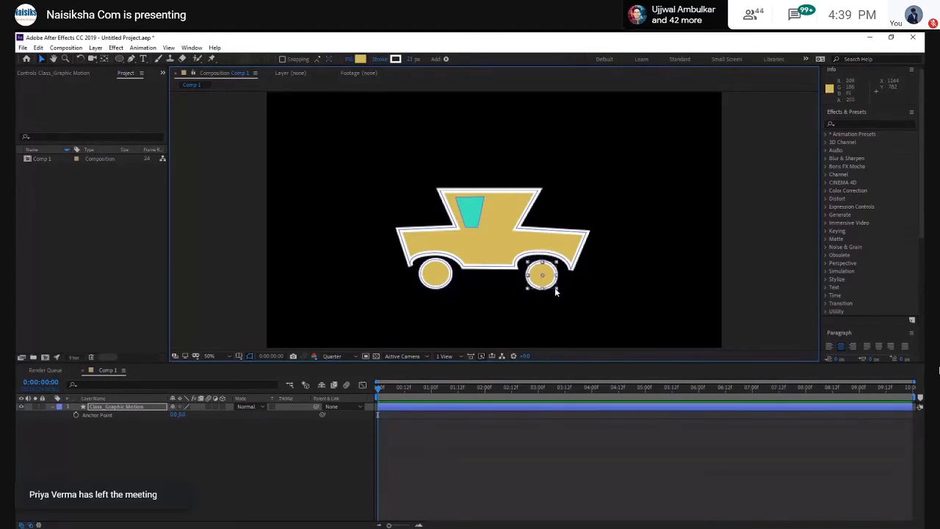
{"action": "left_click", "coordinate": [539, 289]}
Step: Recentre the car in the viewer, zoom out, and select the car layer
{"action": "left_click_drag", "start_coordinate": [499, 254], "coordinate": [475, 266]}
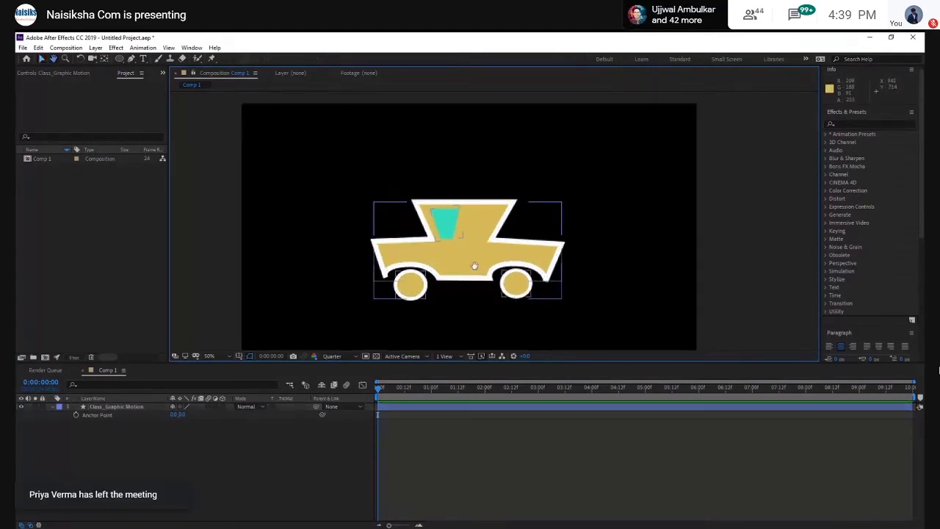
{"action": "key", "text": "comma"}
{"action": "key", "text": "period"}
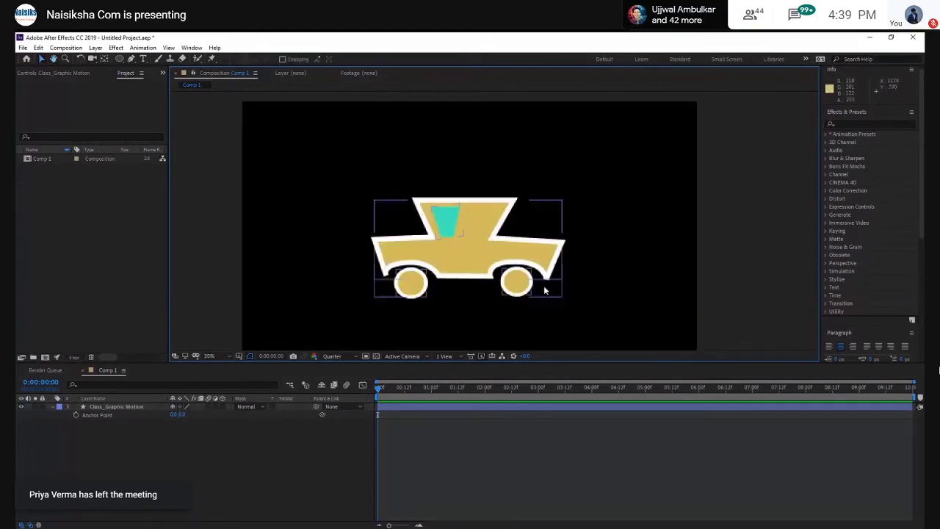
{"action": "mouse_move", "coordinate": [474, 284]}
{"action": "left_mouse_down"}
{"action": "mouse_move", "coordinate": [492, 275]}
{"action": "mouse_move", "coordinate": [480, 285]}
{"action": "mouse_move", "coordinate": [479, 256]}
{"action": "left_mouse_up"}
{"action": "key", "text": "comma"}
{"action": "left_click", "coordinate": [487, 255]}
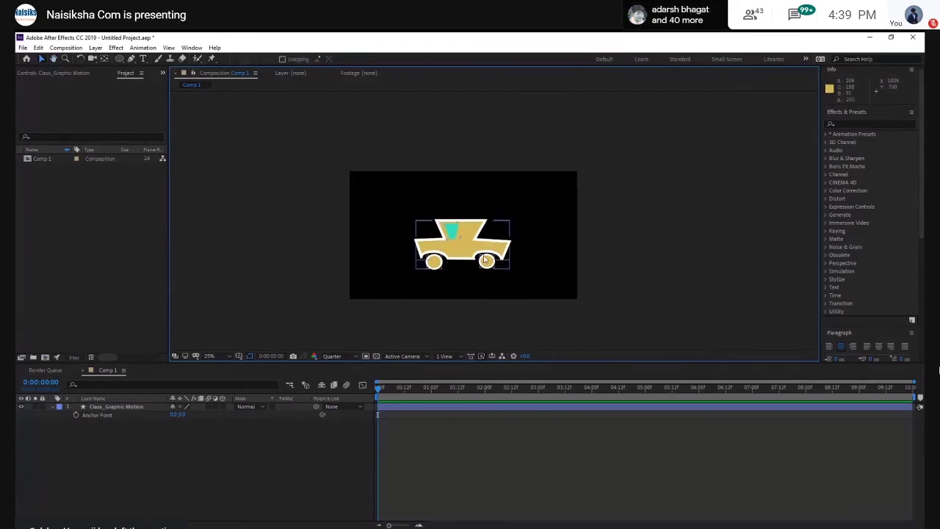
Step: Expand the car layer's Transform group, showing Scale at 100% and Rotation at 0°
{"action": "left_click", "coordinate": [141, 408]}
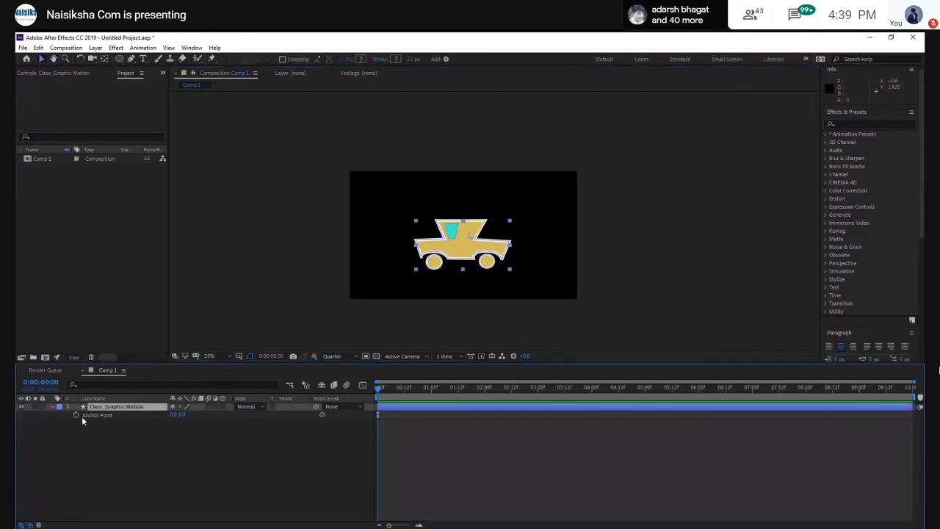
{"action": "key", "text": "s"}
{"action": "left_click", "coordinate": [54, 407]}
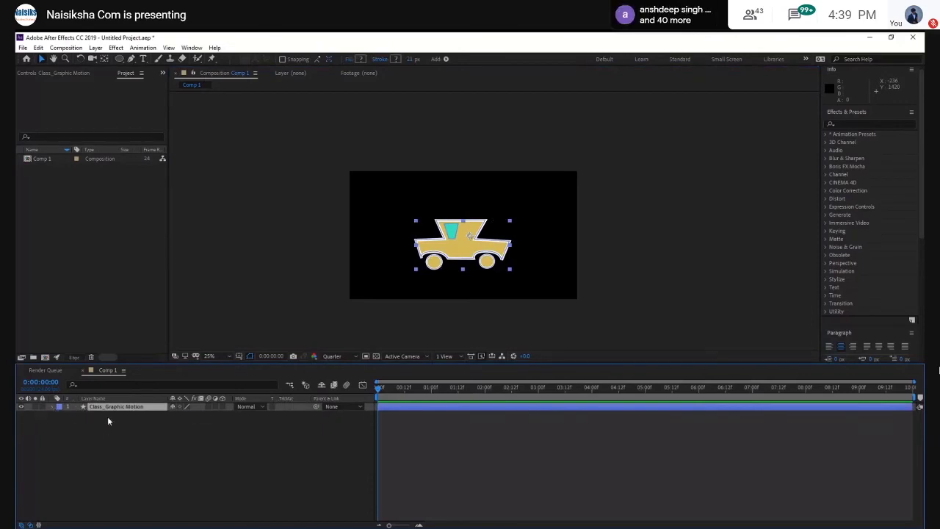
{"action": "left_click", "coordinate": [50, 406]}
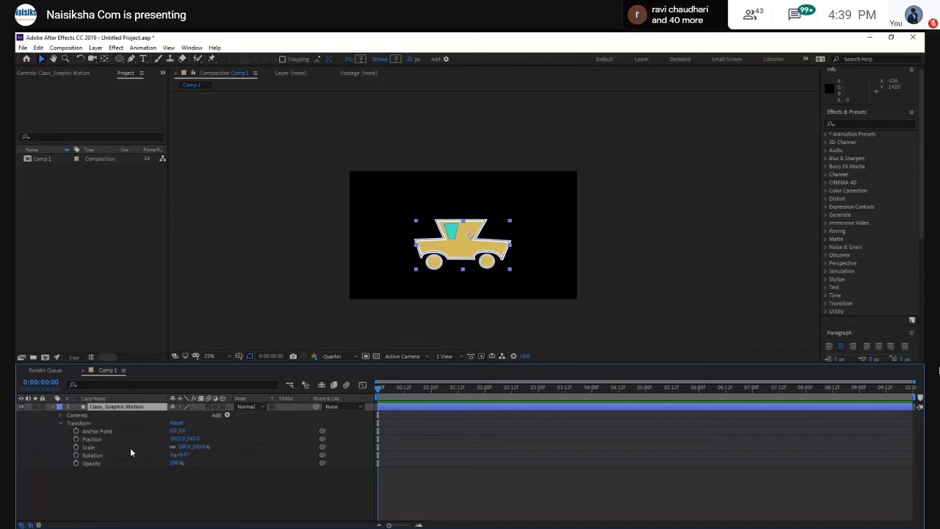
Step: Keyframe the car's Scale at 0:00 and squash it vertically at one second
{"action": "left_click", "coordinate": [79, 442]}
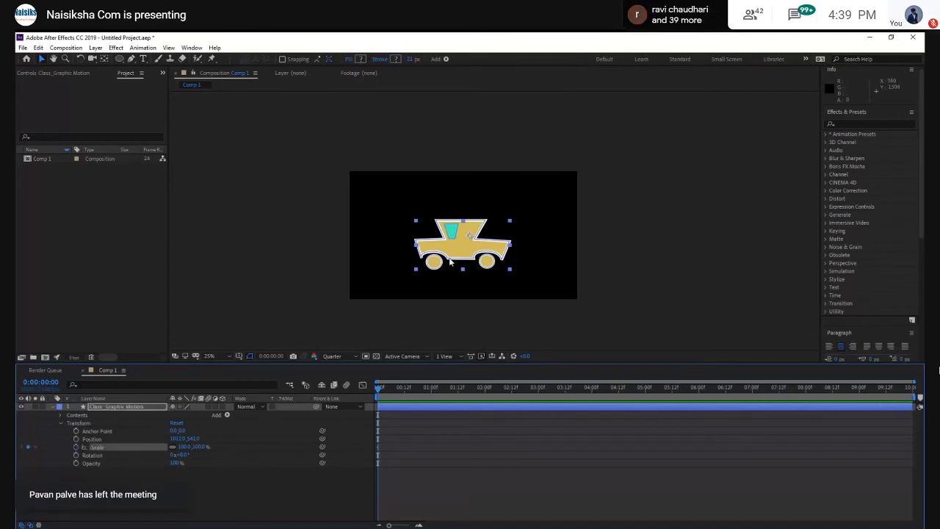
{"action": "left_click_drag", "start_coordinate": [378, 387], "coordinate": [430, 400]}
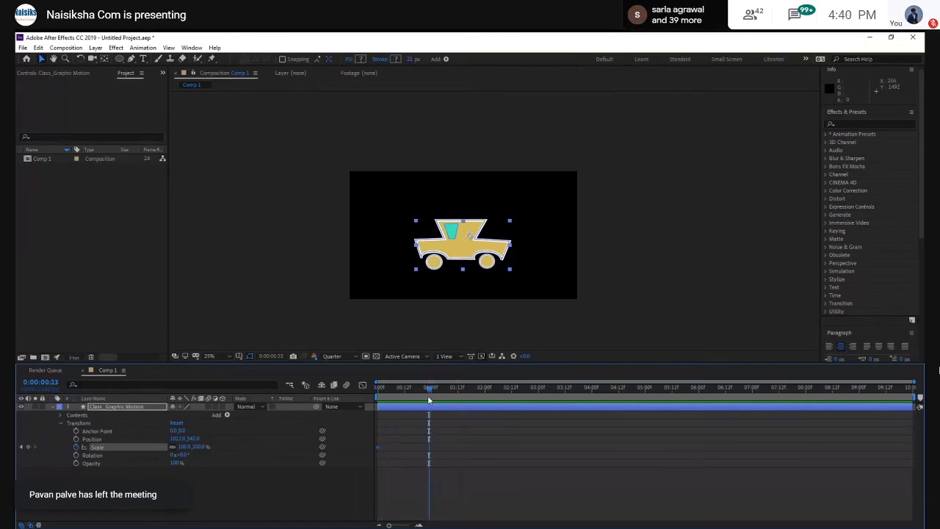
{"action": "left_click_drag", "start_coordinate": [429, 400], "coordinate": [432, 400]}
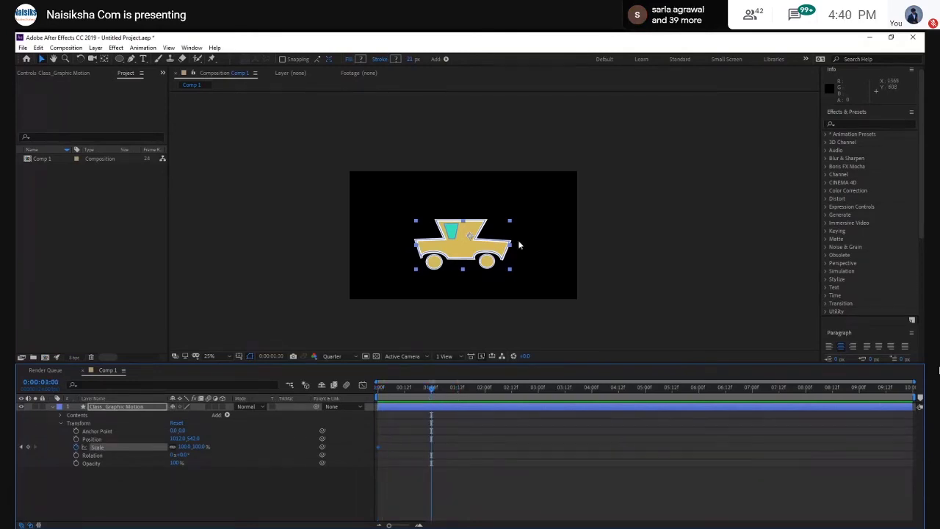
{"action": "left_click_drag", "start_coordinate": [174, 450], "coordinate": [262, 451]}
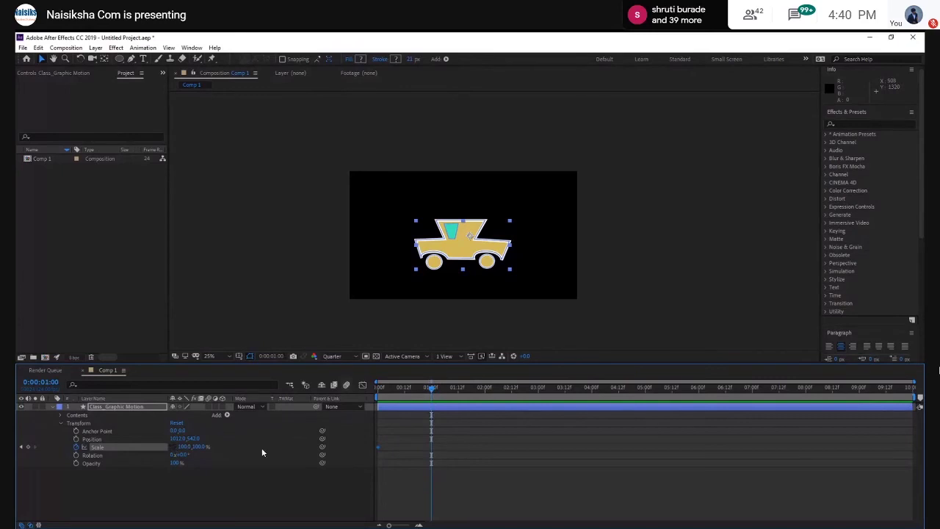
{"action": "mouse_move", "coordinate": [192, 446]}
{"action": "left_mouse_down"}
{"action": "mouse_move", "coordinate": [184, 446]}
{"action": "mouse_move", "coordinate": [192, 446]}
{"action": "left_mouse_up"}
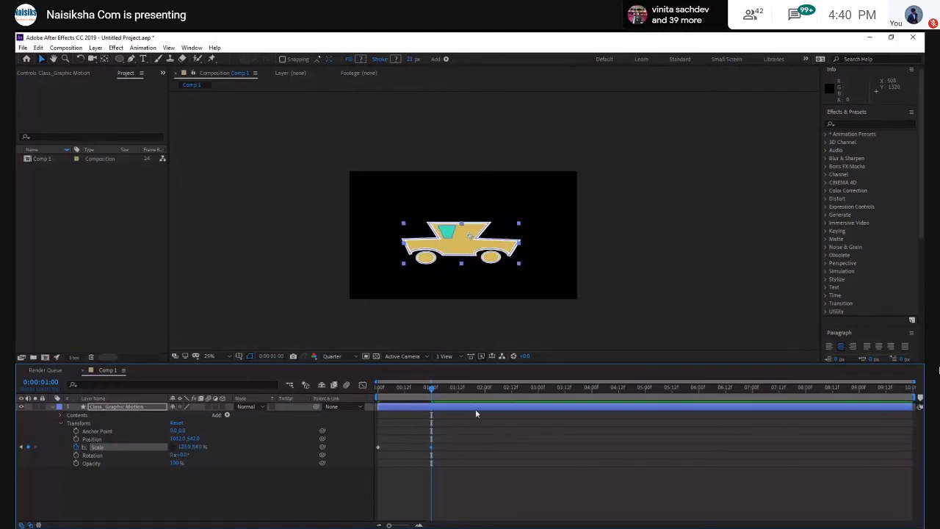
Step: Paste alternating normal and squashed Scale keyframes at each second from 2 to 8 seconds
{"action": "left_click_drag", "start_coordinate": [433, 393], "coordinate": [484, 390]}
{"action": "left_click", "coordinate": [378, 447]}
{"action": "key", "text": "ctrl+v"}
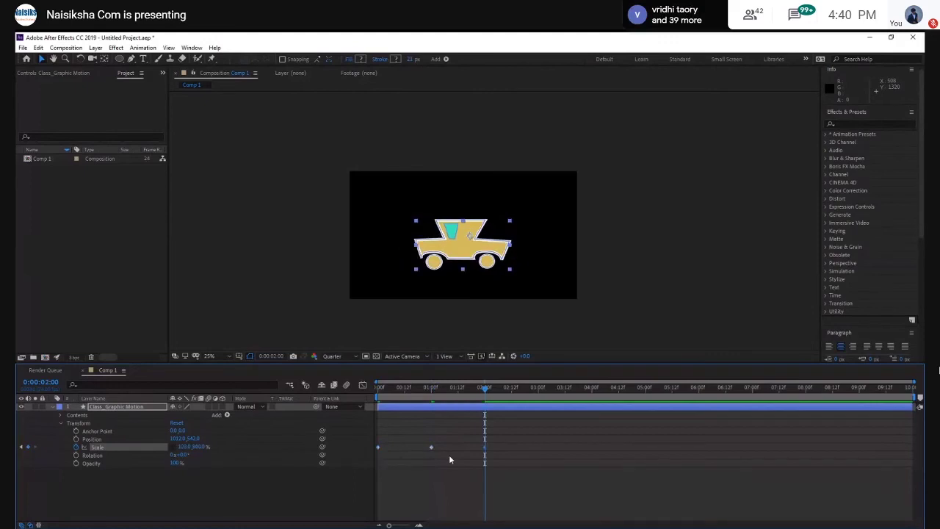
{"action": "left_click_drag", "start_coordinate": [485, 390], "coordinate": [539, 390]}
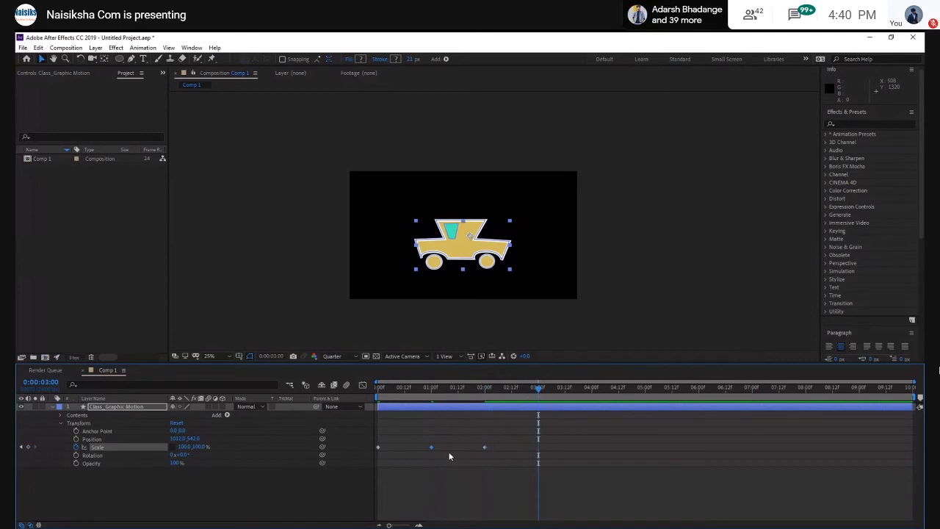
{"action": "key", "text": "Return"}
{"action": "left_click_drag", "start_coordinate": [545, 389], "coordinate": [592, 391]}
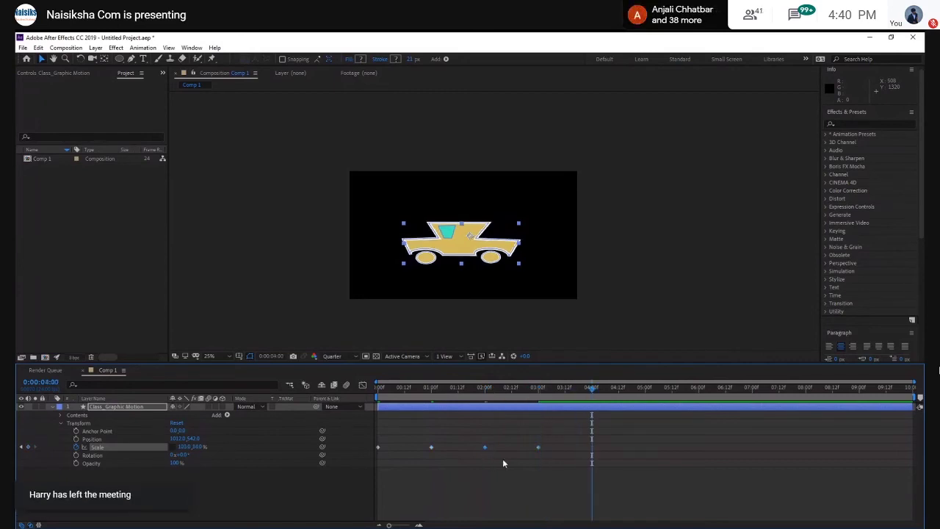
{"action": "key", "text": "ctrl+v"}
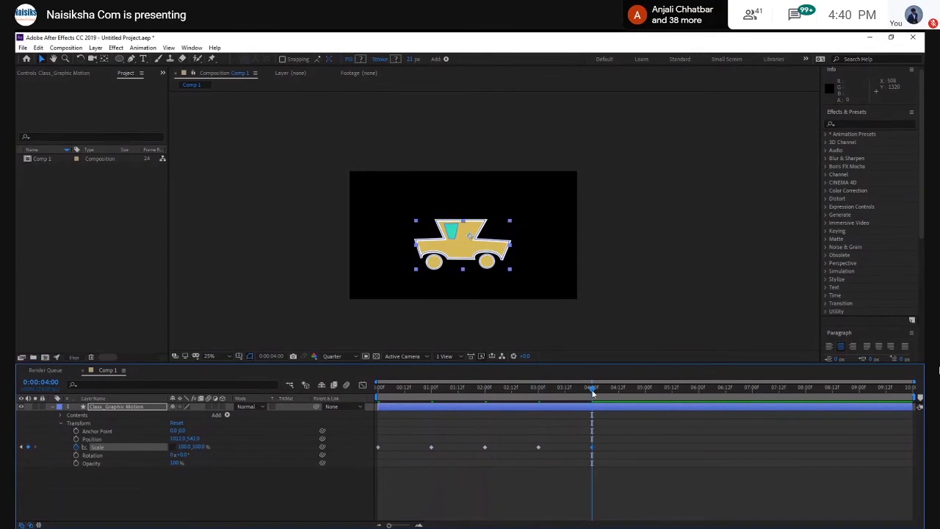
{"action": "left_click_drag", "start_coordinate": [593, 392], "coordinate": [645, 392]}
{"action": "key", "text": "ctrl+v"}
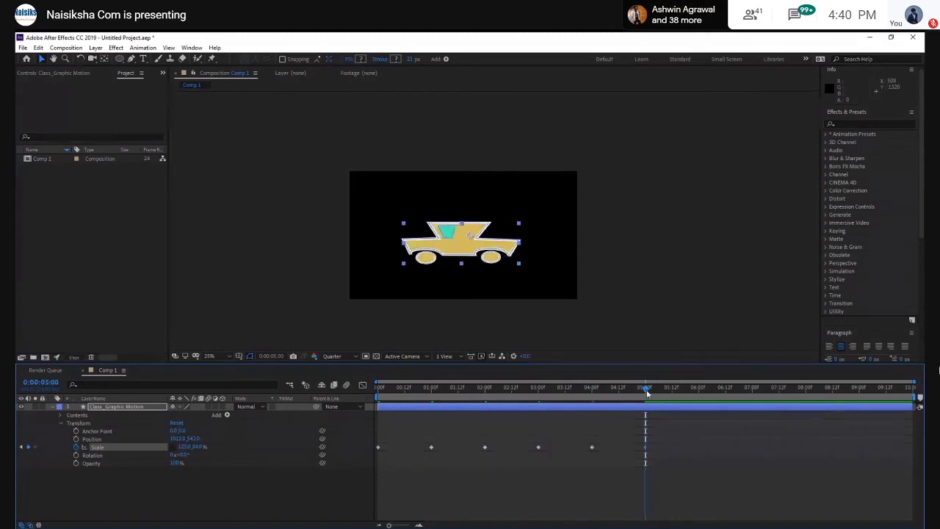
{"action": "left_click_drag", "start_coordinate": [646, 389], "coordinate": [699, 393]}
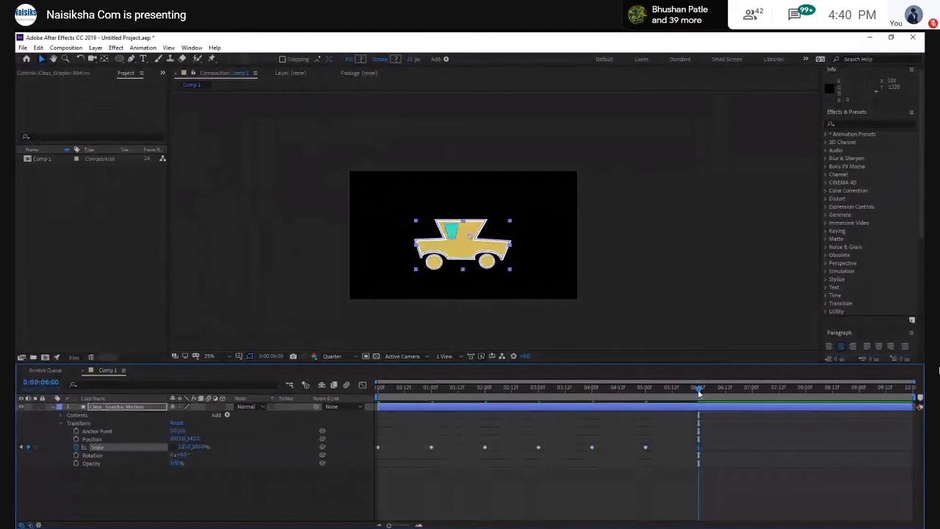
{"action": "left_click_drag", "start_coordinate": [697, 389], "coordinate": [805, 389]}
{"action": "key", "text": "ctrl+v"}
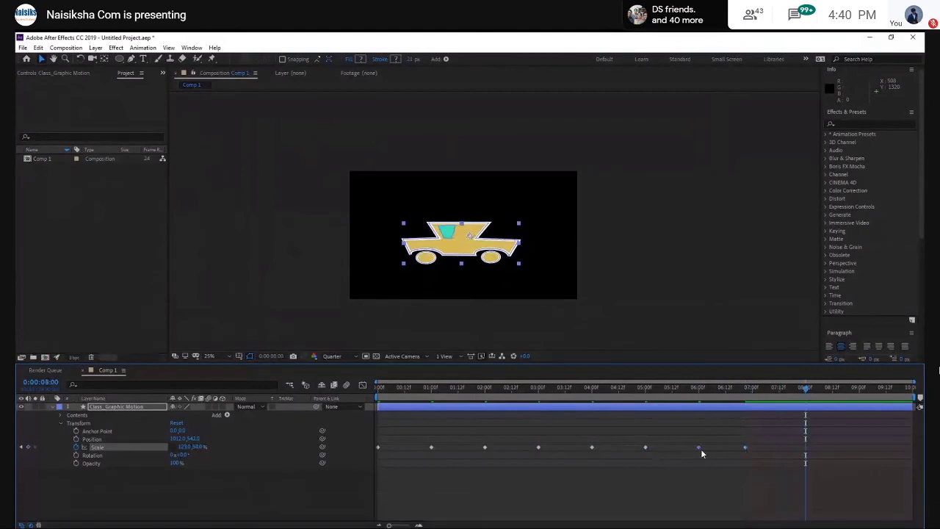
{"action": "key", "text": "ctrl+v"}
Step: Paste a wide, flat Scale pose at 9:00 and a tall, narrow pose at 9:23, then return to start
{"action": "left_click", "coordinate": [823, 396]}
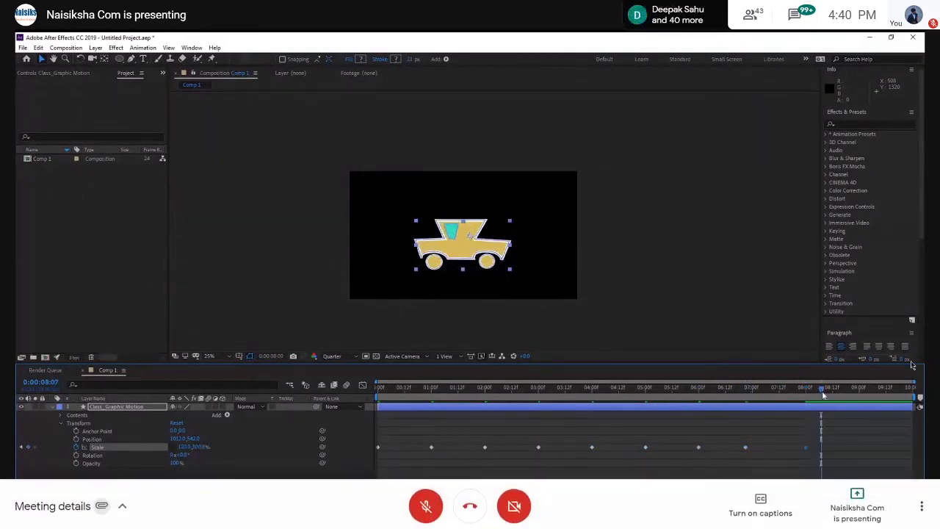
{"action": "left_click", "coordinate": [860, 388]}
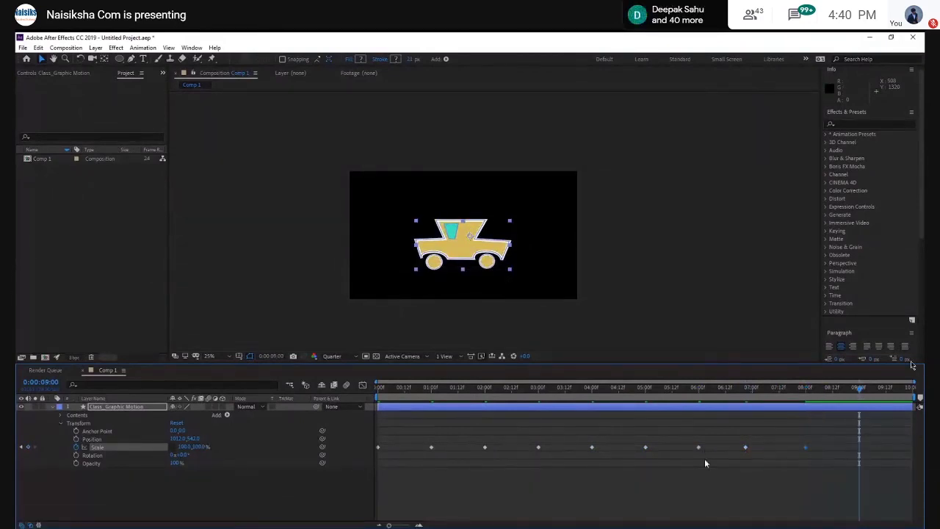
{"action": "left_click", "coordinate": [746, 448]}
{"action": "key", "text": "ctrl+c"}
{"action": "key", "text": "ctrl+v"}
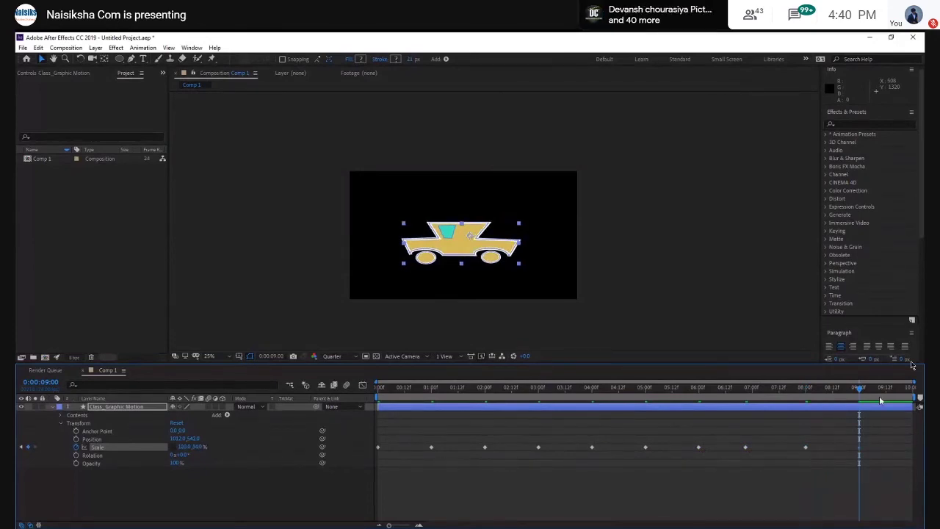
{"action": "left_click_drag", "start_coordinate": [858, 389], "coordinate": [911, 390]}
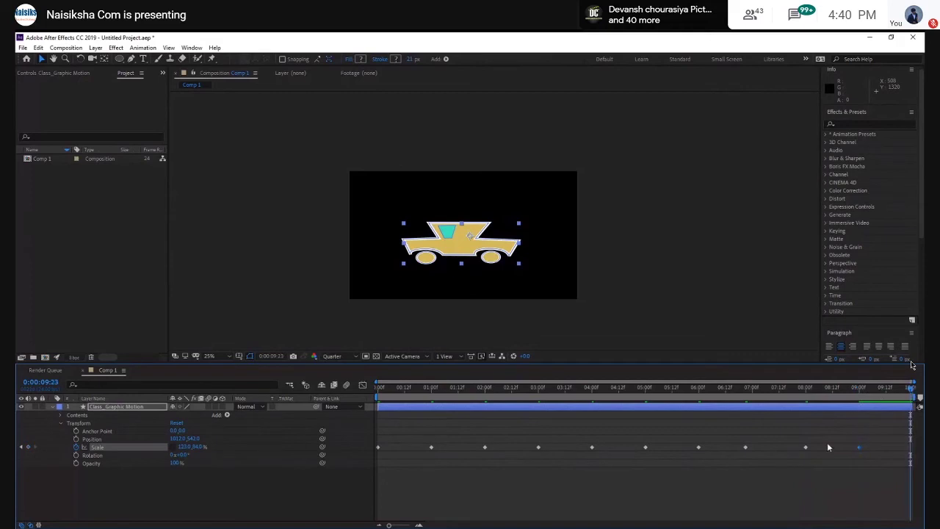
{"action": "key", "text": "ctrl+c"}
{"action": "key", "text": "ctrl+v"}
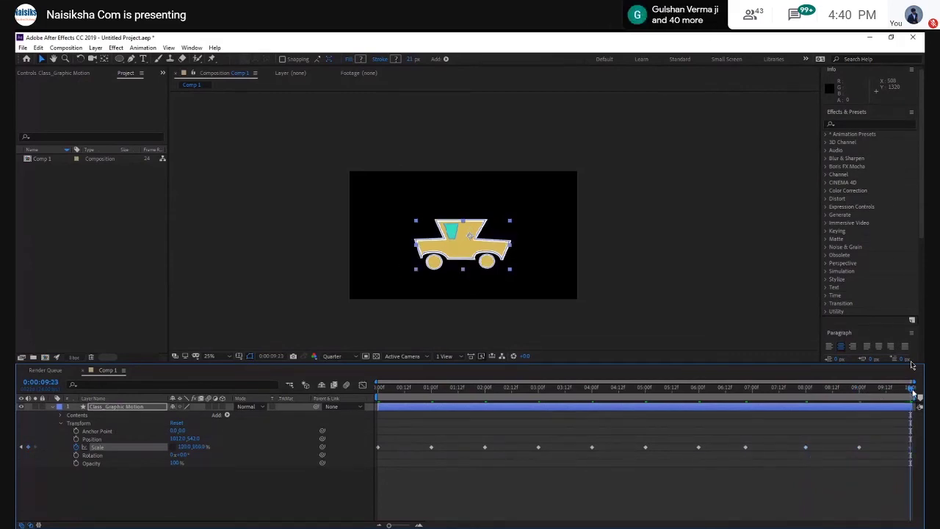
{"action": "key", "text": "Home"}
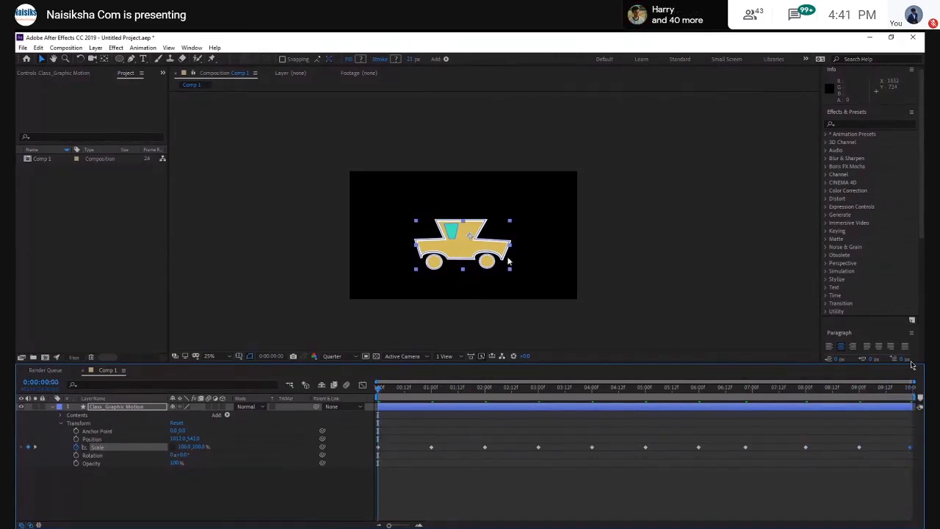
{"action": "left_click", "coordinate": [722, 257]}
{"action": "key", "text": "period"}
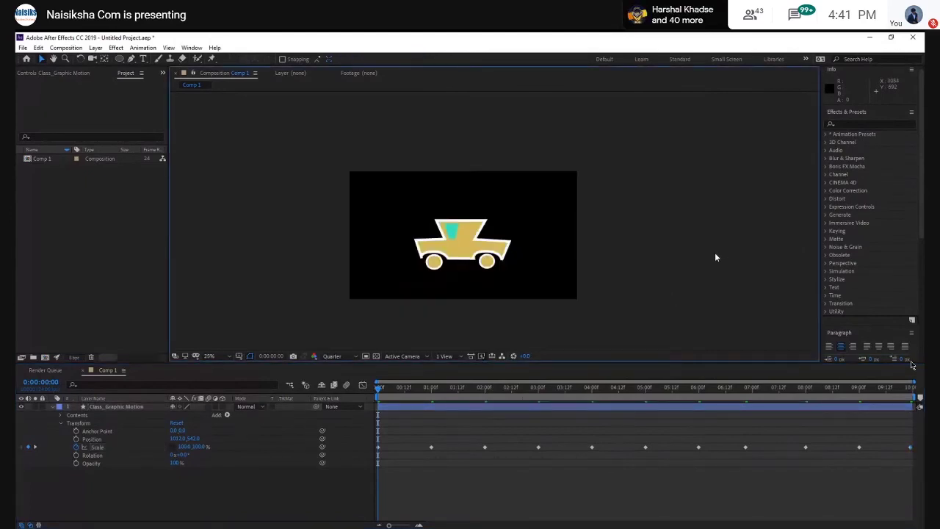
{"action": "left_click_drag", "start_coordinate": [703, 277], "coordinate": [729, 248]}
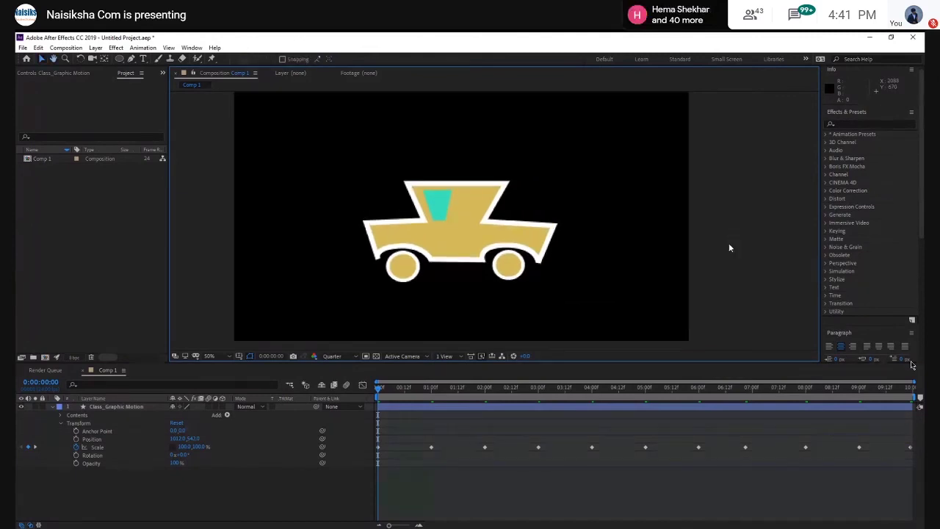
{"action": "left_click", "coordinate": [119, 409]}
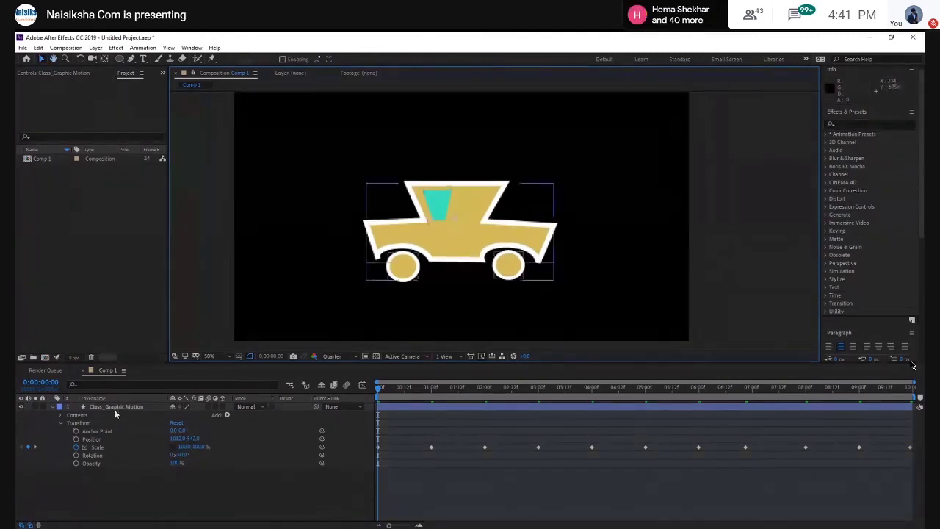
{"action": "left_click", "coordinate": [594, 261]}
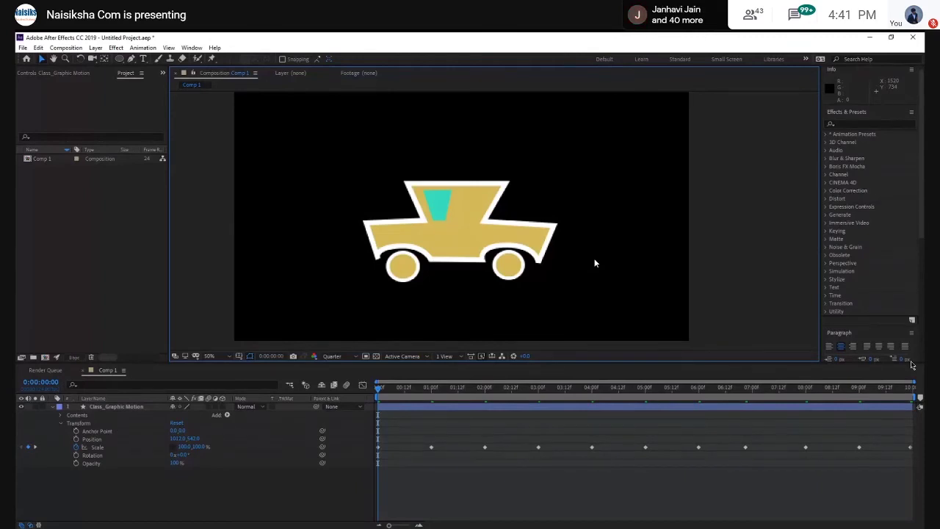
{"action": "key", "text": "space"}
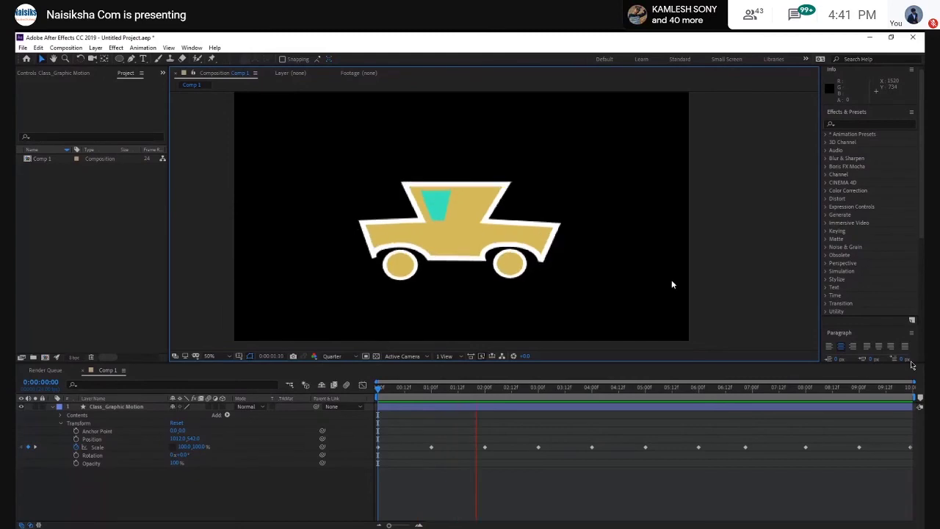
{"action": "key", "text": "comma"}
{"action": "key", "text": "comma"}
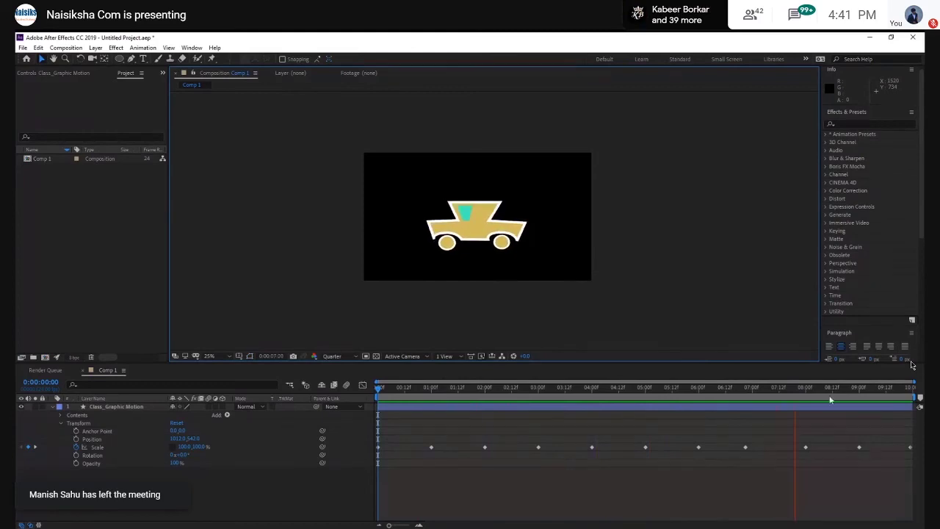
{"action": "left_click_drag", "start_coordinate": [867, 407], "coordinate": [403, 408]}
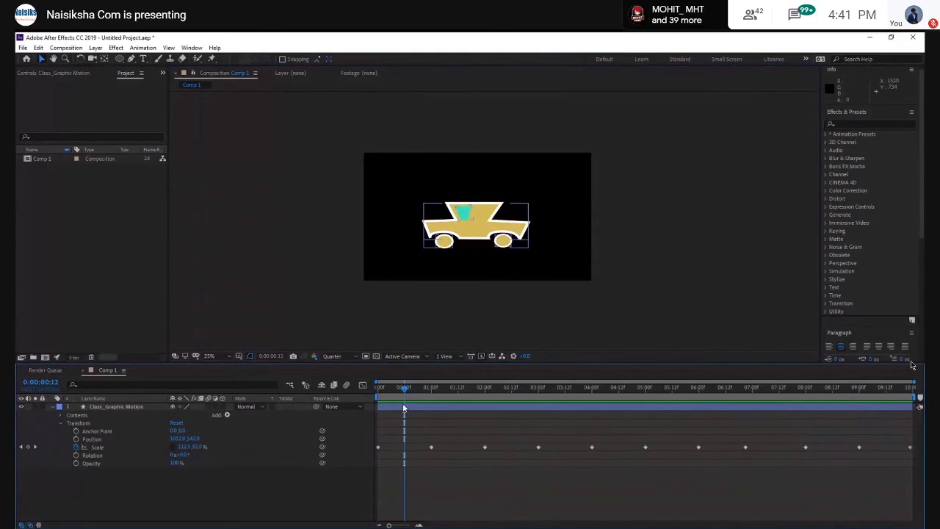
Step: Keyframe the car's Position at 0:00 and raise it slightly at 1:00 for the first hop
{"action": "left_click", "coordinate": [75, 439]}
{"action": "key", "text": "Home"}
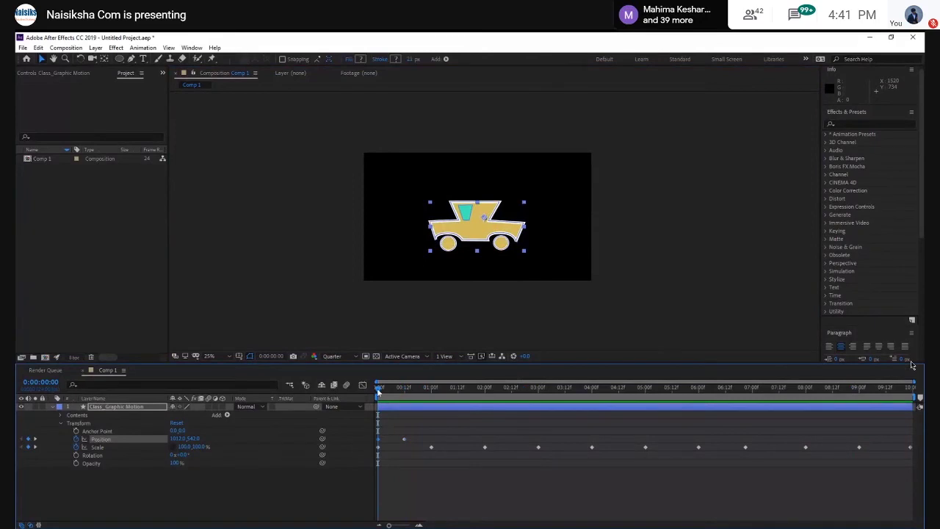
{"action": "left_click_drag", "start_coordinate": [379, 388], "coordinate": [413, 388]}
{"action": "left_click", "coordinate": [404, 389]}
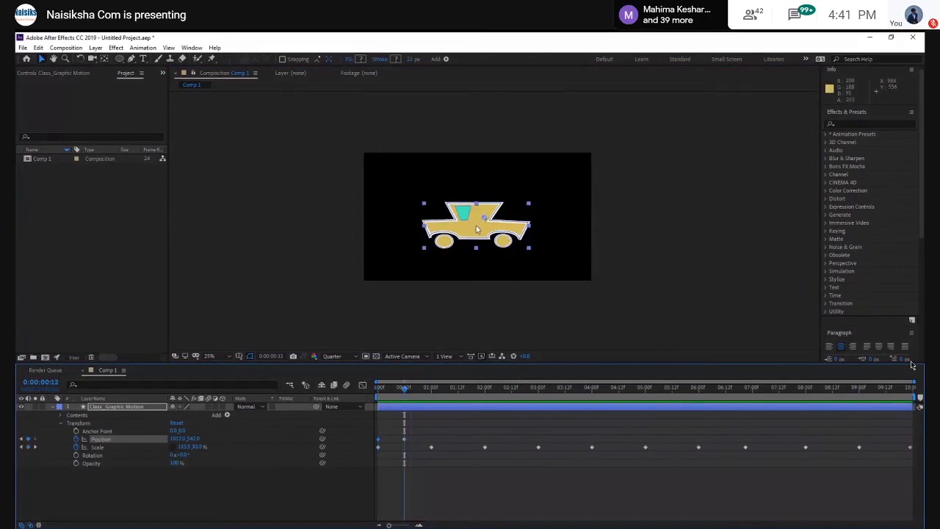
{"action": "left_click_drag", "start_coordinate": [406, 390], "coordinate": [367, 398]}
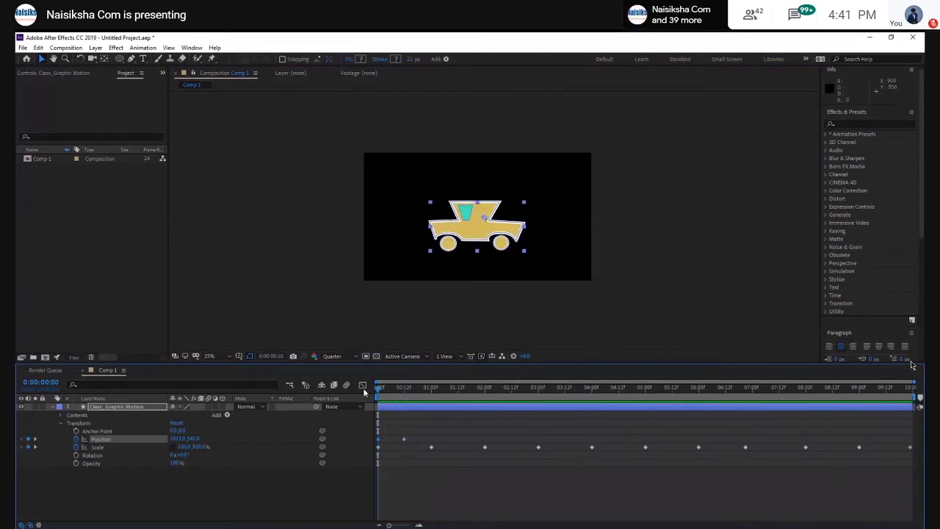
{"action": "left_click_drag", "start_coordinate": [477, 228], "coordinate": [481, 218]}
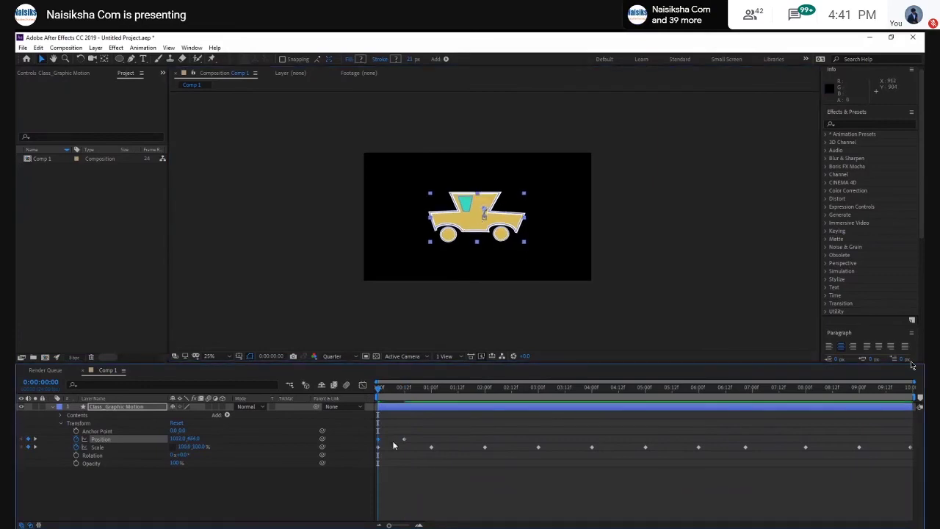
{"action": "left_click_drag", "start_coordinate": [423, 389], "coordinate": [432, 393]}
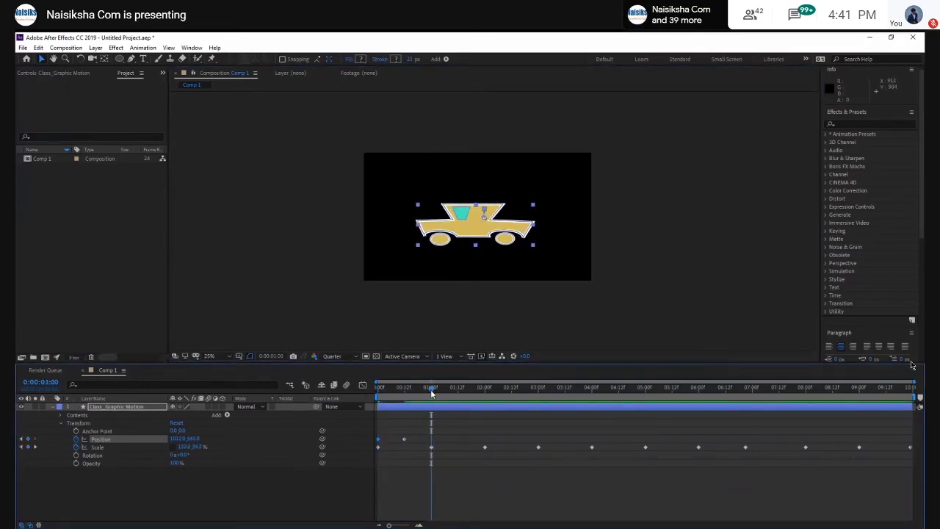
{"action": "key", "text": "shift+Up"}
{"action": "key", "text": "shift+Up"}
{"action": "key", "text": "shift+Up"}
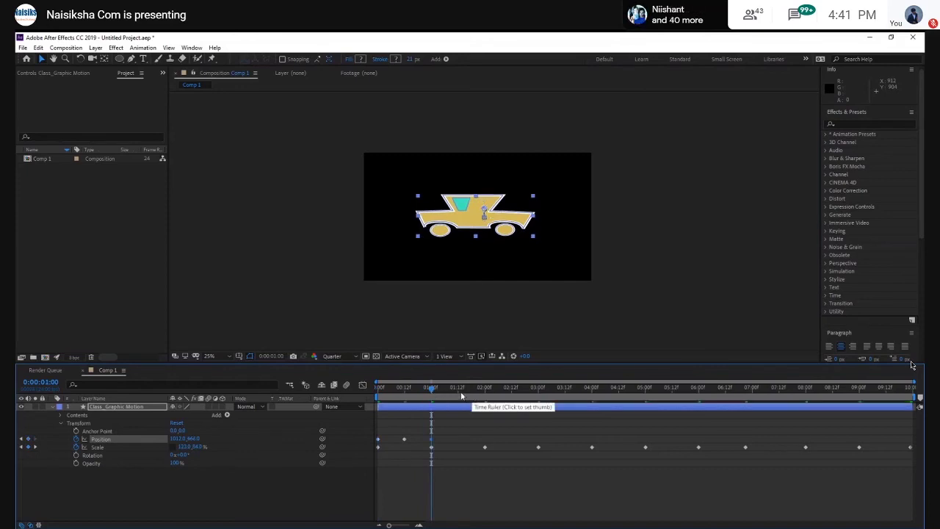
{"action": "left_click", "coordinate": [461, 396]}
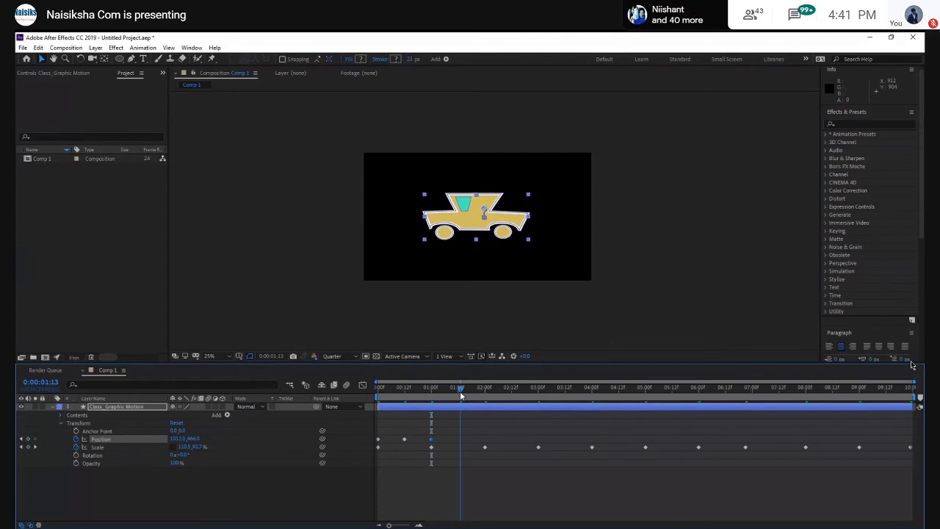
Step: Copy the first hop's Position keyframes and paste them at 2:00
{"action": "left_click_drag", "start_coordinate": [469, 432], "coordinate": [380, 448]}
{"action": "left_click", "coordinate": [486, 390]}
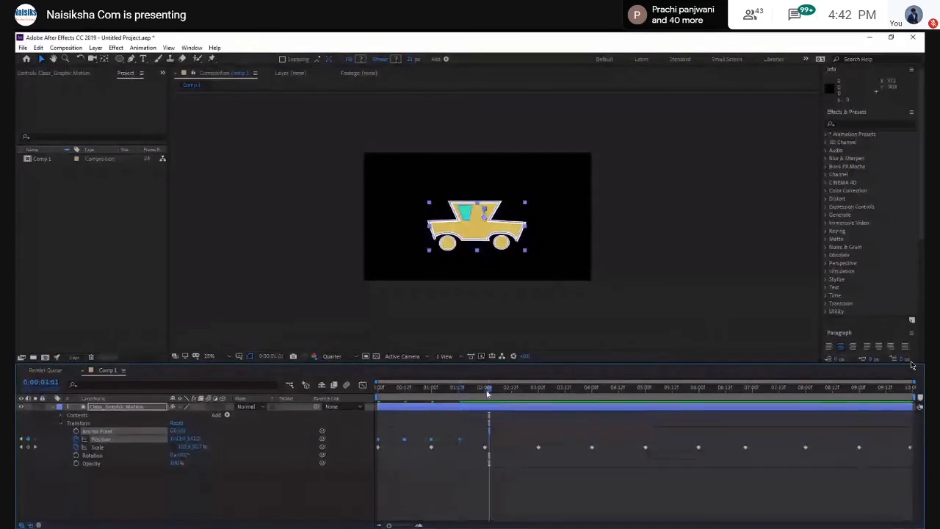
{"action": "left_click_drag", "start_coordinate": [485, 393], "coordinate": [484, 393]}
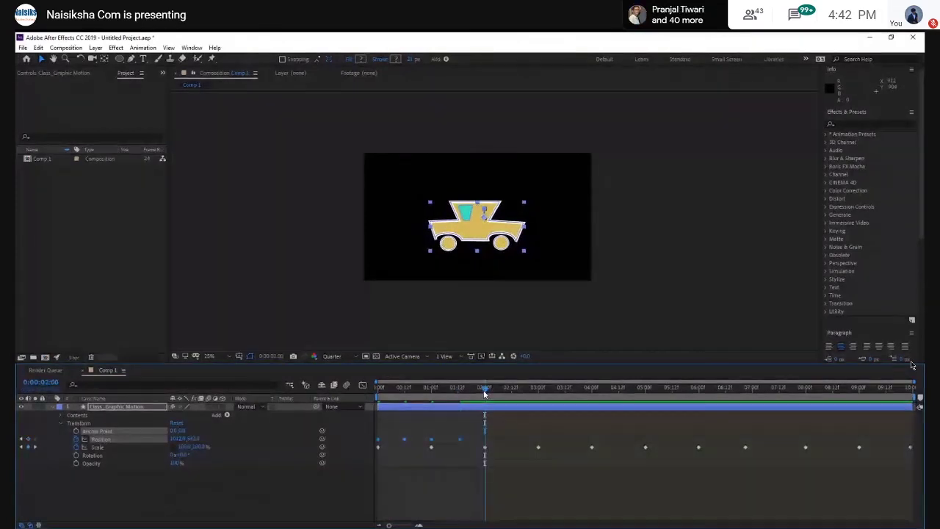
{"action": "key", "text": "ctrl+c"}
{"action": "key", "text": "ctrl+v"}
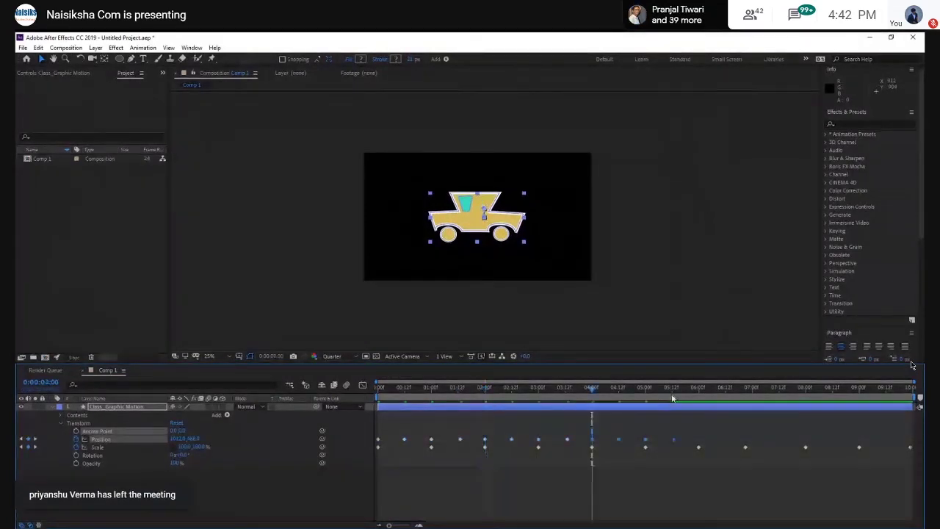
Step: Paste the bounce keyframes again at 06:00 and 07:23, then preview the animation
{"action": "left_click", "coordinate": [700, 389]}
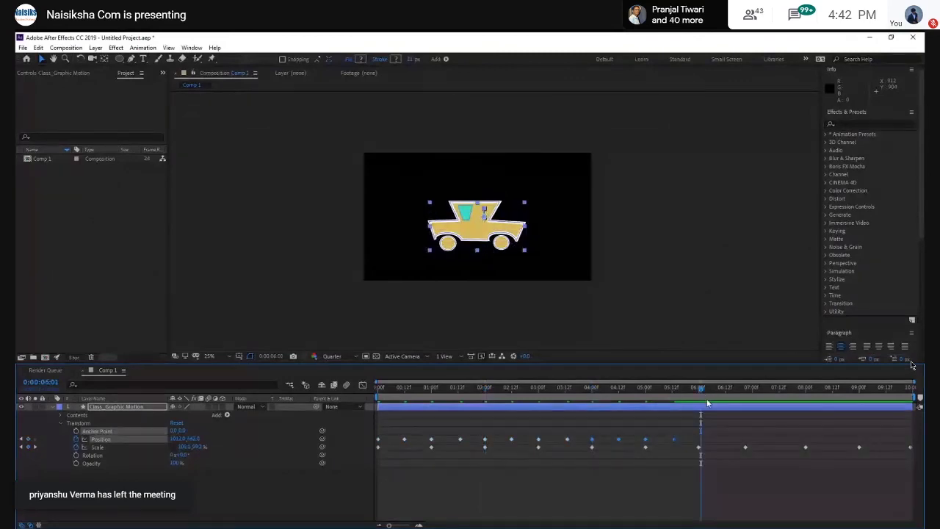
{"action": "key", "text": "ctrl+v"}
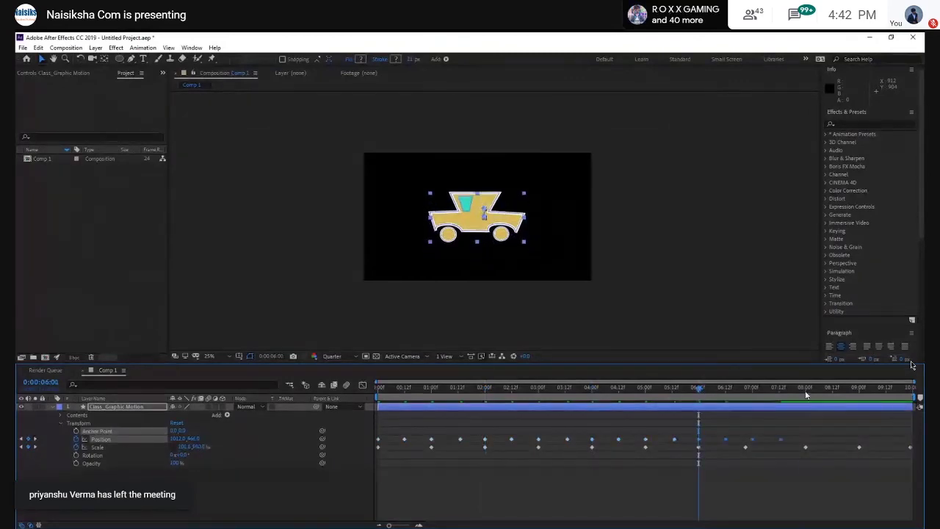
{"action": "left_click", "coordinate": [804, 389]}
{"action": "key", "text": "ctrl+v"}
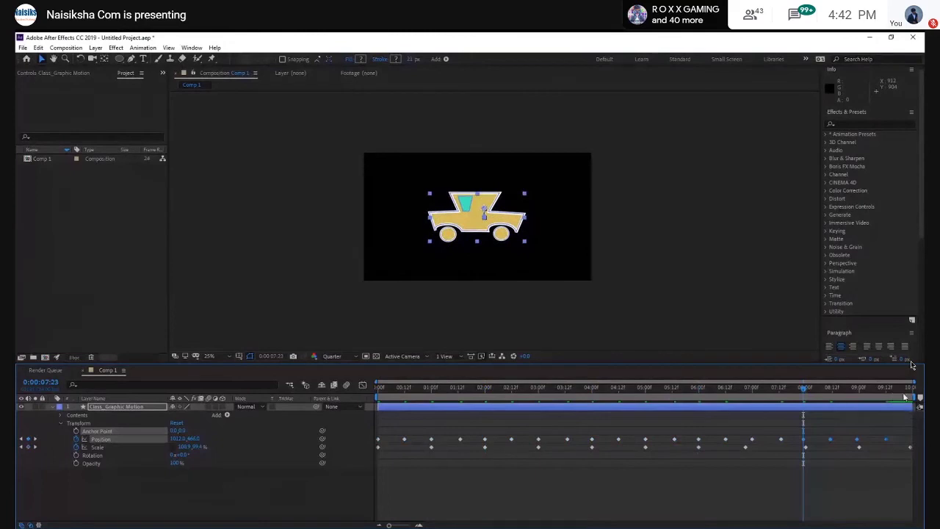
{"action": "left_click", "coordinate": [905, 397]}
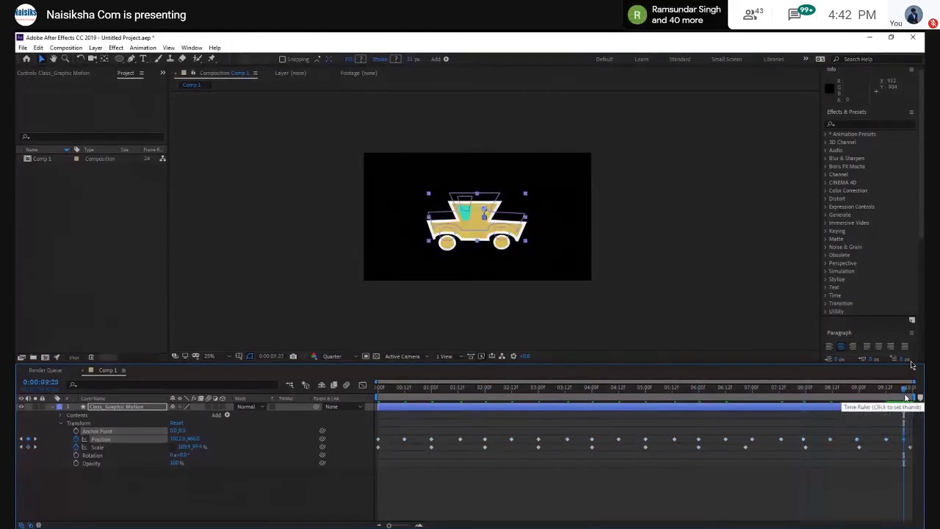
{"action": "key", "text": "space"}
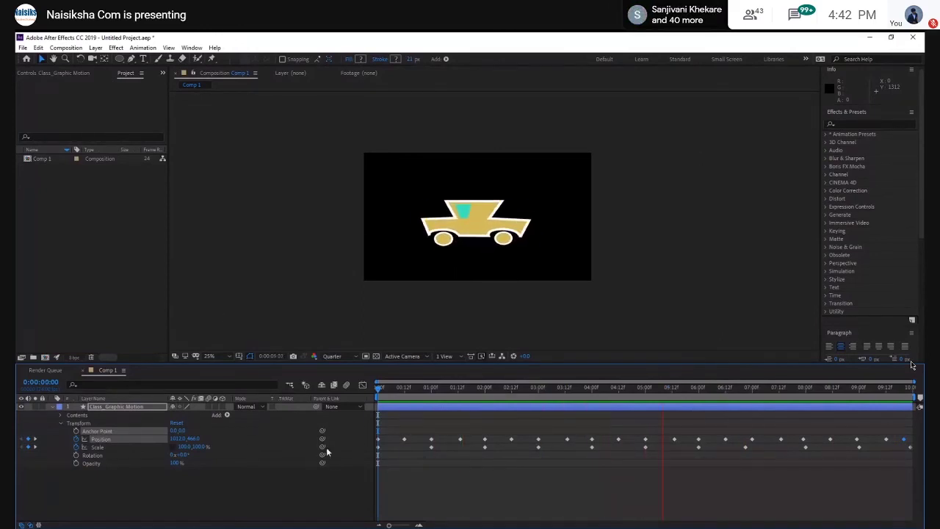
{"action": "key", "text": "space"}
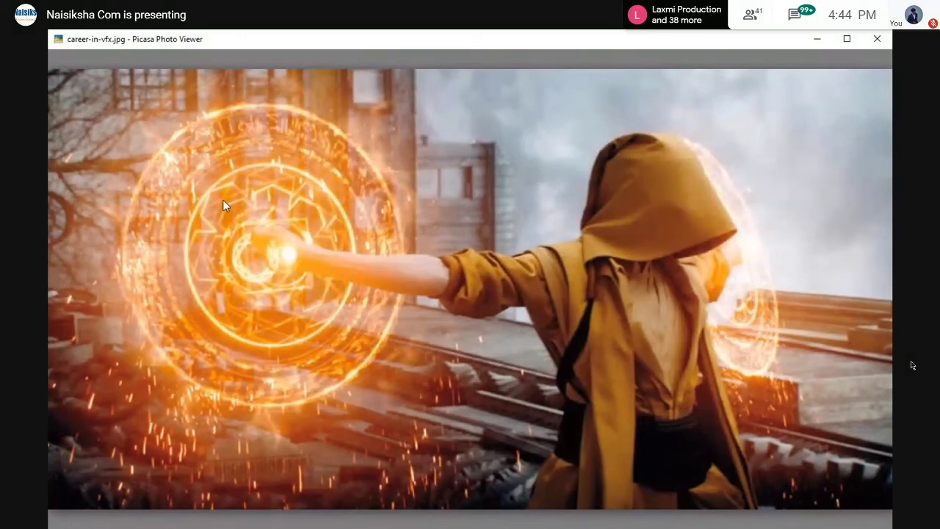
Step: Advance to Image_01_11.jpg, the VFX studio office photo
{"action": "mouse_move", "coordinate": [542, 471]}
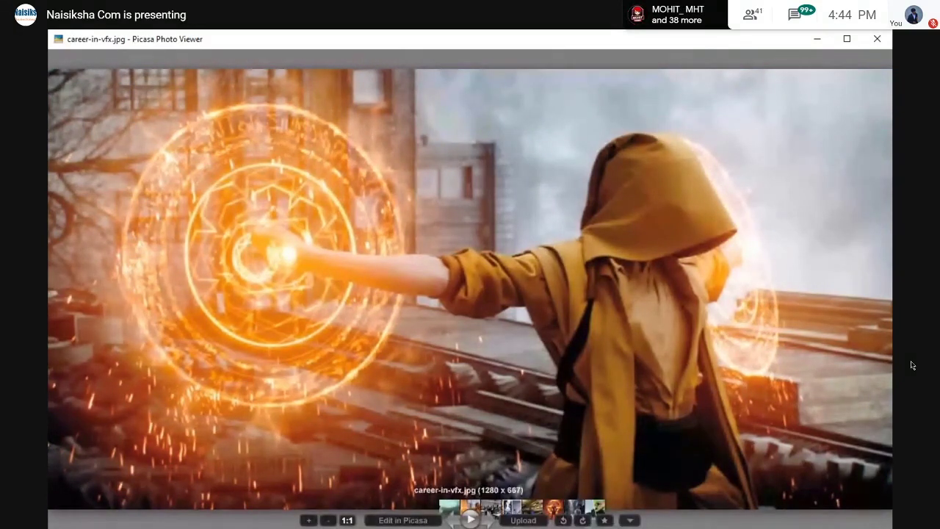
{"action": "left_click", "coordinate": [492, 520]}
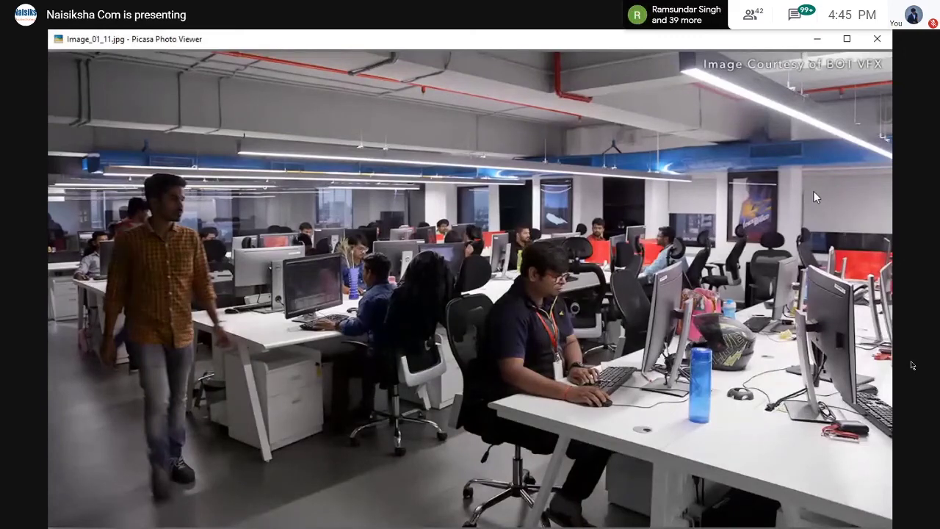
Step: Advance to roto-lab-2.jpg, the rotoscoping lab with rows of workstations
{"action": "mouse_move", "coordinate": [492, 518]}
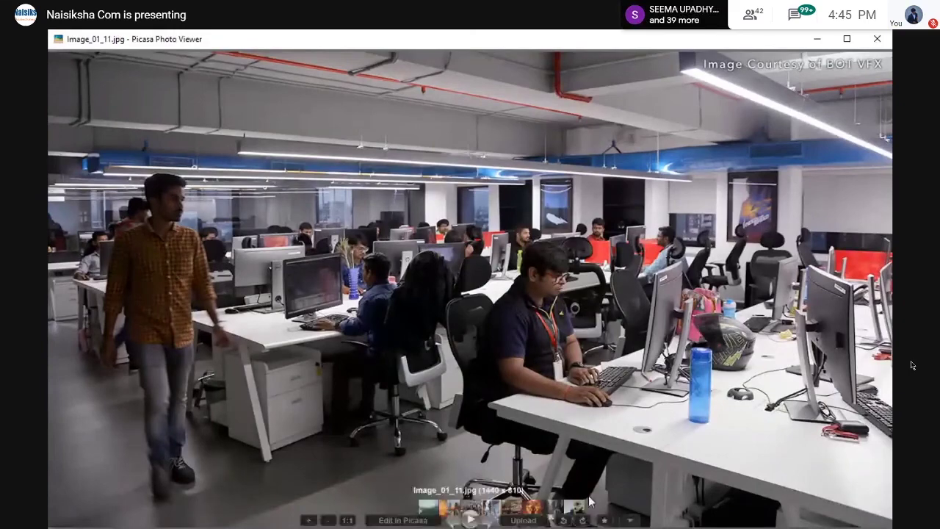
{"action": "left_click", "coordinate": [492, 519]}
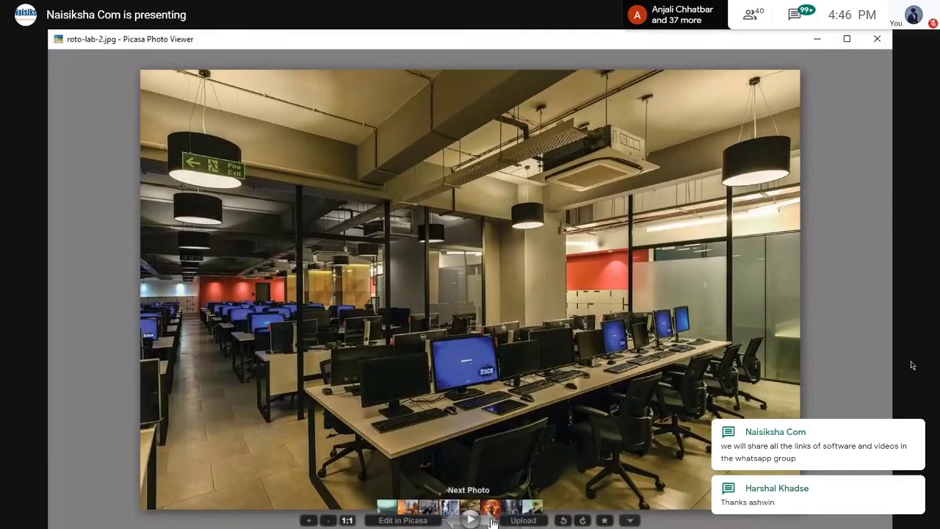
Step: Step through slider01.jpg and the wireframe city render to unnamed.jpg, the tank green-screen comparison
{"action": "left_click", "coordinate": [490, 520]}
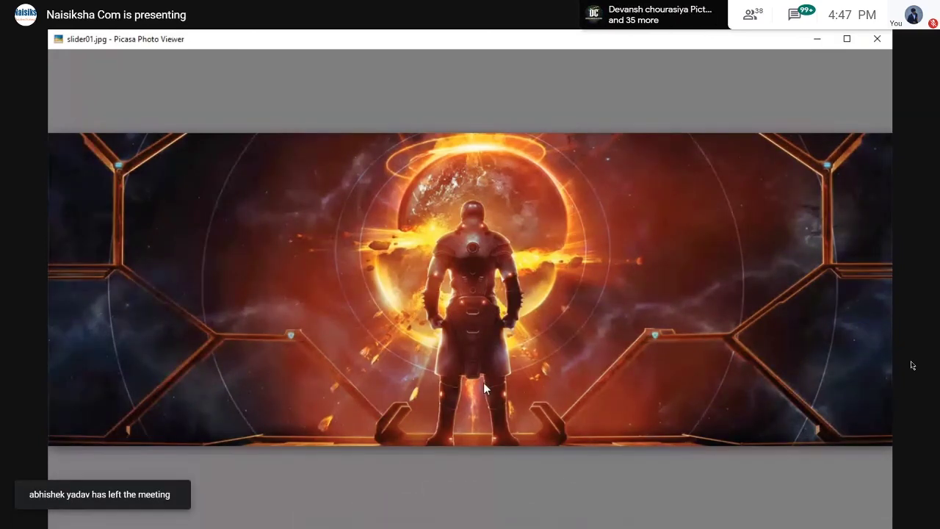
{"action": "mouse_move", "coordinate": [519, 522]}
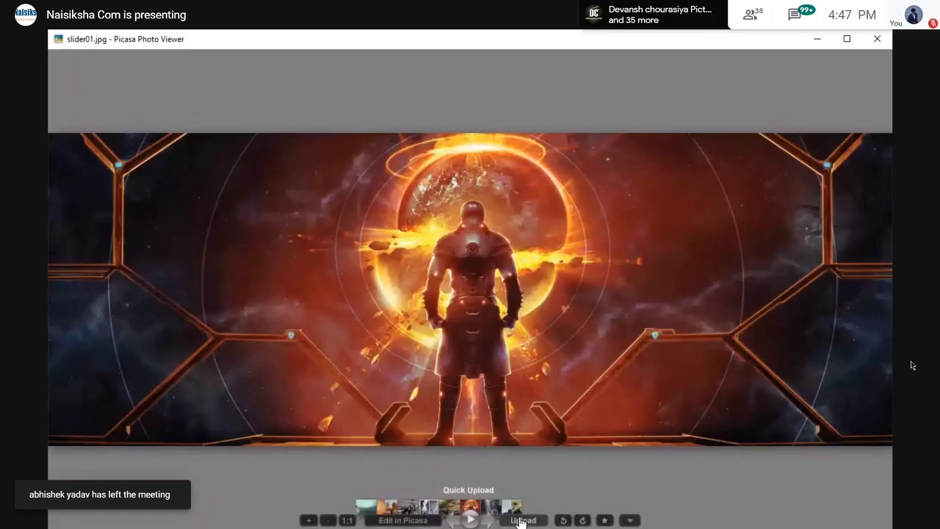
{"action": "left_click", "coordinate": [512, 507]}
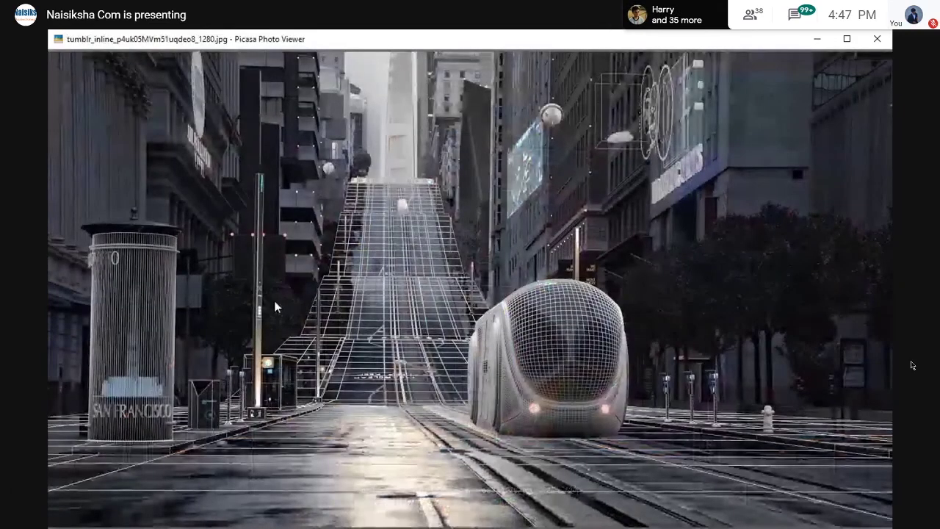
{"action": "mouse_move", "coordinate": [573, 400]}
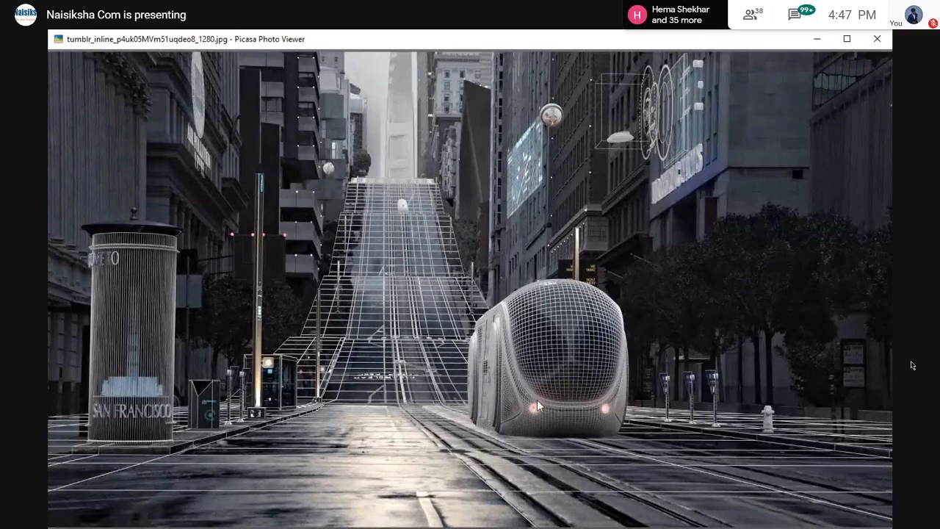
{"action": "left_click", "coordinate": [488, 520]}
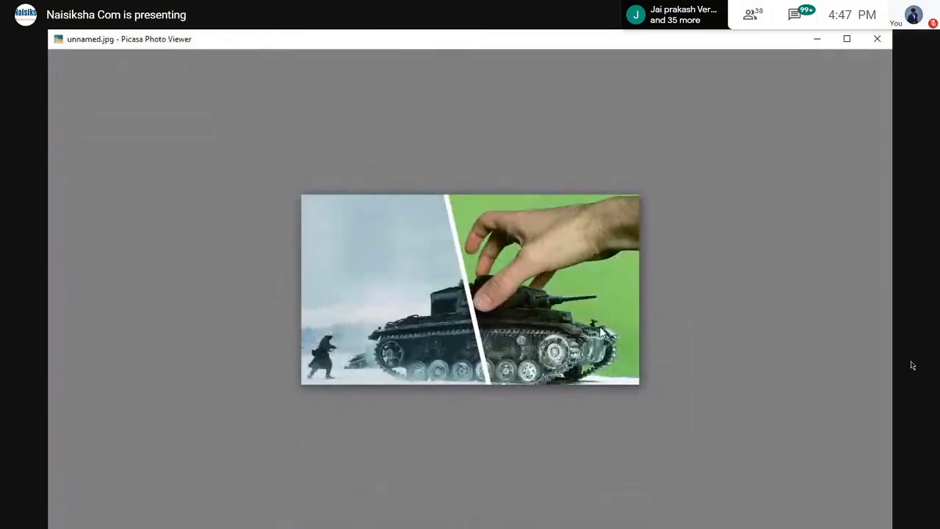
{"action": "mouse_move", "coordinate": [485, 523]}
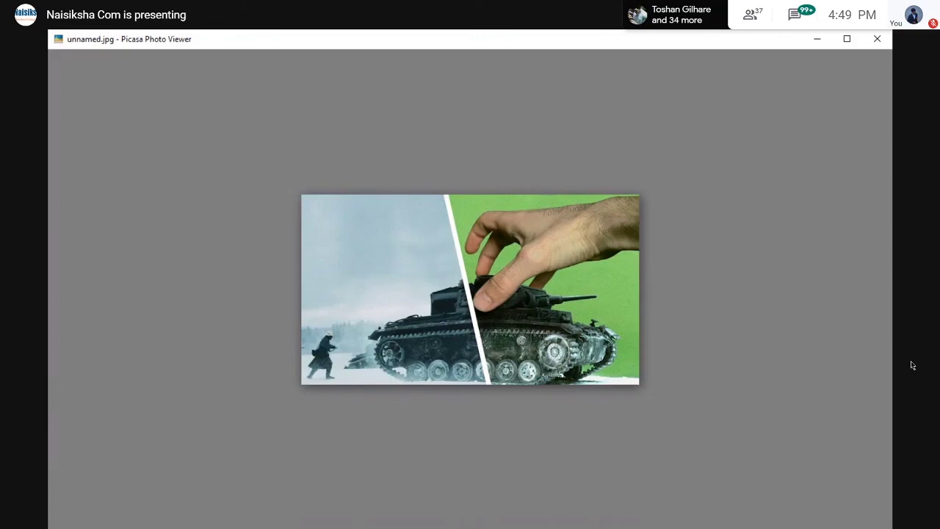
{"action": "mouse_move", "coordinate": [583, 445]}
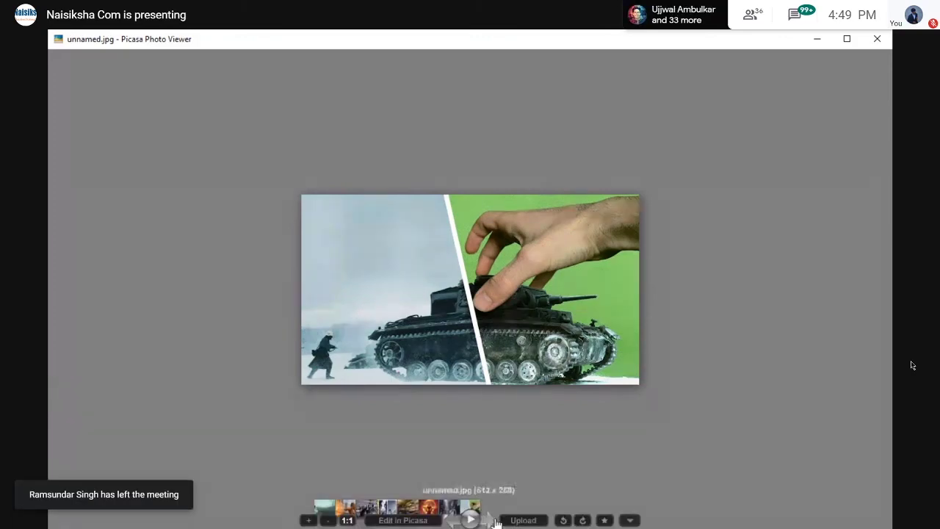
Step: Go back two photos to the storm image, then take the Meet page out of fullscreen
{"action": "left_click", "coordinate": [448, 520]}
{"action": "left_click", "coordinate": [448, 520]}
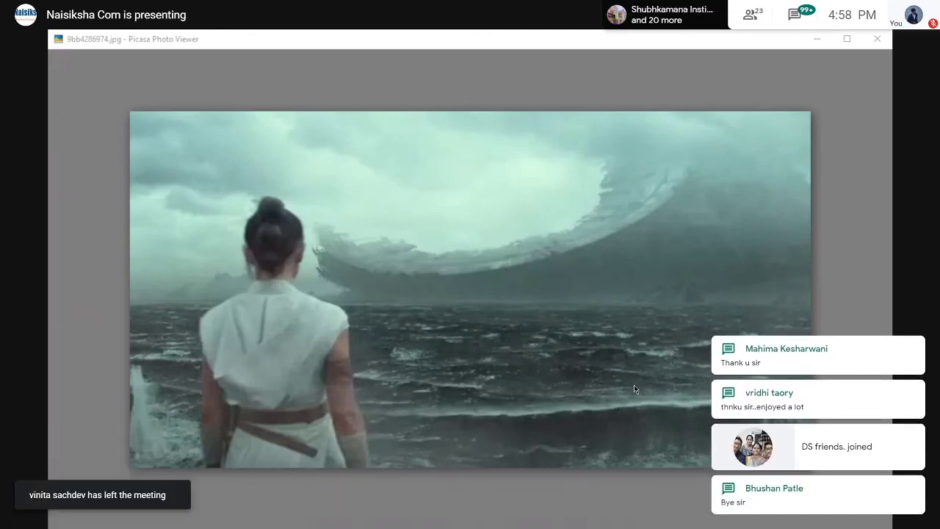
{"action": "key", "text": "Escape"}
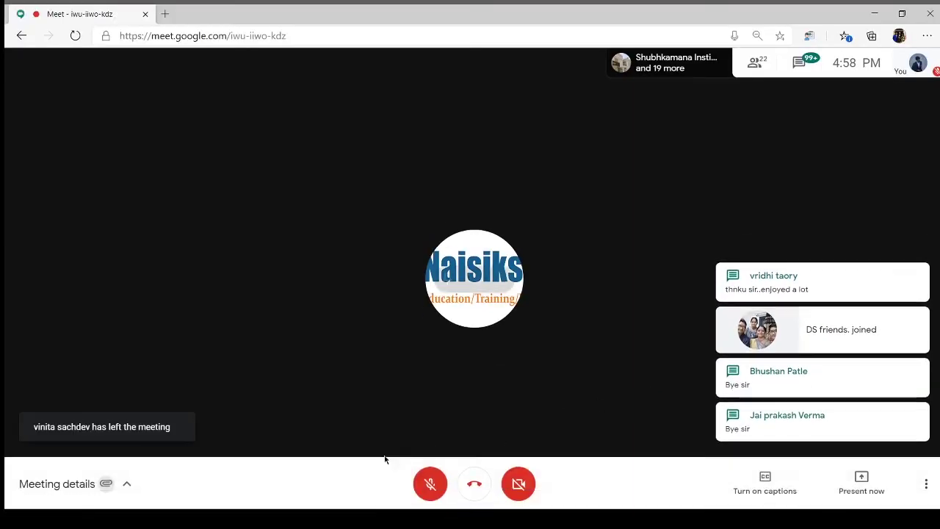